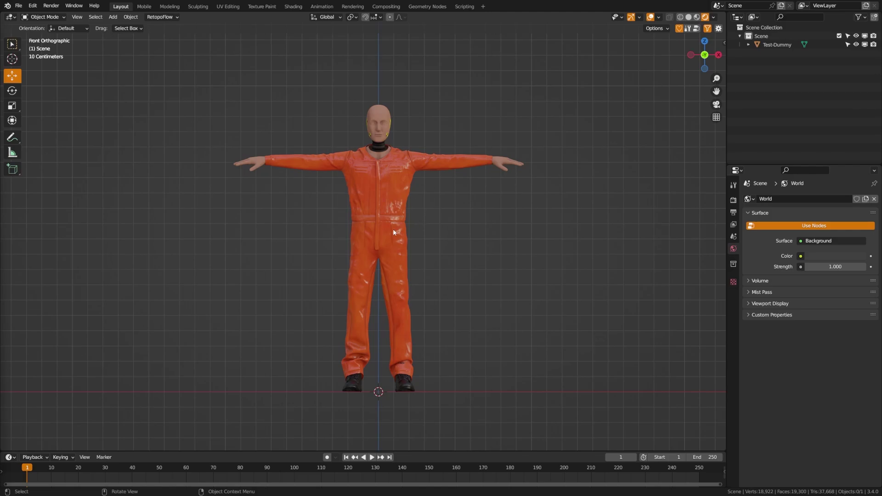
Display the character in solid shading with X-ray turned on.
scroll(394, 232, up, 2)
shift+middle_drag(429, 275, 388, 233)
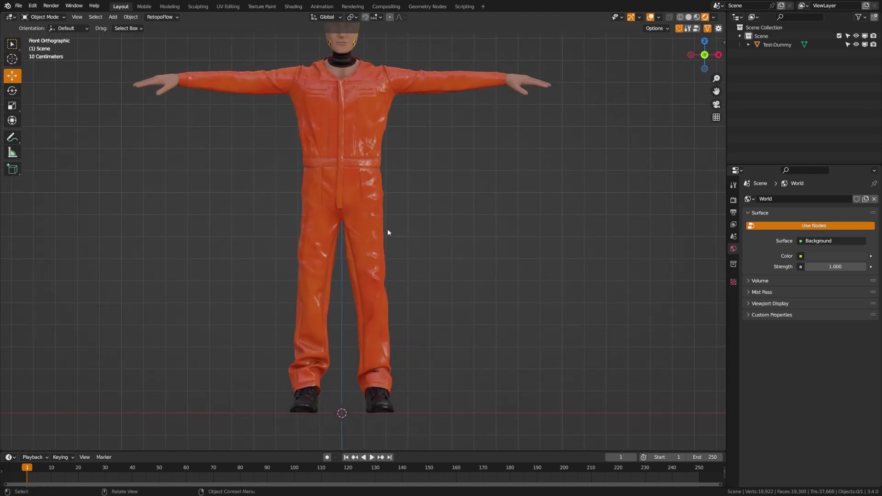
scroll(388, 232, down, 1)
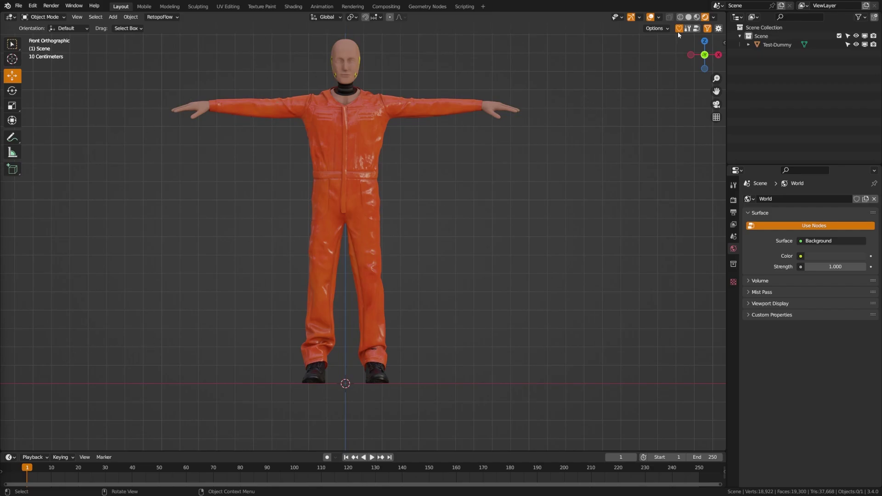
click(690, 18)
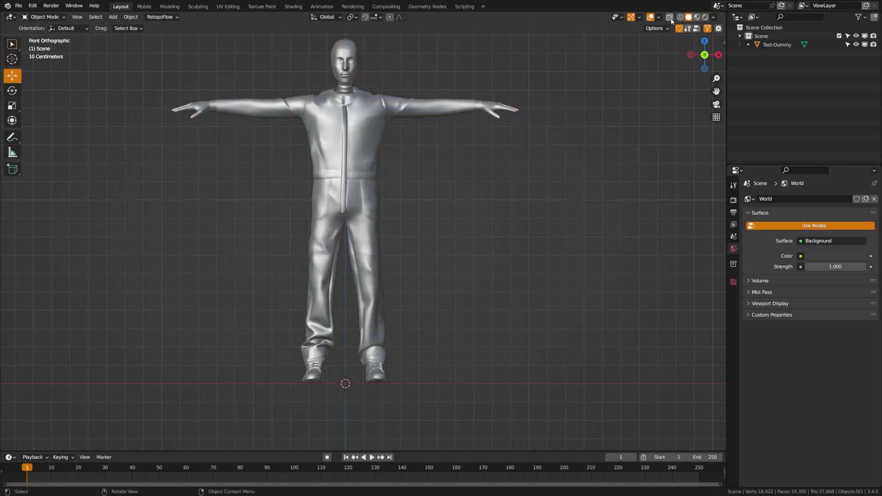
click(669, 18)
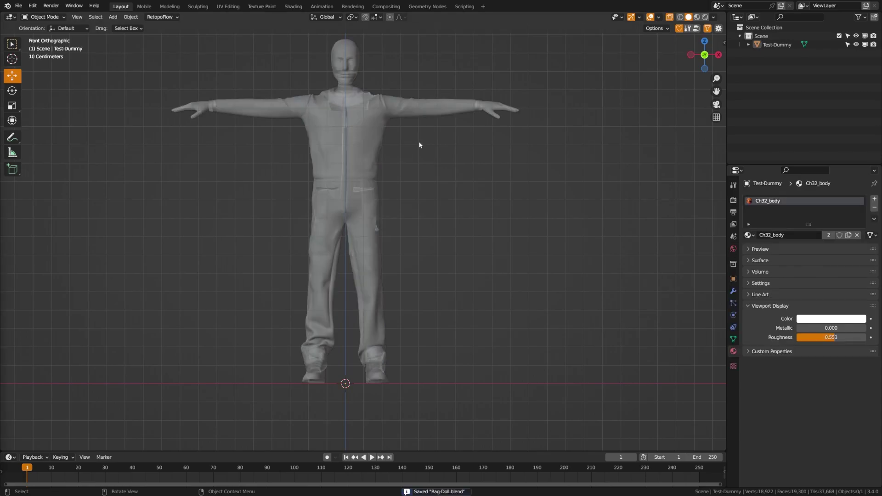
shift+middle_drag(330, 153, 334, 178)
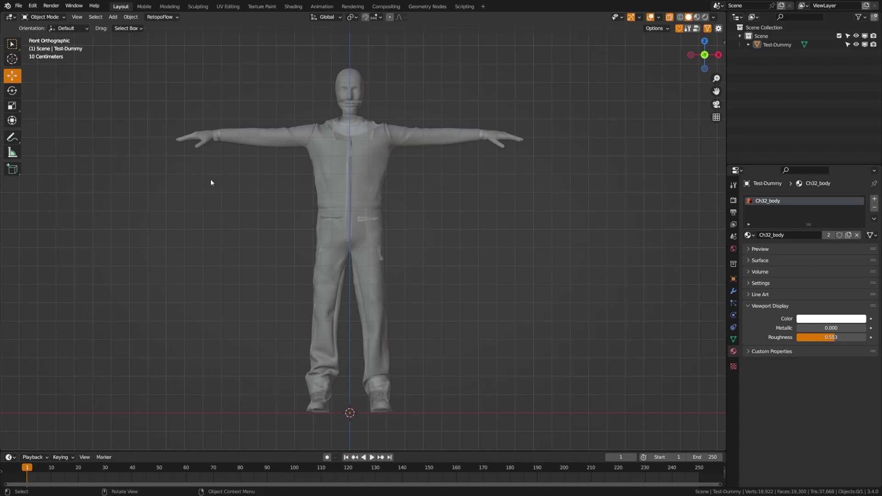
shift+middle_drag(332, 321, 312, 259)
shift+middle_drag(340, 183, 340, 280)
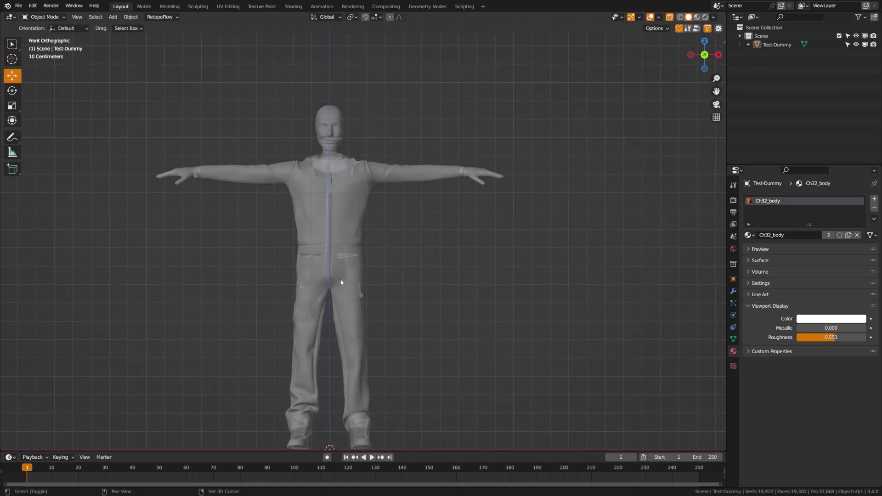
middle_drag(390, 189, 305, 195)
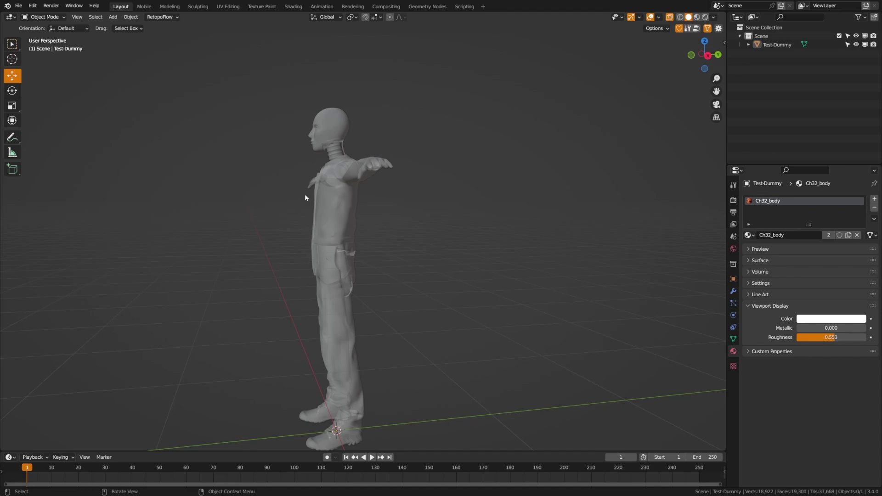
Add a 2 m cube at the world origin, seen in front orthographic view.
key(KP_1)
shift+middle_drag(342, 299, 347, 241)
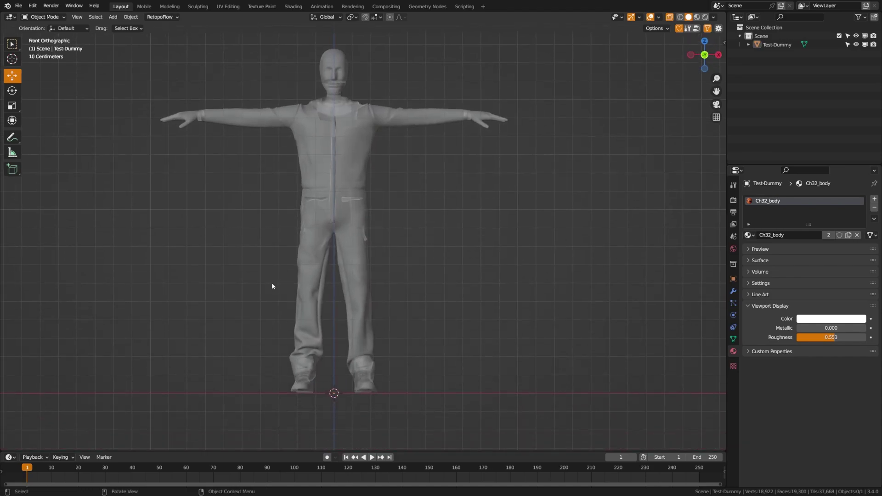
key(shift+a)
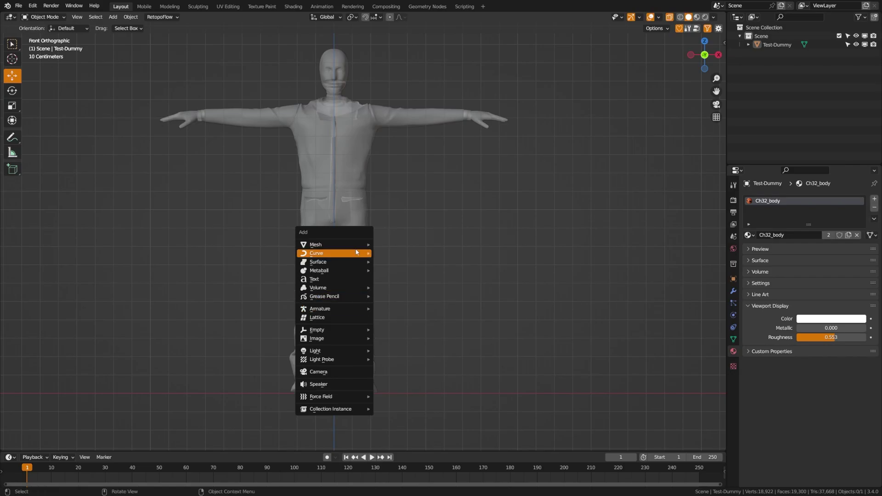
mouse_move(330, 245)
click(424, 254)
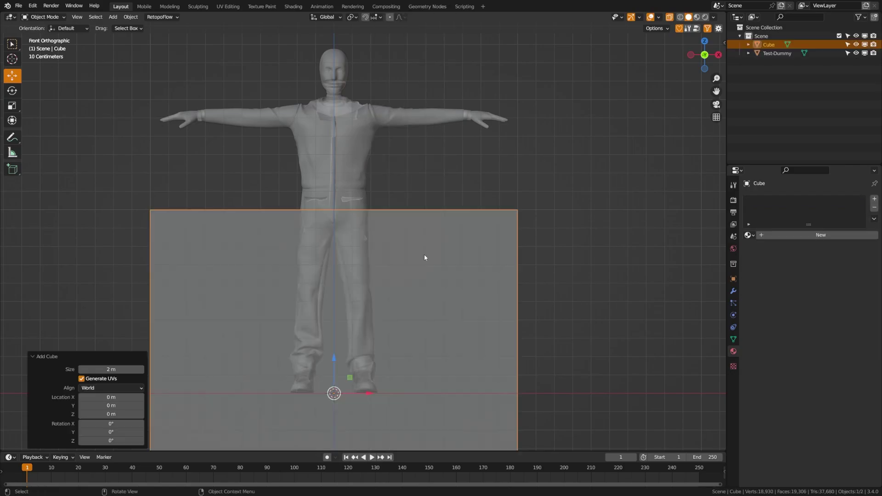
shift+middle_drag(387, 357, 389, 291)
scroll(403, 357, down, 3)
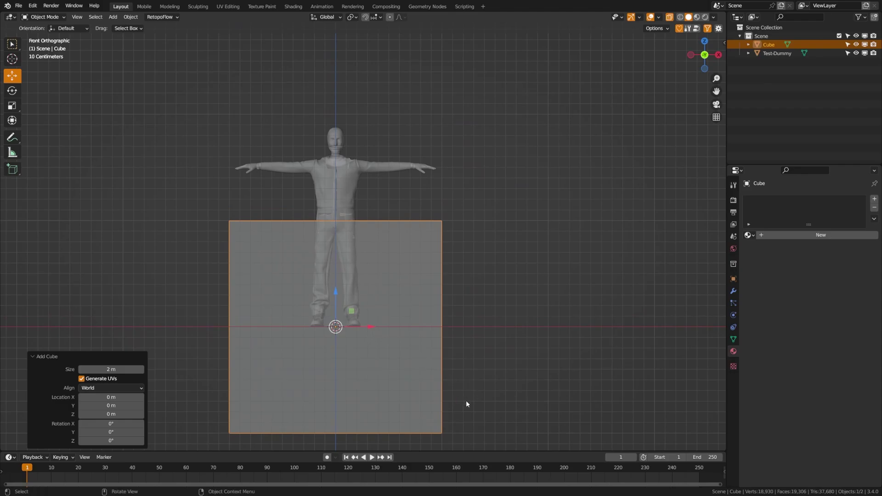
Scale the cube down to about 0.25 and raise it about 1.13 m along Z onto the dummy's torso.
key(s)
click(362, 358)
key(g)
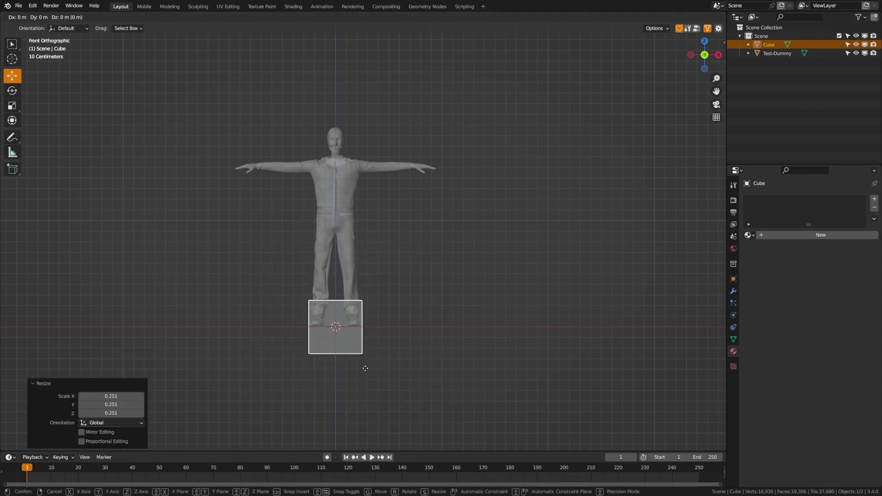
key(z)
key(z)
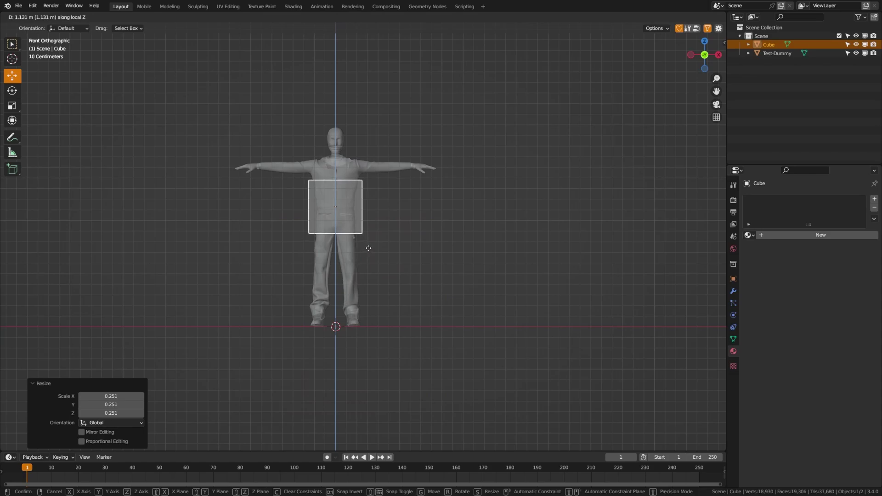
click(369, 248)
shift+middle_drag(389, 256, 394, 264)
Split the 3D view in two, with a right orthographic view of the torso beside the front view.
drag(1, 448, 357, 407)
scroll(552, 282, up, 4)
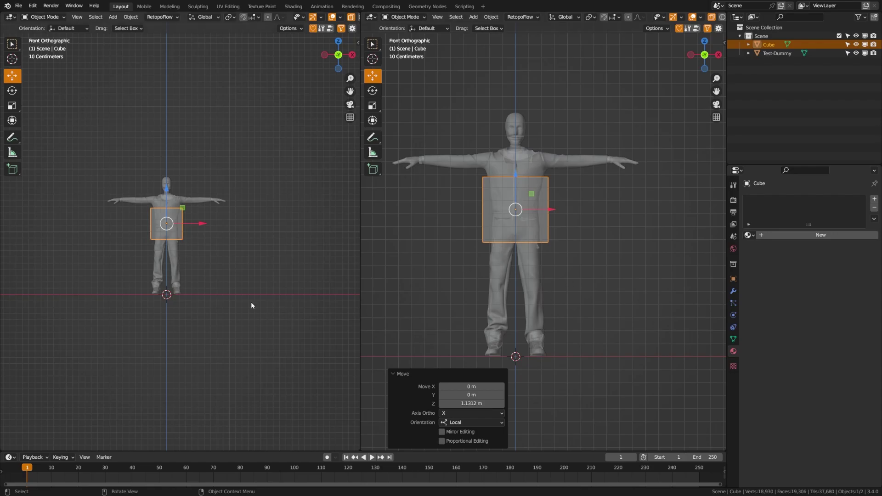
key(KP_3)
scroll(208, 232, up, 8)
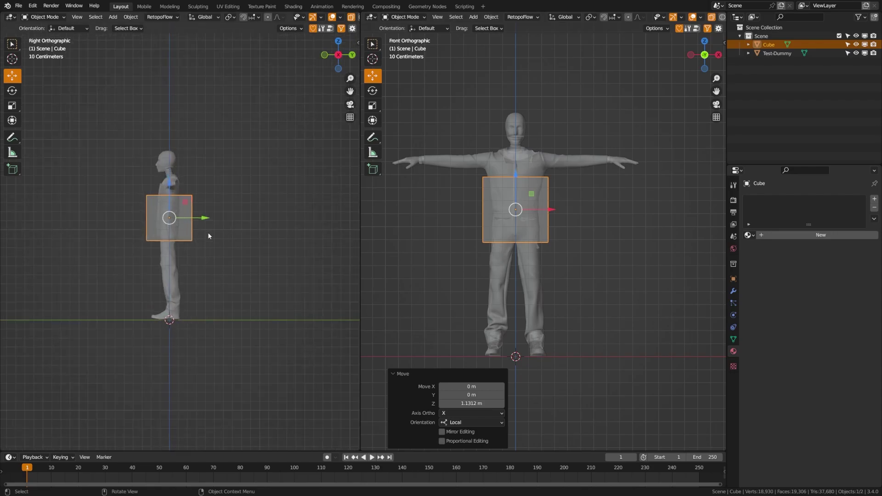
shift+middle_drag(239, 278, 239, 277)
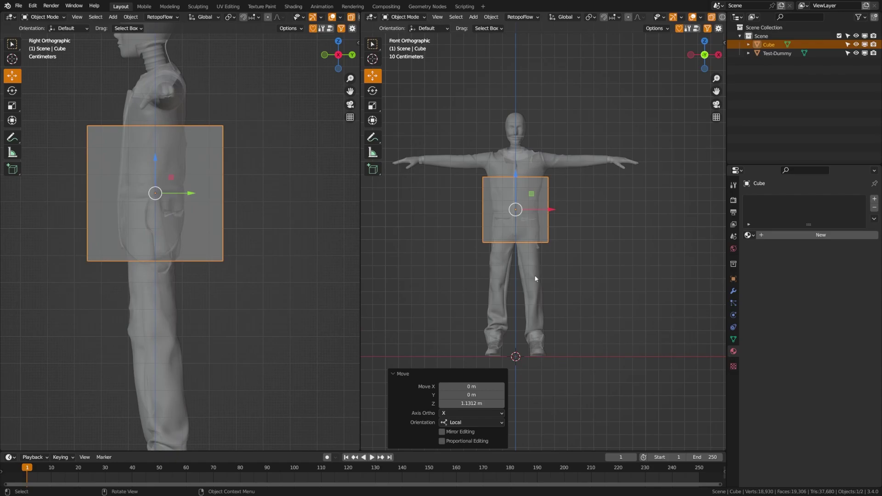
scroll(519, 244, up, 4)
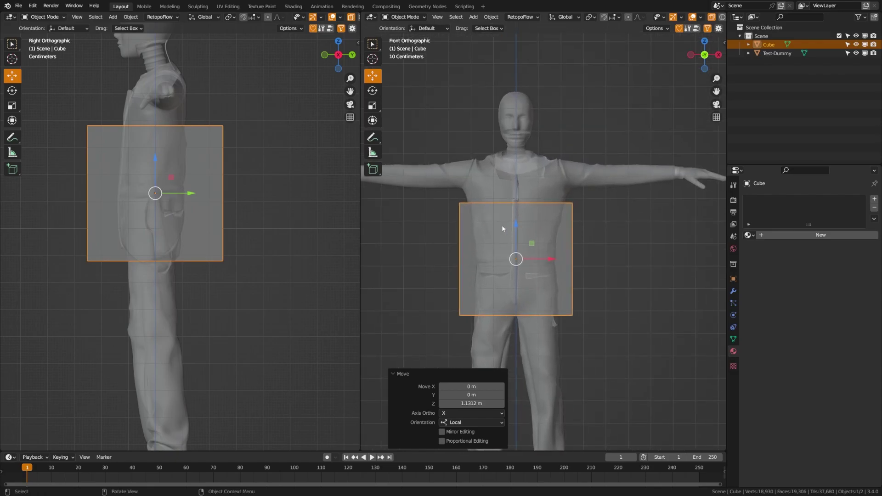
In Edit Mode with wireframe display, raise the cube's upper vertices along Z to the base of the dummy's neck.
key(ctrl+Tab)
click(525, 245)
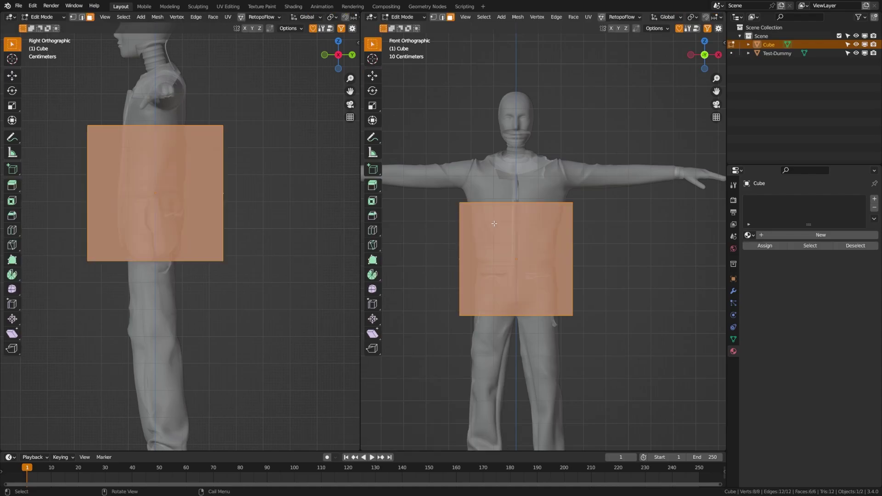
key(alt+a)
key(1)
key(z)
click(465, 219)
mouse_move(436, 179)
mouse_down()
mouse_move(539, 215)
mouse_move(594, 278)
mouse_up()
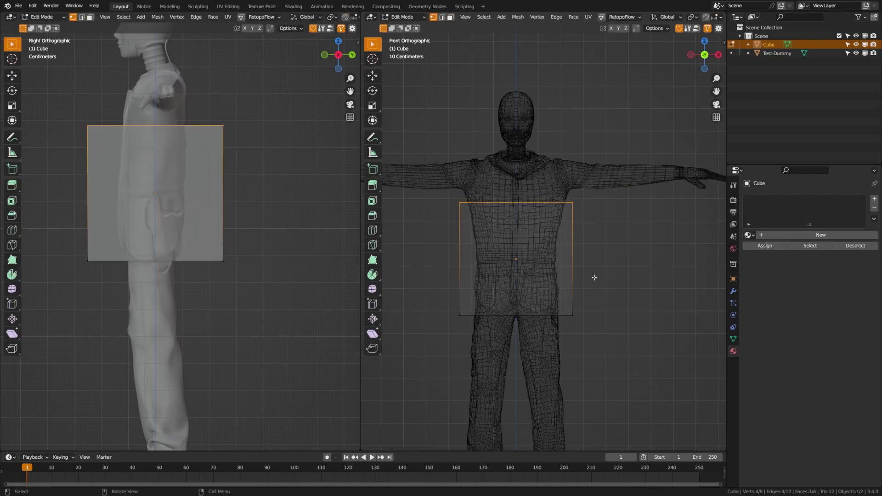
key(g)
key(z)
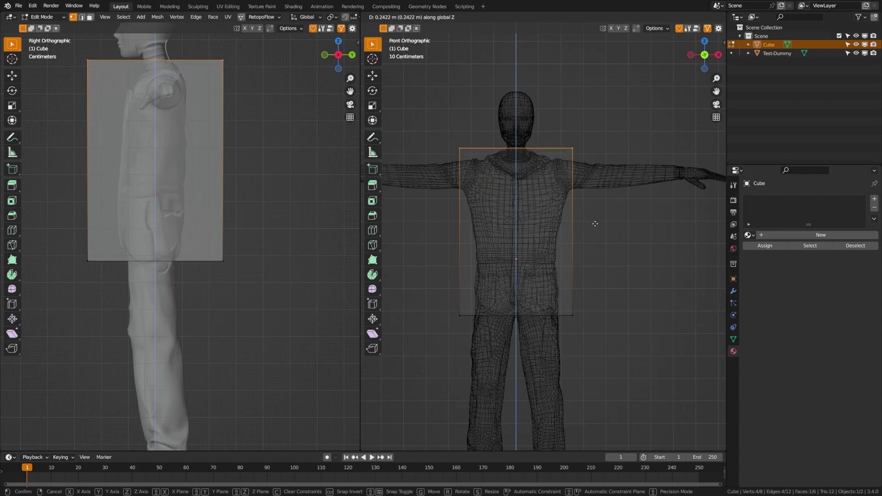
click(593, 232)
Shrink the cube's bottom face slightly and raise it about 0.026 m along Z to crotch height.
key(alt+a)
drag(436, 296, 629, 343)
key(s)
click(611, 342)
key(g)
key(z)
click(579, 347)
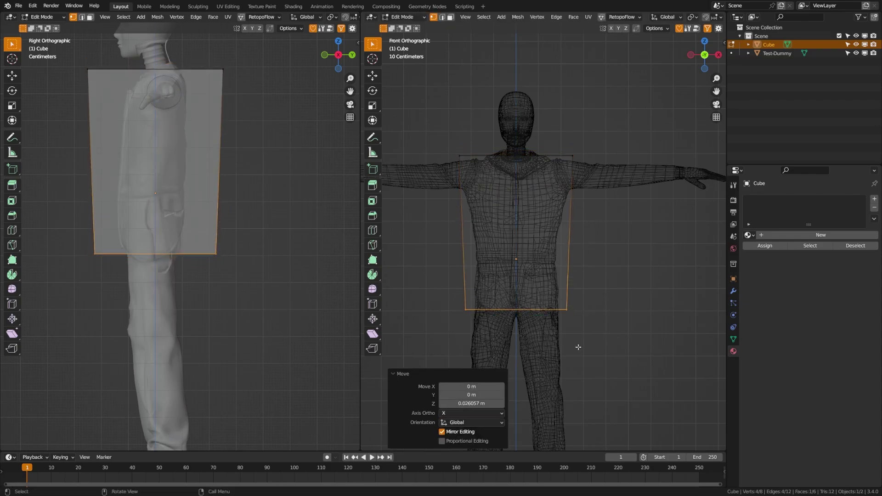
Add one horizontal loop cut and one vertical loop cut through the middle of the torso block.
key(ctrl+r)
click(471, 250)
right_click(471, 250)
key(alt+a)
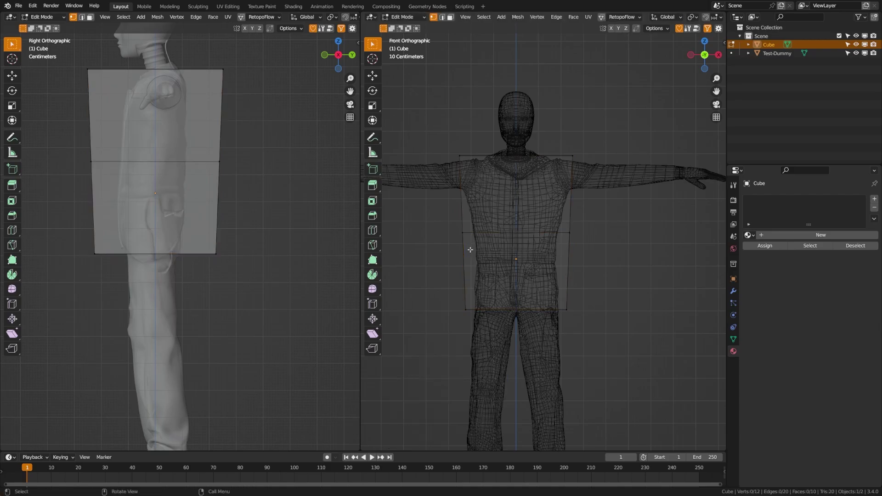
key(ctrl+r)
click(498, 254)
click(499, 253)
Move the waist vertices on both sides of the torso block inward to match the dummy's waist in front view.
key(alt+a)
drag(436, 219, 462, 266)
key(g)
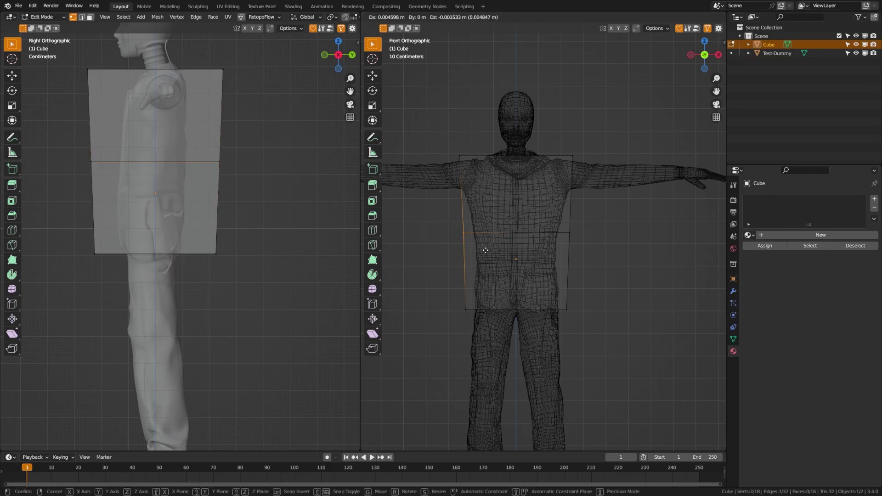
click(492, 252)
drag(563, 218, 599, 260)
key(g)
click(592, 264)
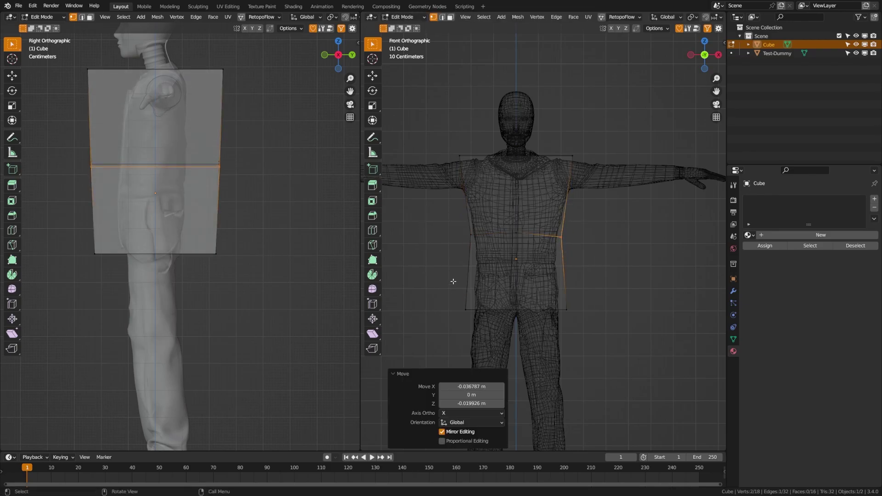
Move the bottom corner vertices on both sides inward and slightly up to fit the dummy's hips.
drag(451, 280, 475, 324)
key(g)
click(478, 318)
drag(553, 293, 576, 320)
key(g)
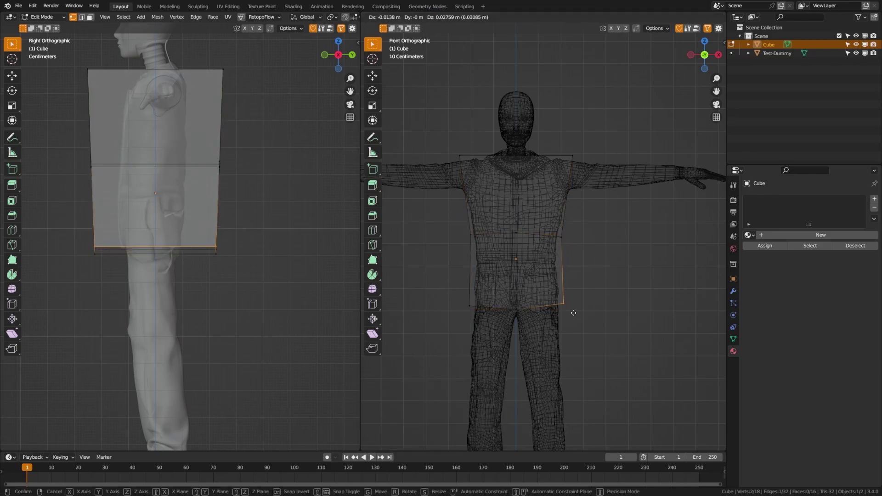
click(564, 301)
In the side view, pull the front waist edge back to the dummy's belly and the front top edge back about 0.123 m.
alt+click(94, 166)
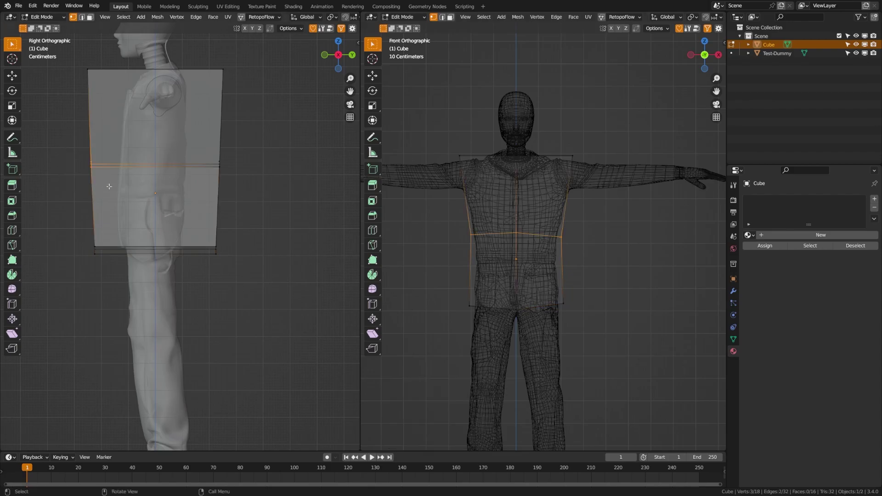
key(z)
click(90, 171)
key(g)
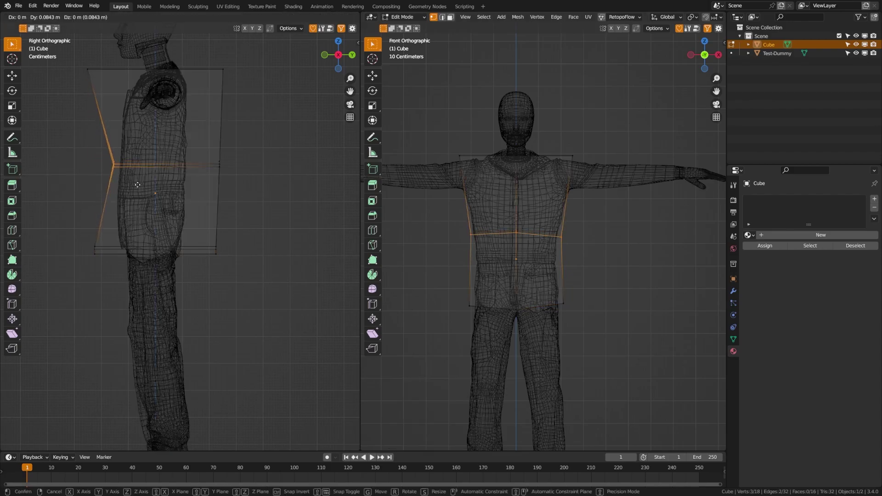
click(127, 174)
alt+click(137, 70)
key(g)
click(149, 80)
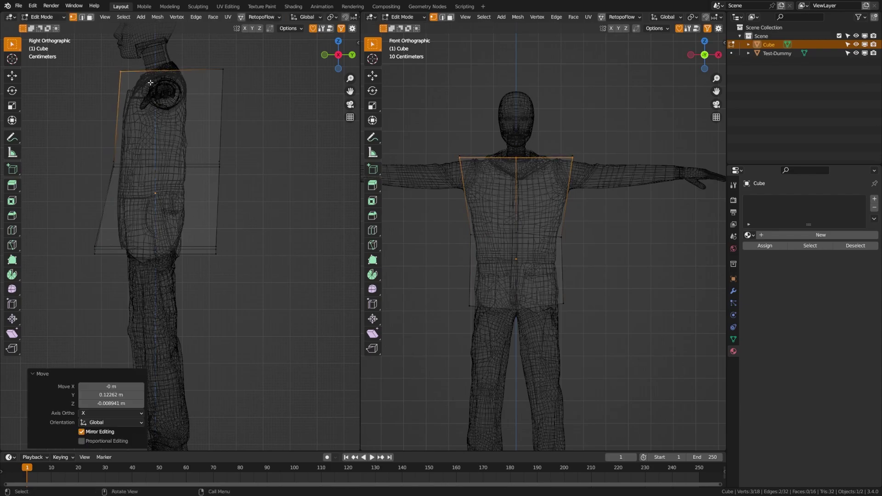
Move the torso block's rear vertices at the shoulders, waist and hips forward to fit the dummy's back.
key(g)
click(237, 134)
drag(207, 146, 250, 189)
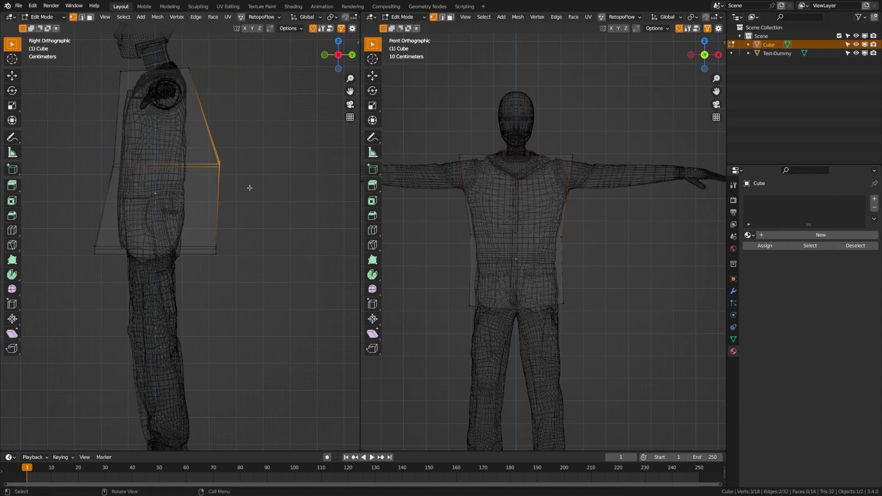
key(g)
click(226, 187)
drag(204, 224, 235, 262)
key(g)
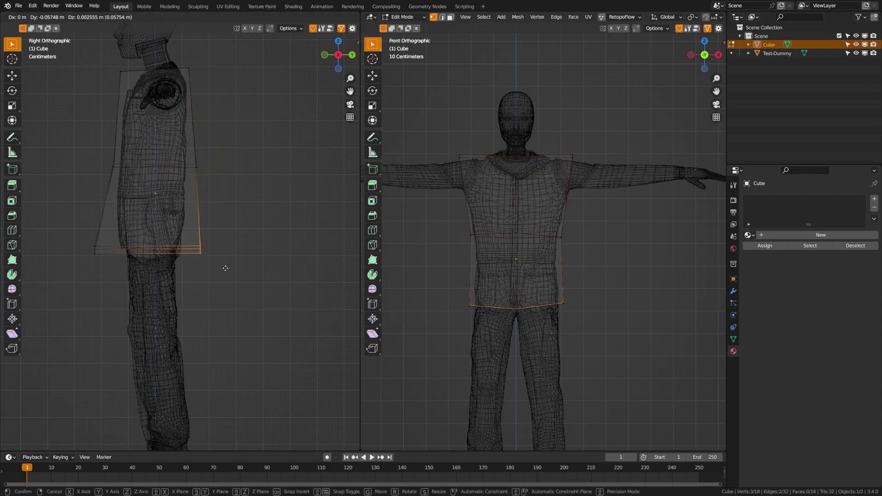
click(219, 269)
Pull the front hip vertices back close to the dummy's body and return to Object Mode.
key(g)
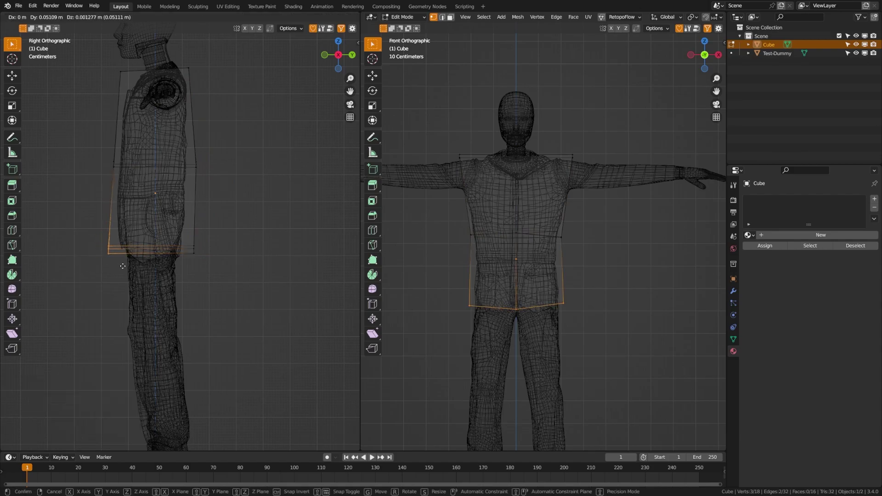
click(124, 265)
click(182, 196)
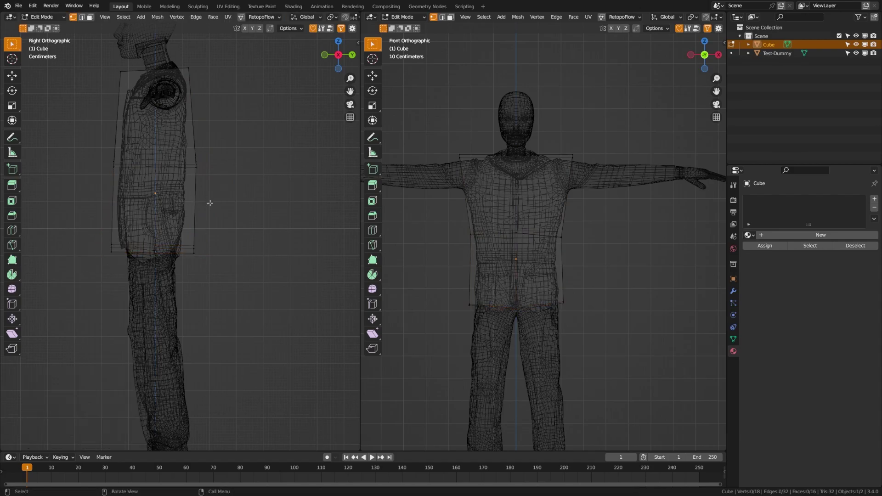
key(Tab)
Add a cube, scale it to 0.125, and move it about 0.384 m in X and 1.477 m in Z onto the dummy's upper arm.
key(KP_1)
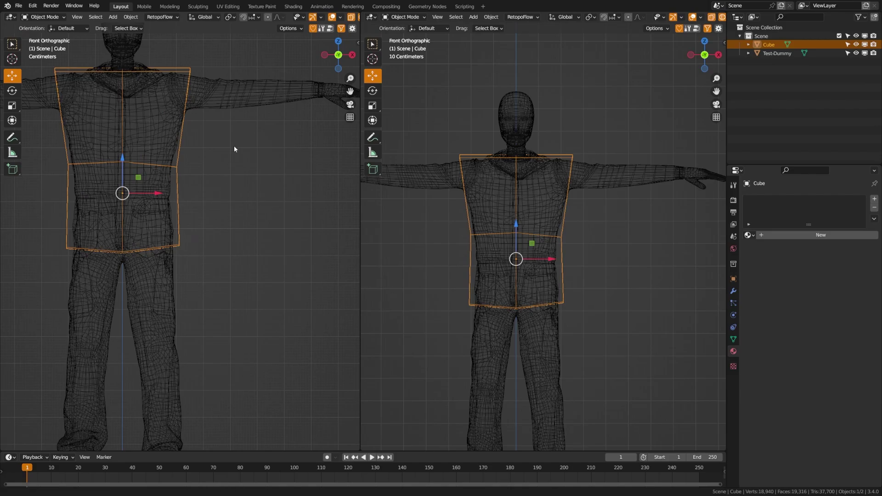
shift+middle_drag(233, 146, 229, 225)
key(shift+a)
mouse_move(182, 248)
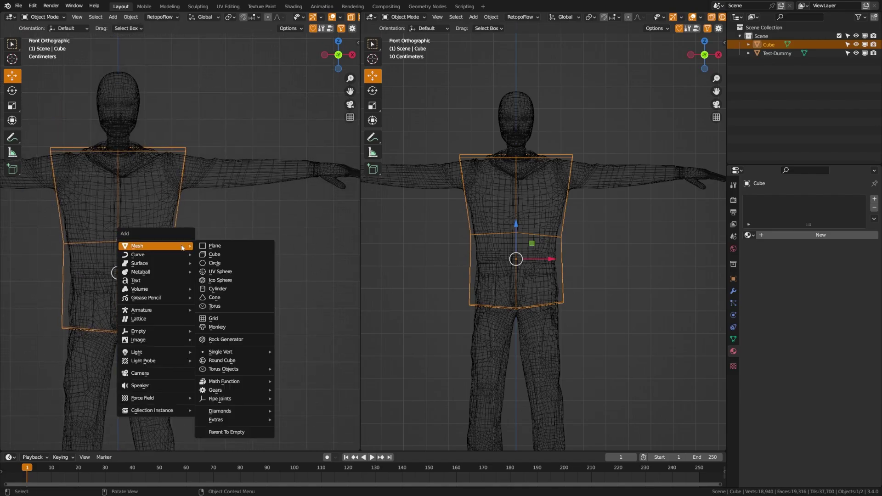
click(214, 254)
scroll(175, 263, down, 5)
text(s.125)
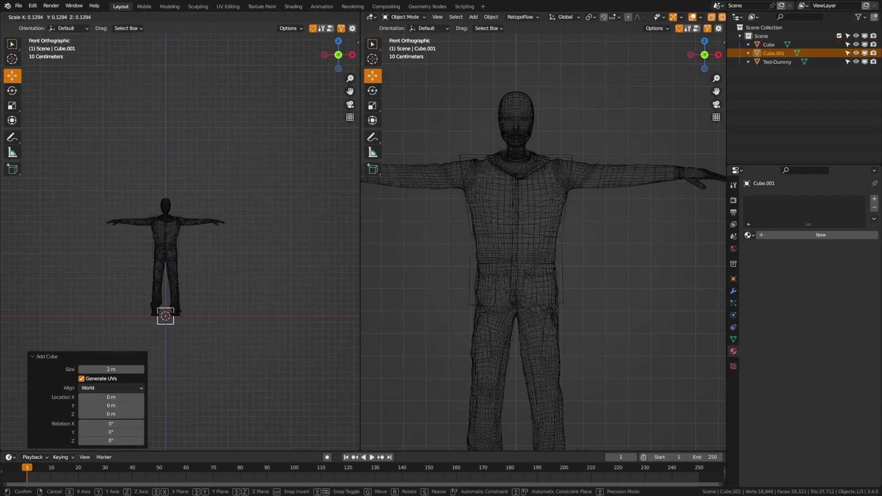
key(Return)
key(g)
click(201, 229)
scroll(203, 225, up, 10)
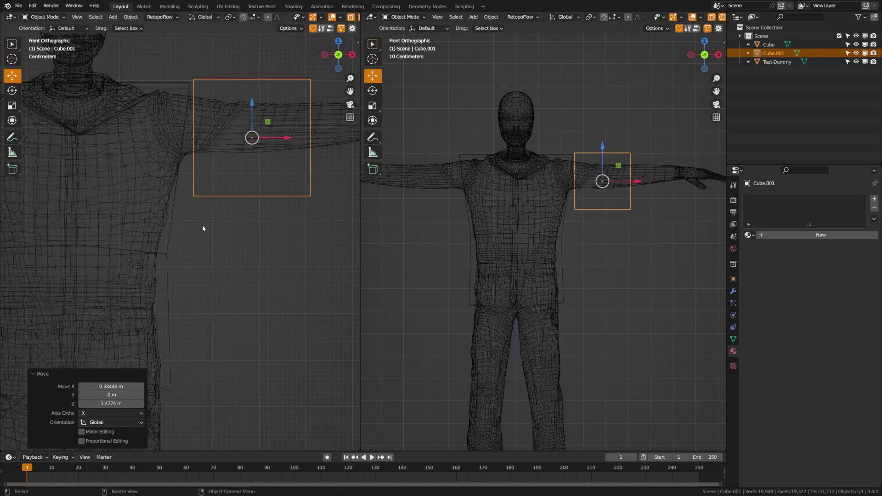
Scale the arm cube down by about 0.628 and again by 0.919, positioning it over the upper arm near the shoulder.
shift+middle_drag(202, 225, 189, 261)
key(s)
click(250, 252)
key(g)
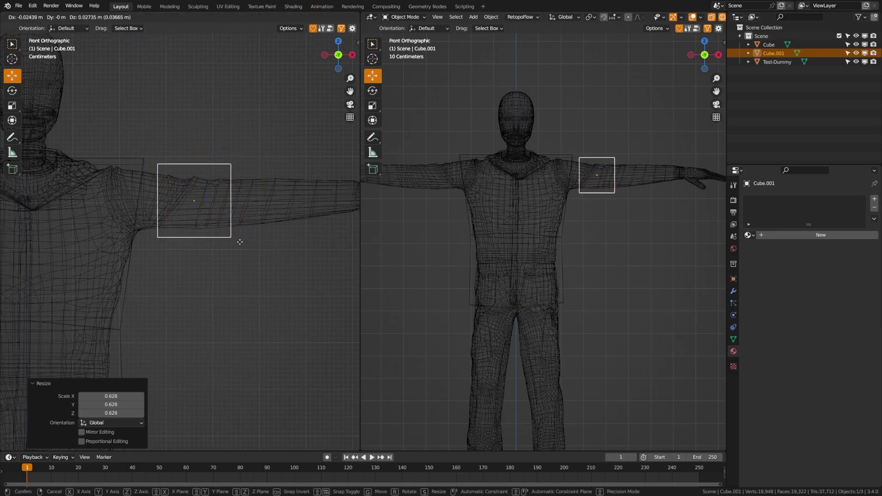
click(234, 242)
key(s)
click(253, 243)
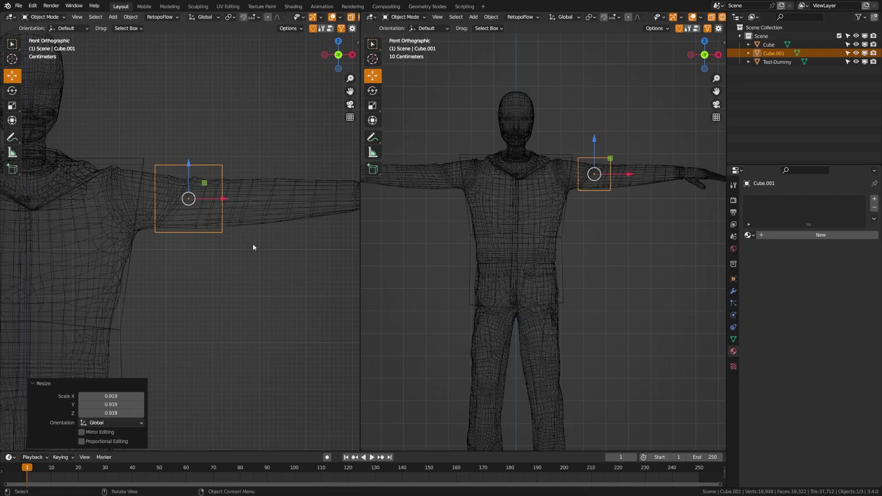
In the side view with solid shading, move the arm cube back about 0.041 m along Y to center it on the arm.
key(KP_3)
key(z)
click(223, 239)
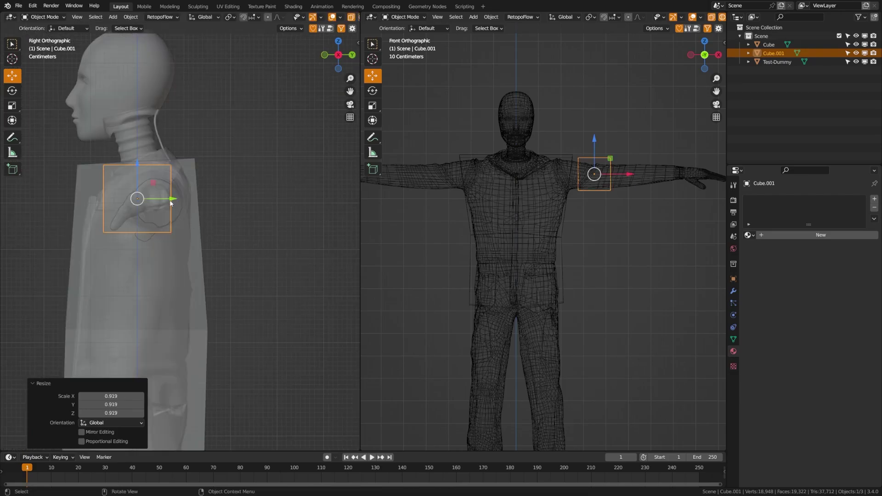
key(g)
key(y)
click(196, 207)
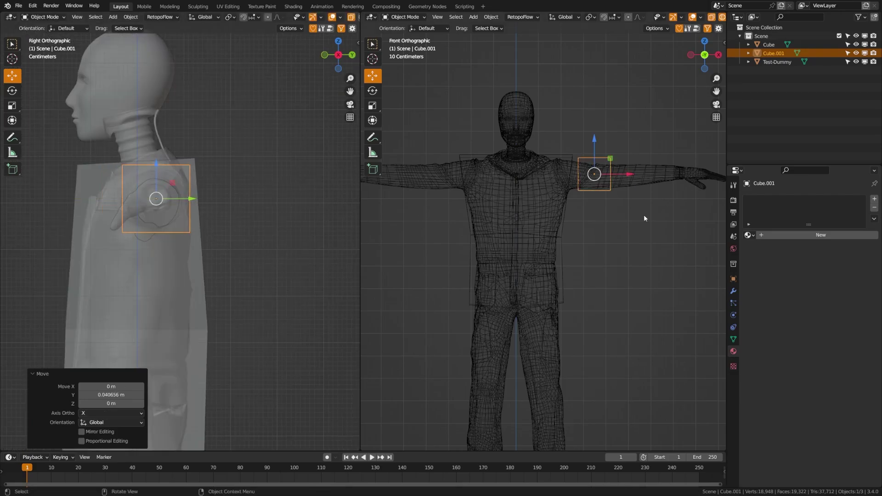
In Edit Mode, scale the cube's shoulder-side face by about 1.058 and rotate it slightly to follow the armpit and shoulder.
shift+middle_drag(644, 214, 520, 211)
scroll(426, 153, up, 5)
shift+middle_drag(398, 120, 514, 281)
shift+middle_drag(445, 240, 524, 260)
scroll(535, 272, down, 2)
key(Tab)
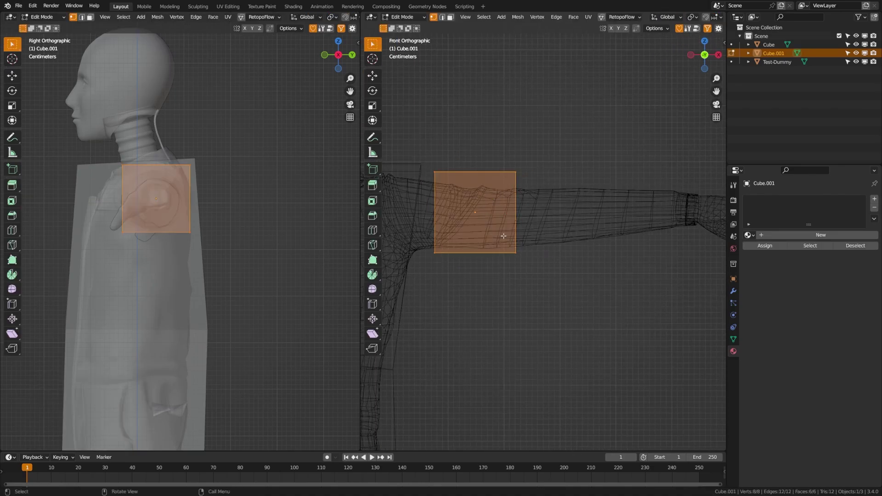
key(alt+a)
drag(424, 152, 471, 272)
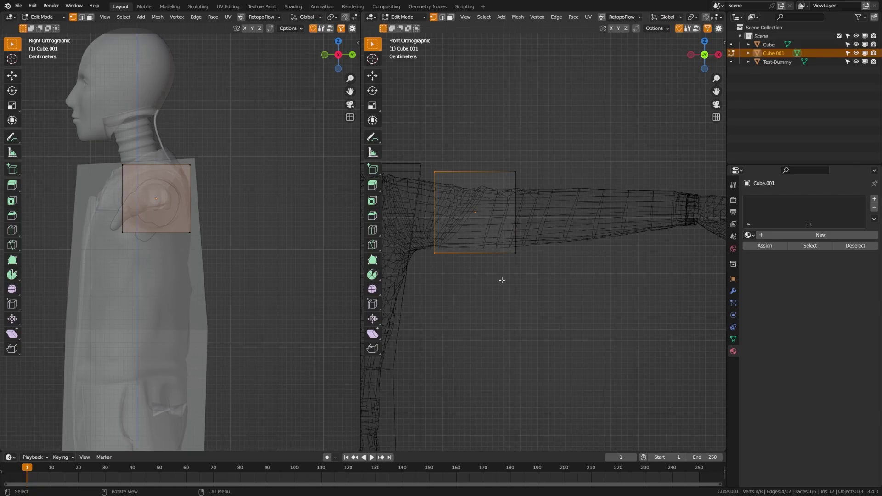
key(s)
click(487, 277)
key(r)
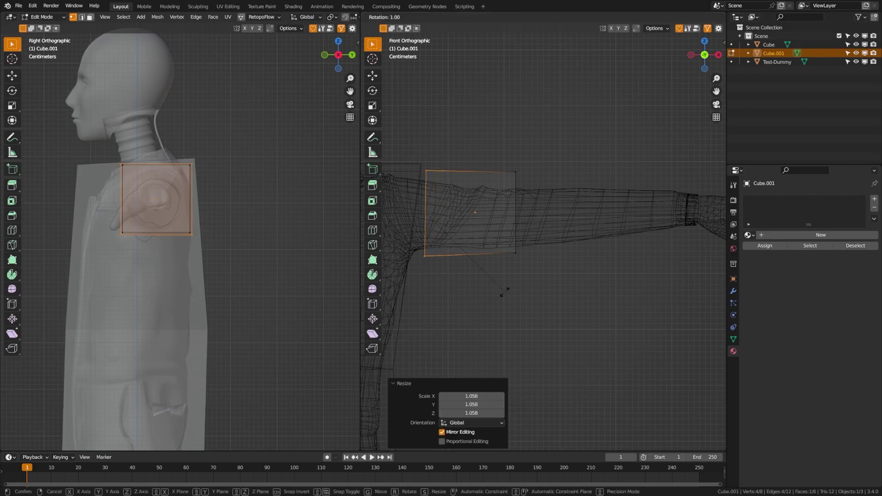
click(495, 298)
Move the cube's outer face out to the elbow and scale it by about 0.819 to taper the upper-arm block.
drag(485, 155, 548, 274)
key(g)
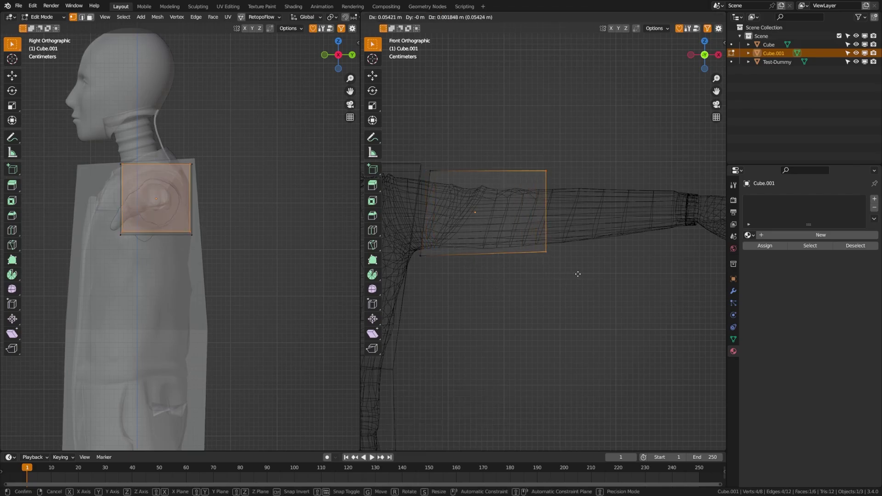
click(582, 278)
key(s)
click(611, 257)
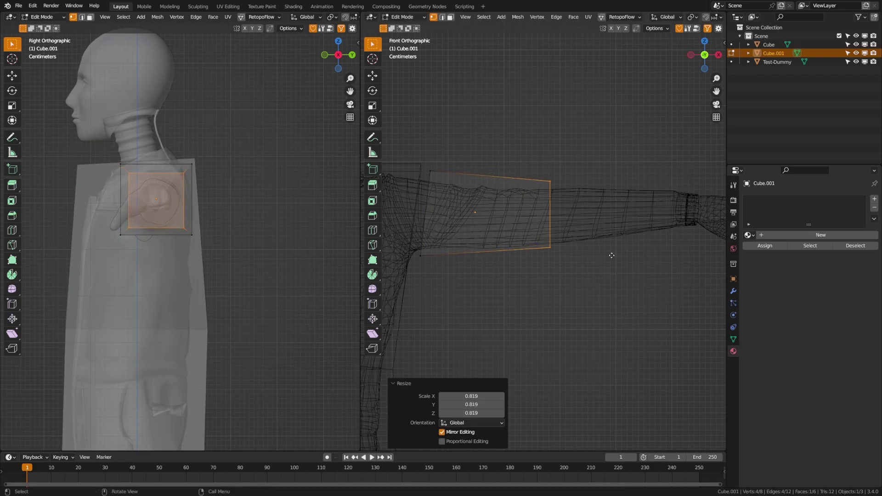
key(g)
click(610, 260)
scroll(609, 260, down, 2)
shift+middle_drag(523, 253, 466, 267)
click(486, 250)
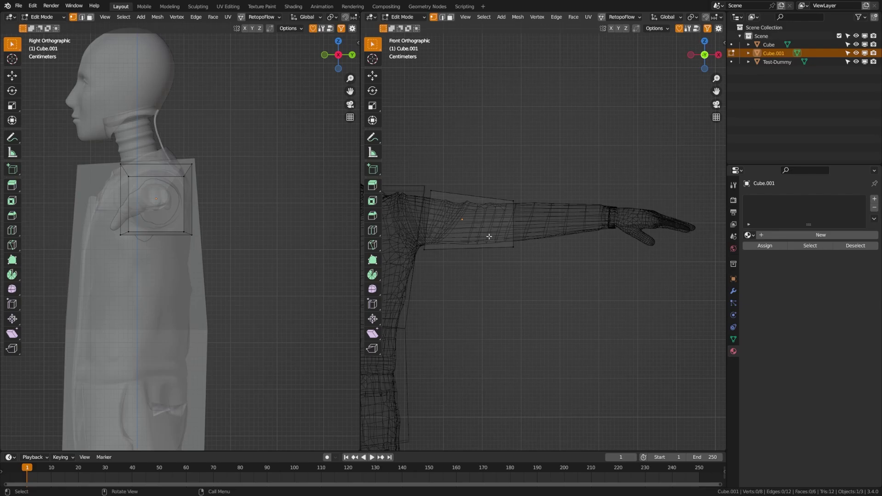
Duplicate the whole upper-arm block and place the copy about 0.25 m farther along the arm over the forearm.
key(a)
key(shift+d)
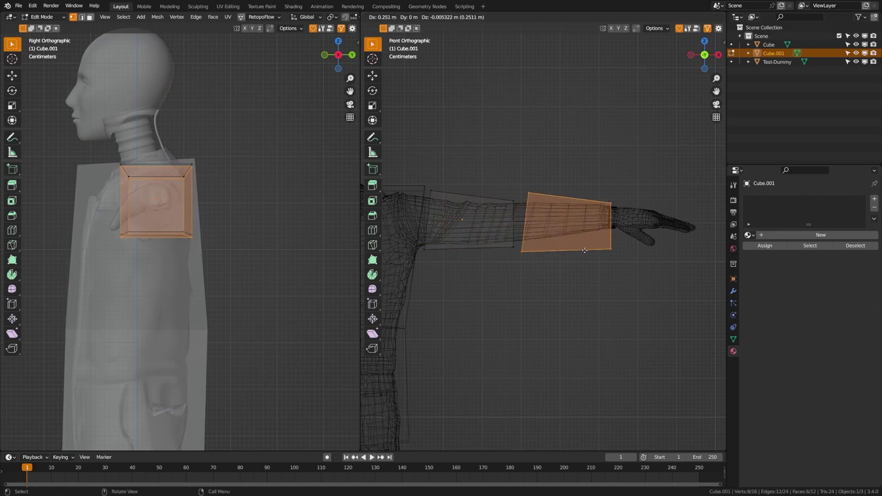
click(585, 251)
Scale down the forearm block's elbow-side face, rotate it -12°, and move it to line up with the upper-arm block.
click(527, 189)
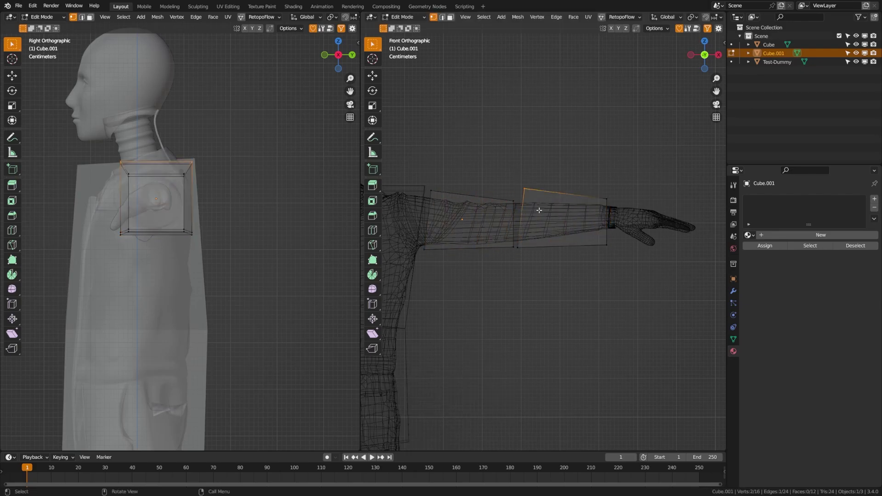
shift+drag(516, 236, 533, 266)
key(s)
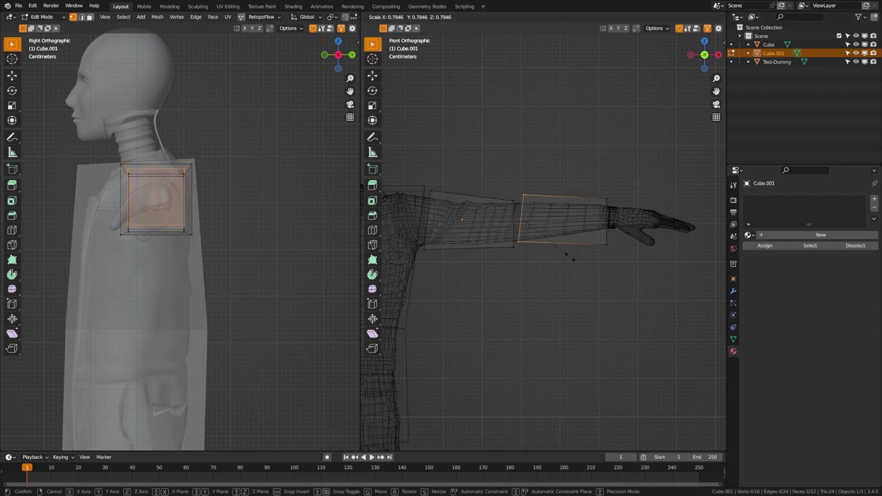
click(570, 257)
key(r)
click(601, 234)
key(g)
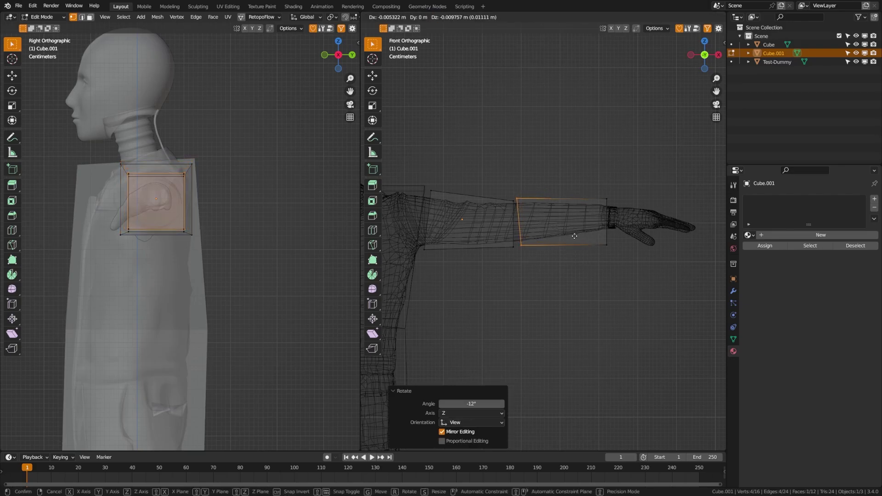
click(574, 236)
Scale the forearm block's wrist-side face by about 0.648 and move it slightly up to fit the wrist.
drag(590, 184, 629, 264)
key(s)
click(636, 255)
key(g)
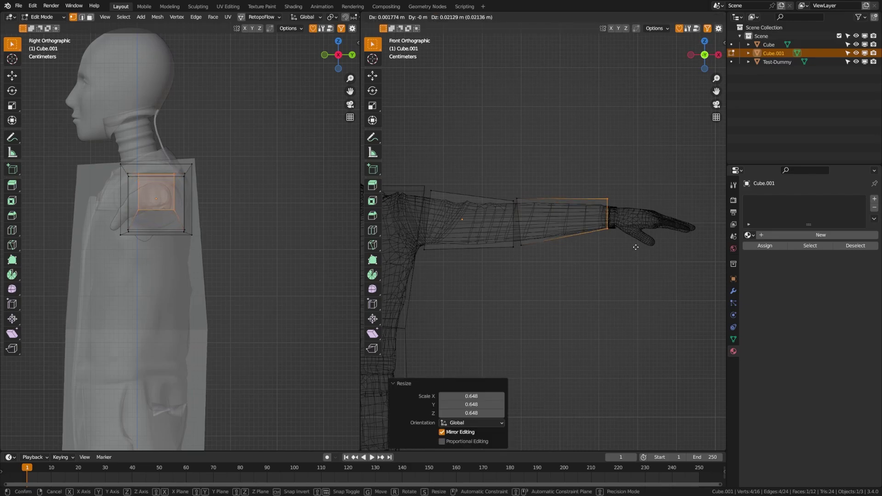
click(634, 249)
shift+middle_drag(548, 274, 454, 261)
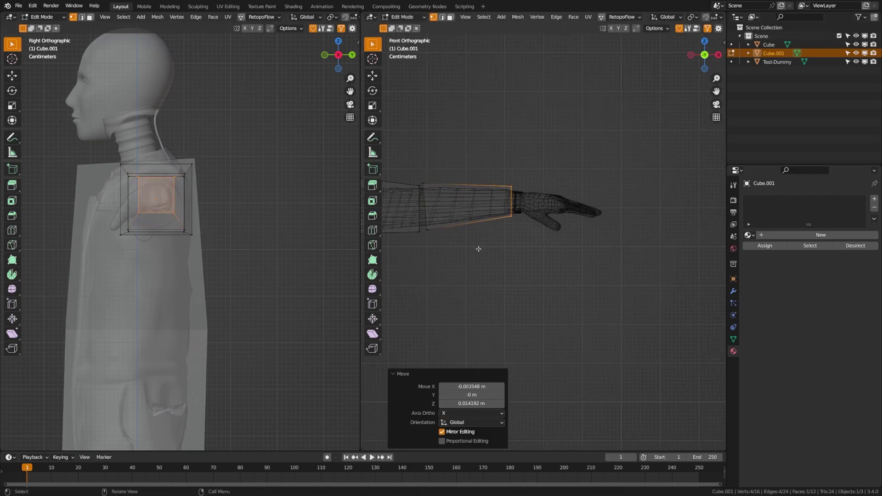
Duplicate the forearm block about 0.242 m outward onto the hand, rotate the copy 9.8°, and align it with the hand.
click(473, 222)
key(l)
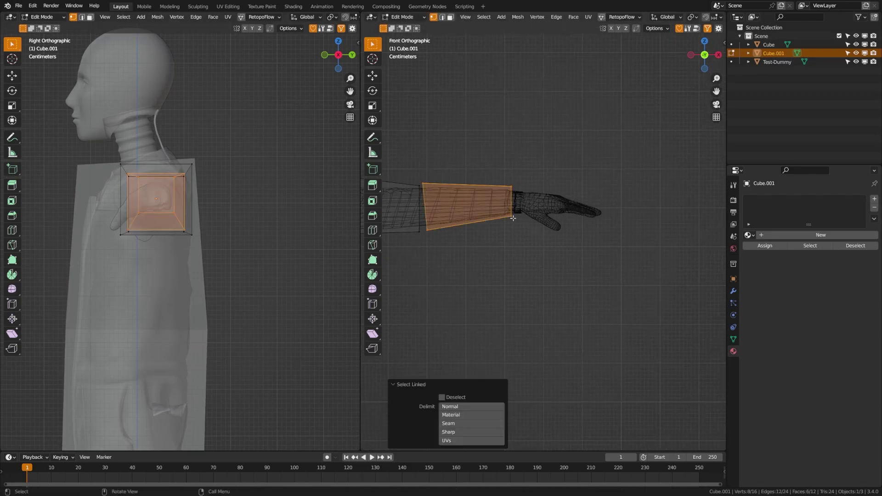
key(shift+d)
click(604, 212)
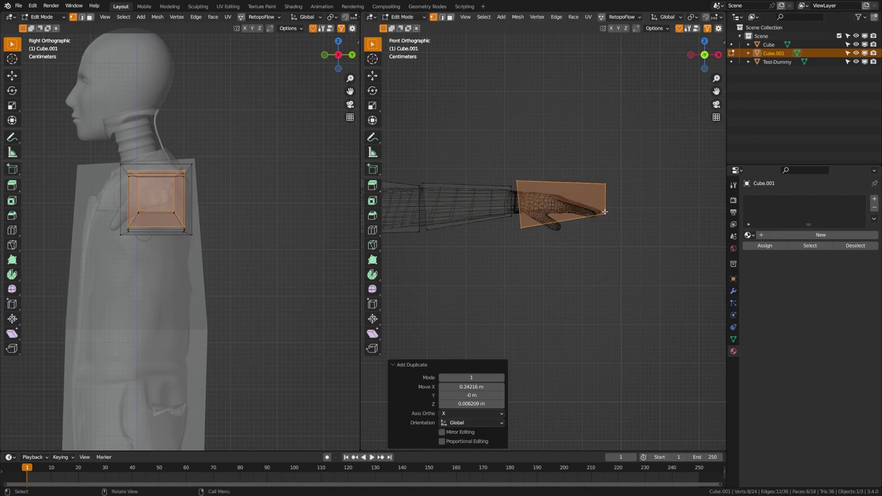
key(r)
click(613, 229)
key(g)
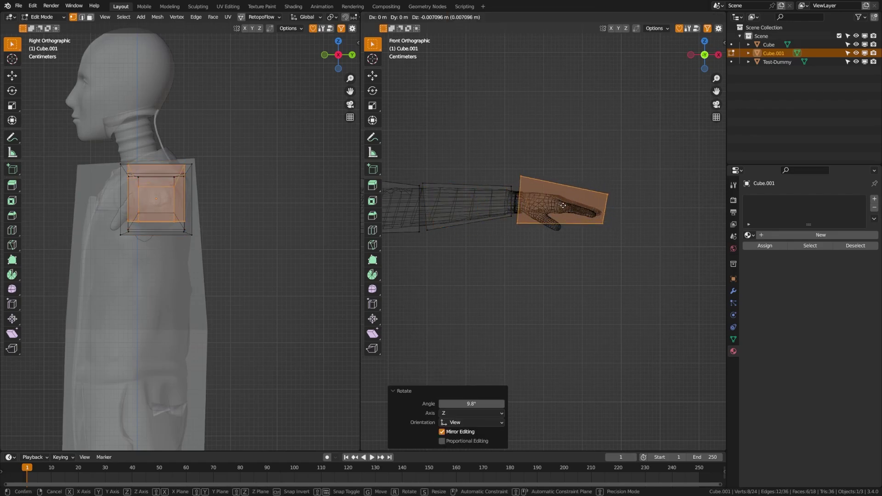
click(511, 184)
Scale down the hand block's wrist-side face and its fingertip-side face by about 0.719, moving the fingertip end slightly down.
drag(515, 169, 532, 236)
key(s)
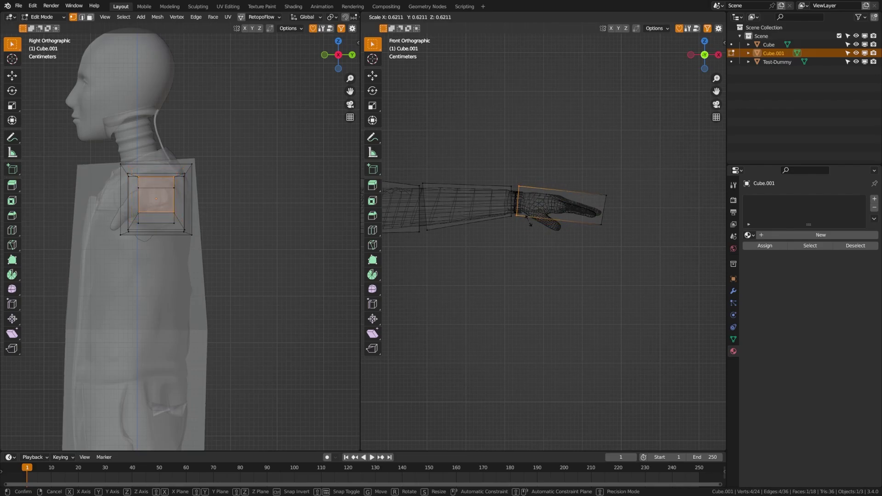
click(587, 190)
drag(590, 185, 628, 245)
key(s)
click(614, 236)
key(g)
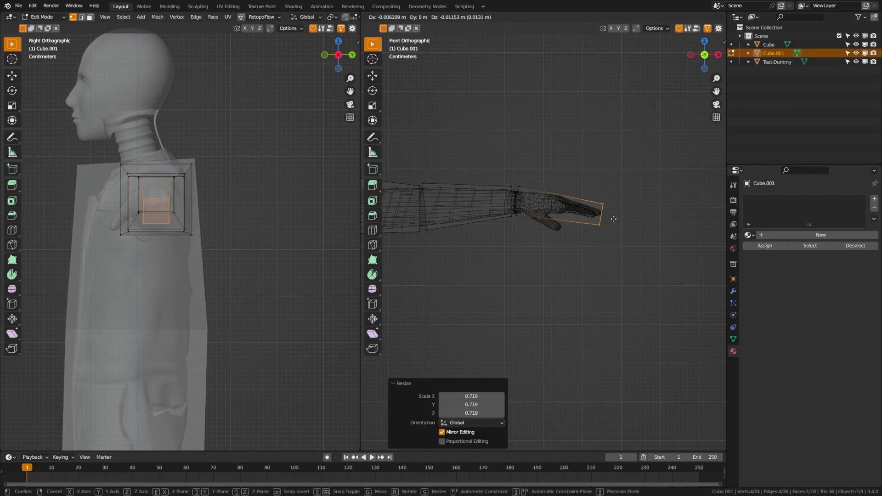
click(617, 218)
In the top view, move the hand block's fingertip-end vertices outward and its front corner forward to cover the spread fingers.
middle_drag(206, 205, 199, 260)
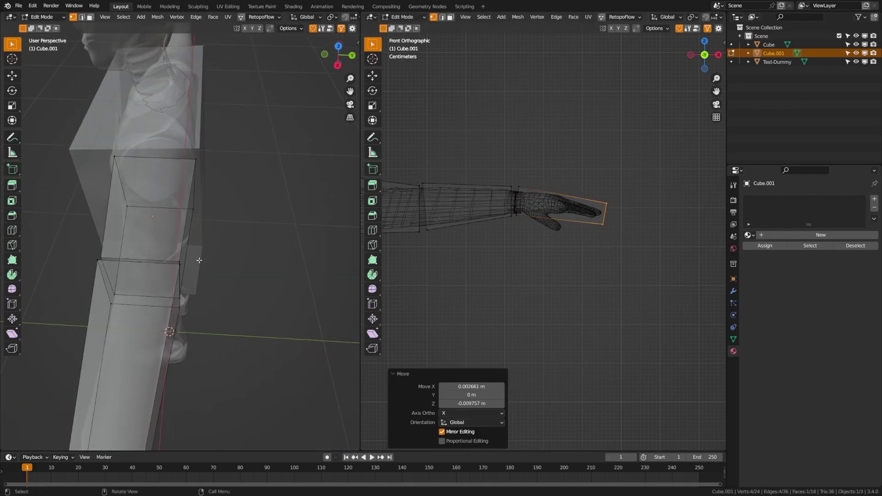
scroll(171, 356, down, 8)
key(KP_7)
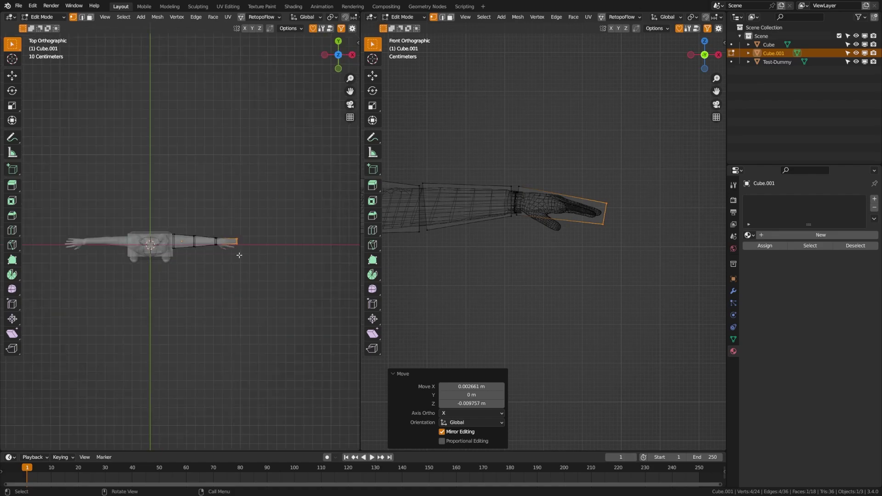
scroll(240, 254, up, 8)
shift+middle_drag(318, 276, 128, 247)
scroll(128, 246, up, 4)
drag(239, 171, 263, 257)
key(g)
click(311, 219)
key(g)
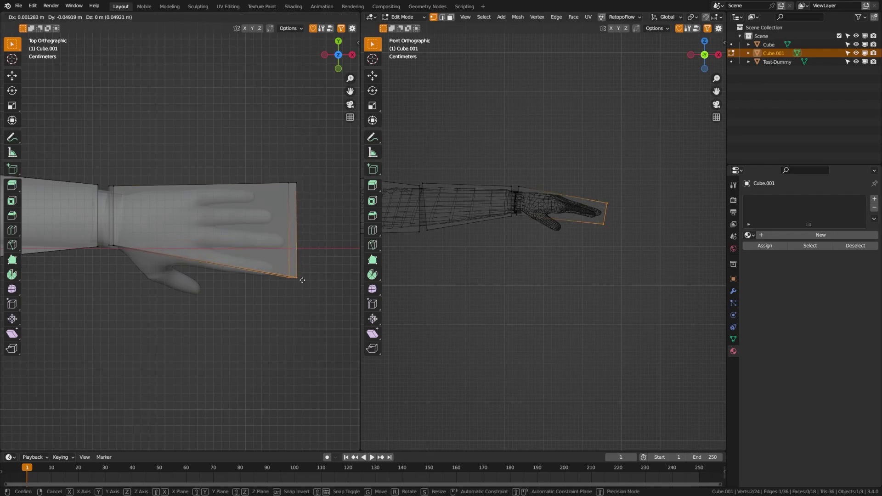
click(175, 270)
Move the hand block's front wrist corner slightly forward to fit the base of the thumb.
drag(104, 236, 127, 251)
key(g)
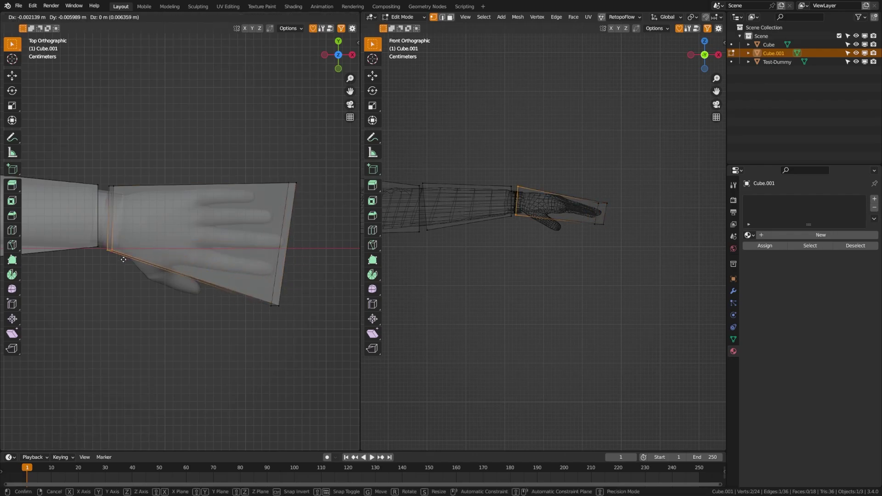
click(123, 261)
click(189, 212)
Add a centered loop cut across the hand block and pull its front vertices forward to enclose the thumb.
key(ctrl+r)
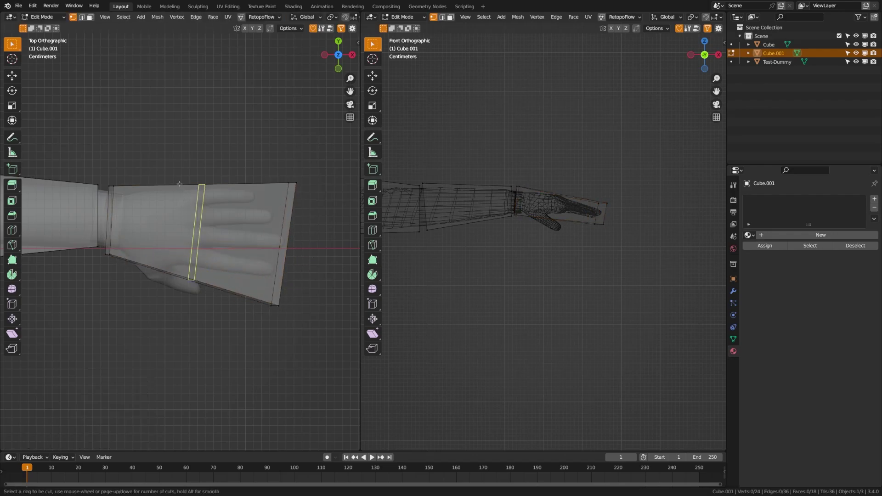
click(180, 184)
right_click(180, 184)
drag(173, 263, 231, 305)
key(g)
click(205, 304)
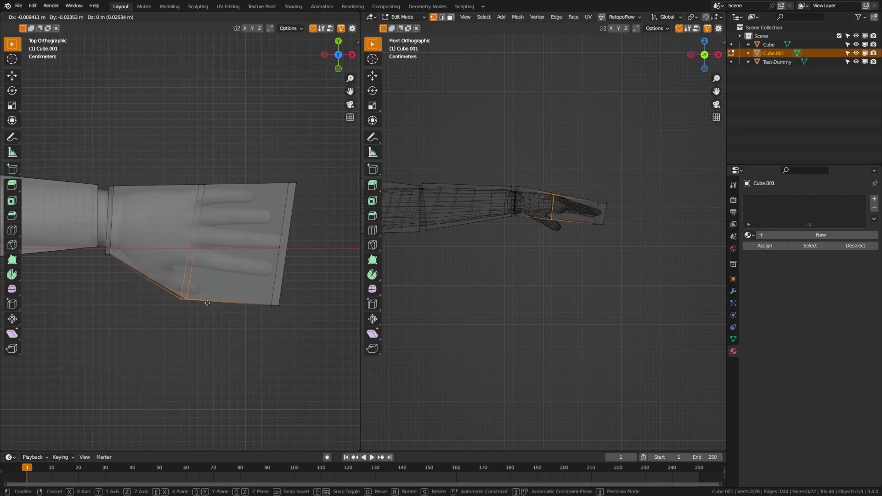
key(alt+a)
In the front view, lower the loop cut's bottom edge to enclose the thumb and return to Object Mode.
scroll(478, 262, down, 4)
scroll(492, 266, up, 6)
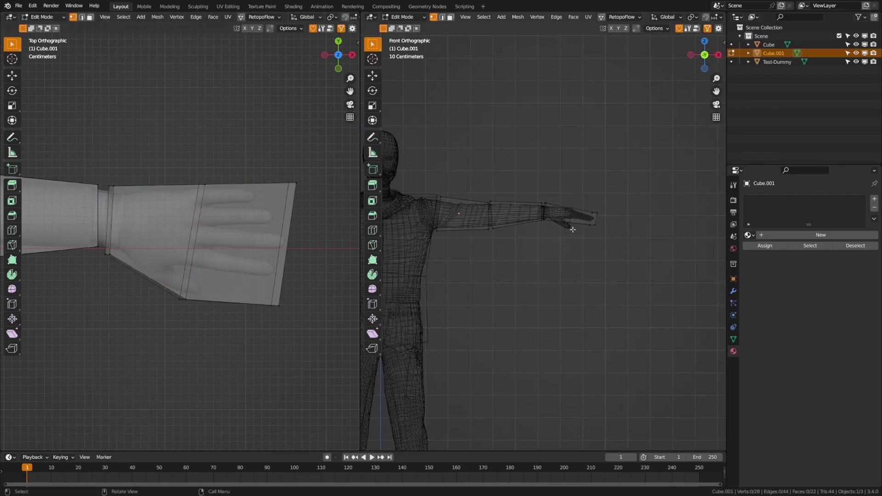
alt+click(617, 206)
key(g)
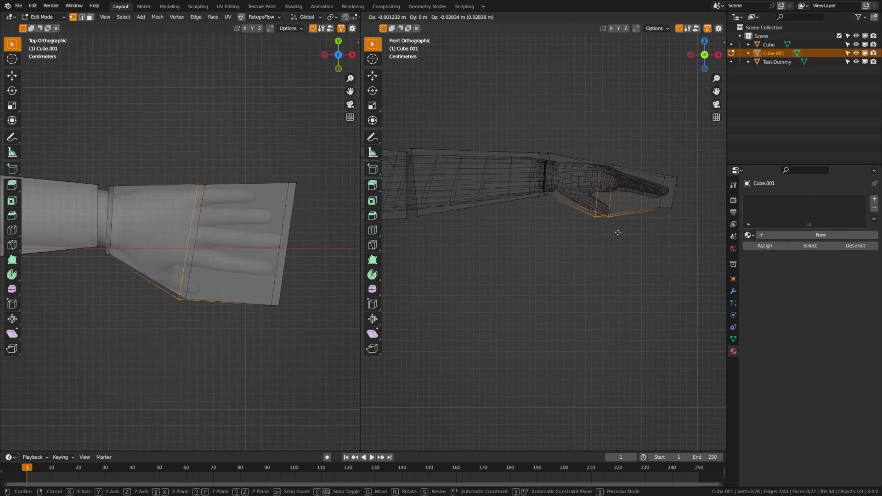
click(616, 235)
scroll(597, 239, down, 3)
key(alt+a)
scroll(542, 246, down, 2)
scroll(548, 249, down, 3)
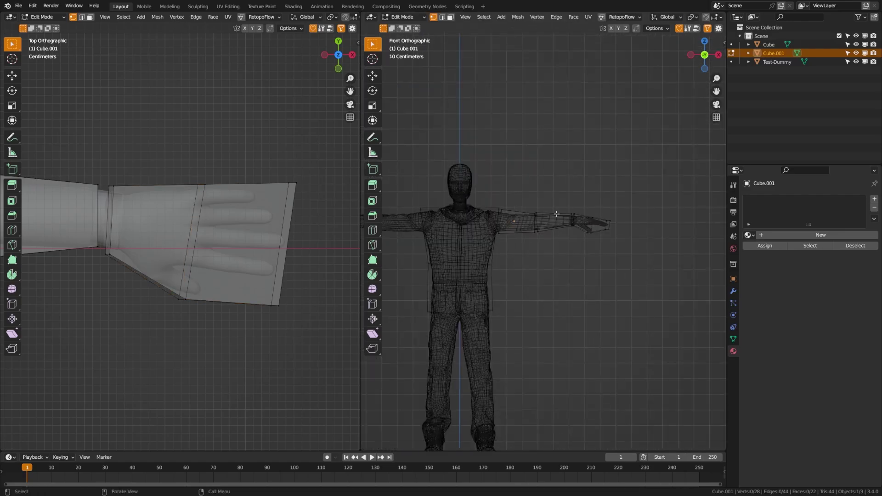
key(ctrl+Tab)
click(459, 240)
scroll(517, 255, up, 4)
shift+middle_drag(507, 251, 528, 250)
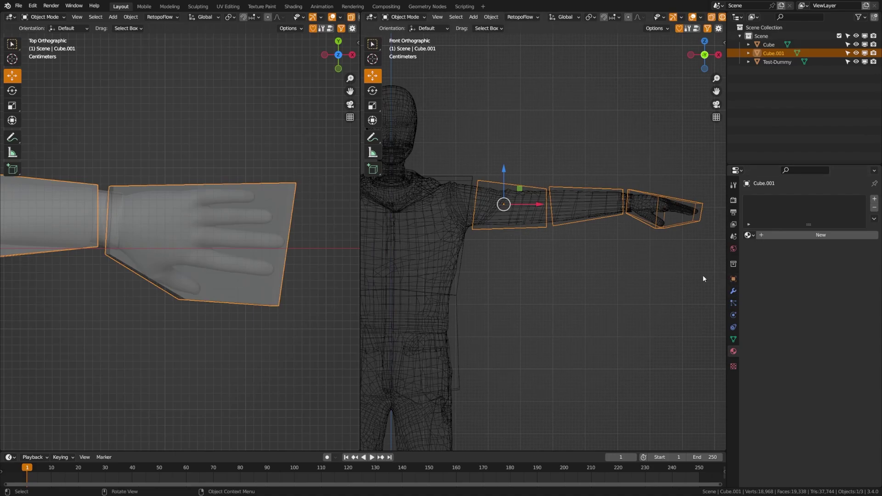
Add a Mirror modifier on the X axis to the arm blocks and apply the object's location to mirror them about the world center.
click(733, 292)
click(766, 200)
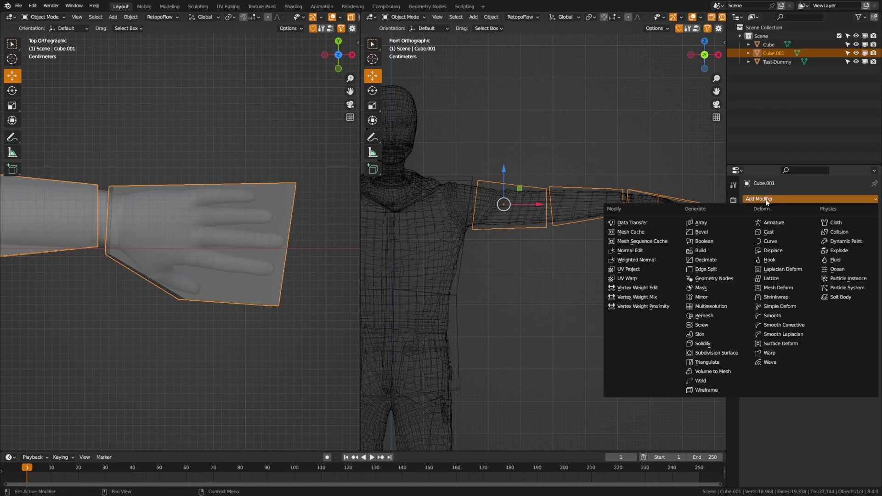
scroll(616, 279, down, 4)
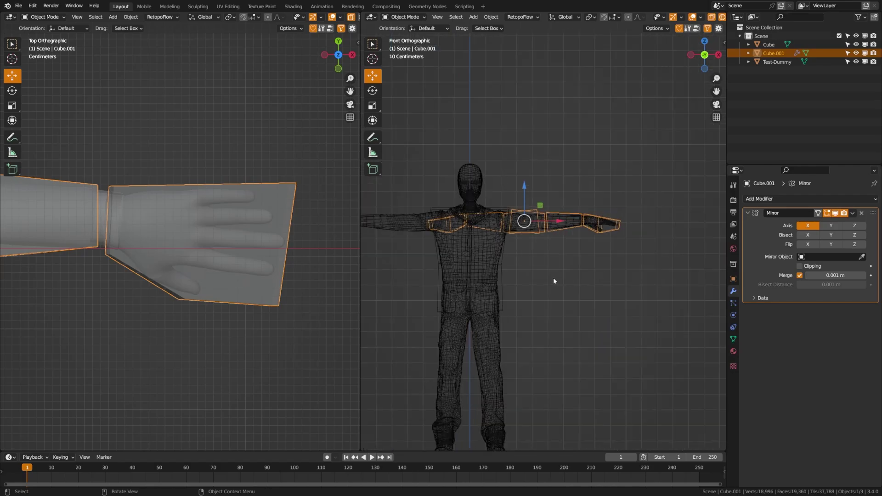
shift+middle_drag(545, 277, 569, 244)
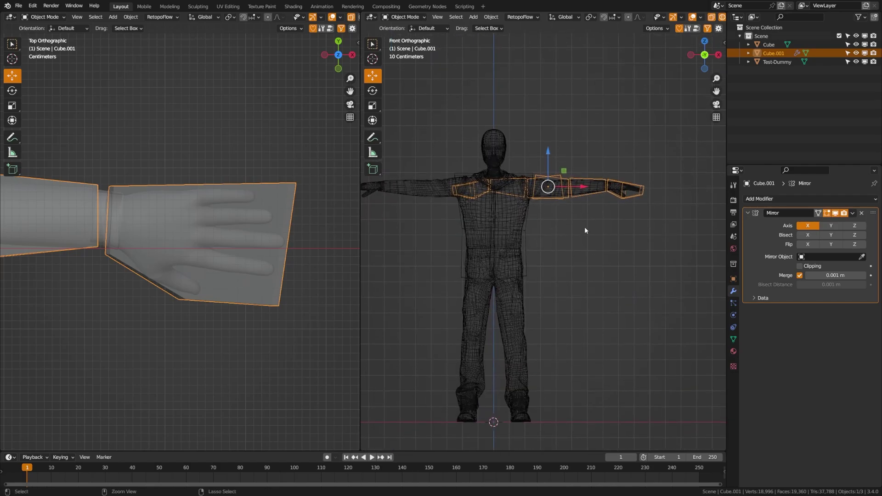
key(ctrl+a)
click(565, 201)
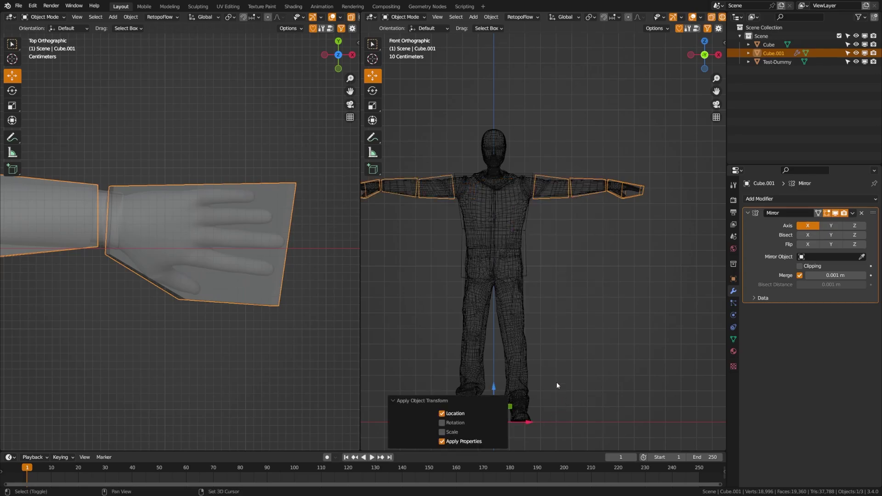
Apply the Mirror modifier on the arm blocks.
shift+middle_drag(508, 407, 537, 361)
shift+middle_drag(535, 255, 543, 300)
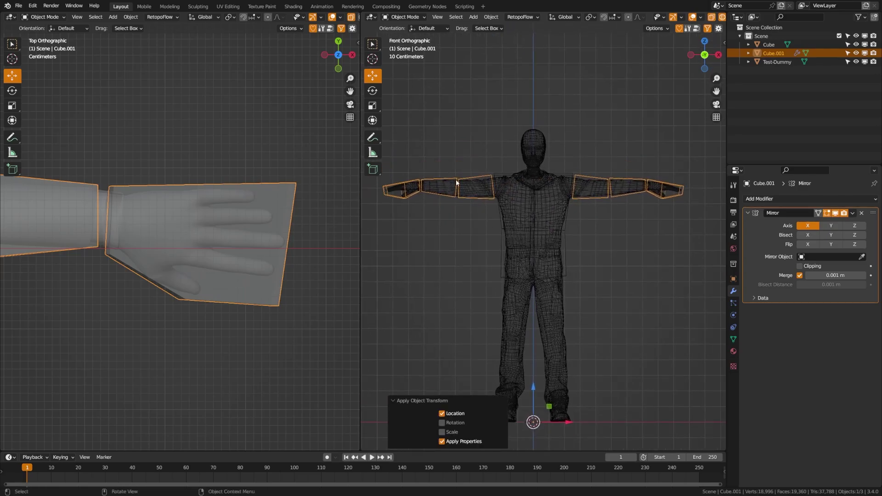
shift+middle_drag(547, 198, 532, 210)
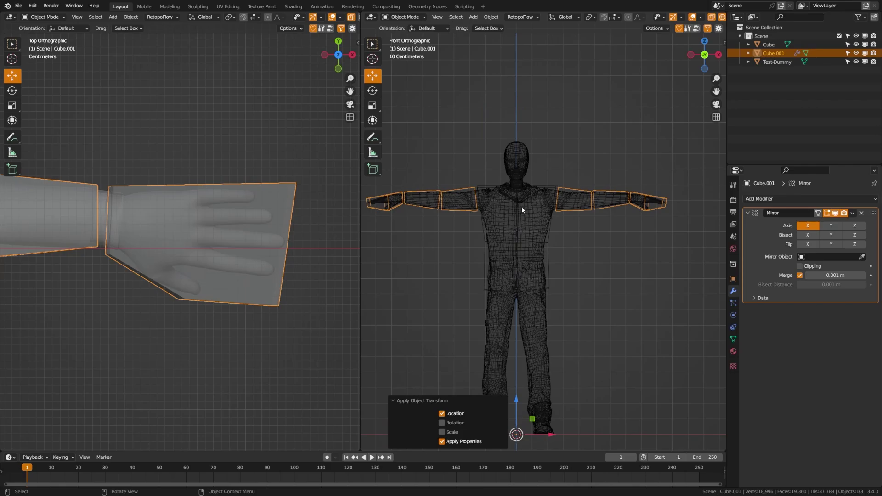
click(853, 214)
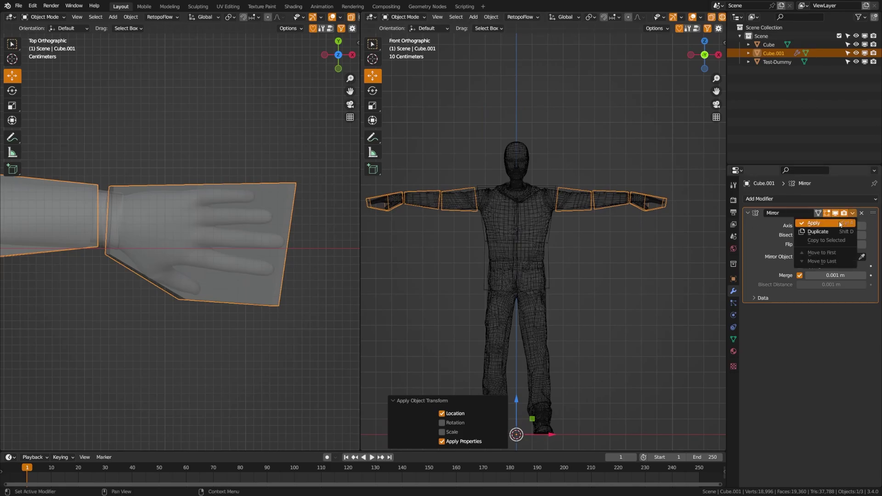
click(822, 224)
scroll(587, 250, down, 2)
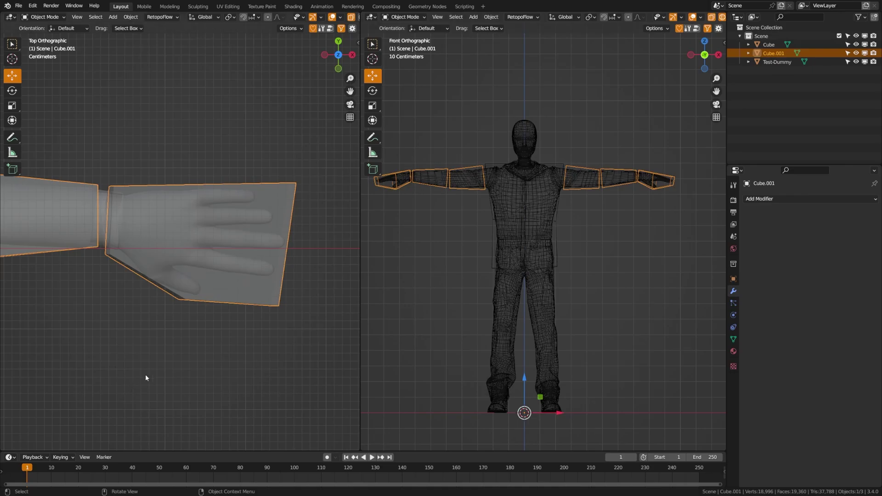
Add a cube, scale it down to head size and move it about 1.73 m up over the head.
shift+middle_drag(649, 322, 598, 331)
key(shift+a)
click(648, 394)
key(s)
key(g)
key(z)
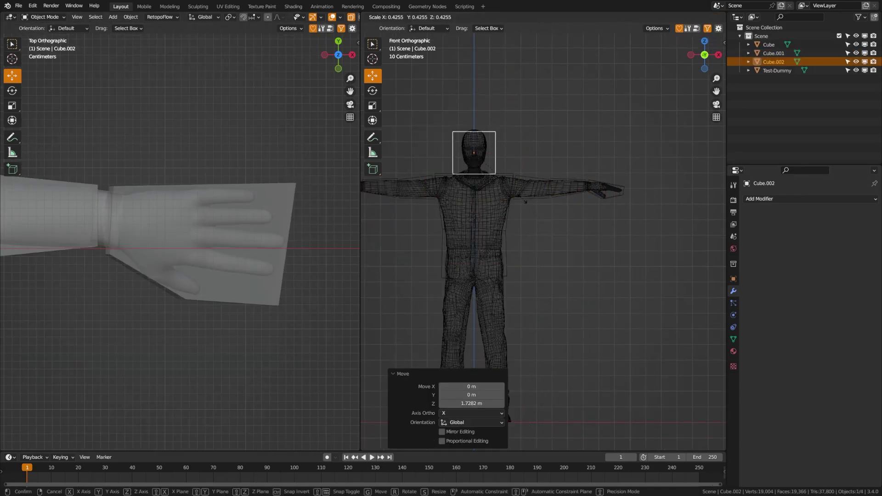
Fit the head block's edges to the head in the front and side views, pulling the bottom front edge down below the chin.
scroll(558, 222, up, 5)
key(Tab)
key(g)
key(z)
key(KP_3)
key(a)
key(g)
key(g)
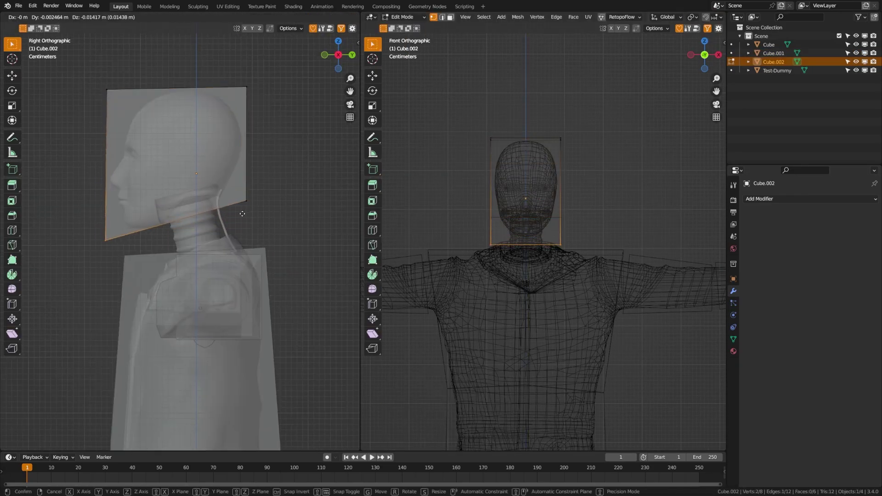
Add a small cube to the head block's mesh and scale and place it over the neck in the side view.
scroll(240, 280, down, 7)
shift+middle_drag(240, 280, 223, 163)
key(shift+a)
click(230, 251)
key(s)
key(g)
scroll(165, 110, up, 11)
key(s)
click(233, 280)
key(g)
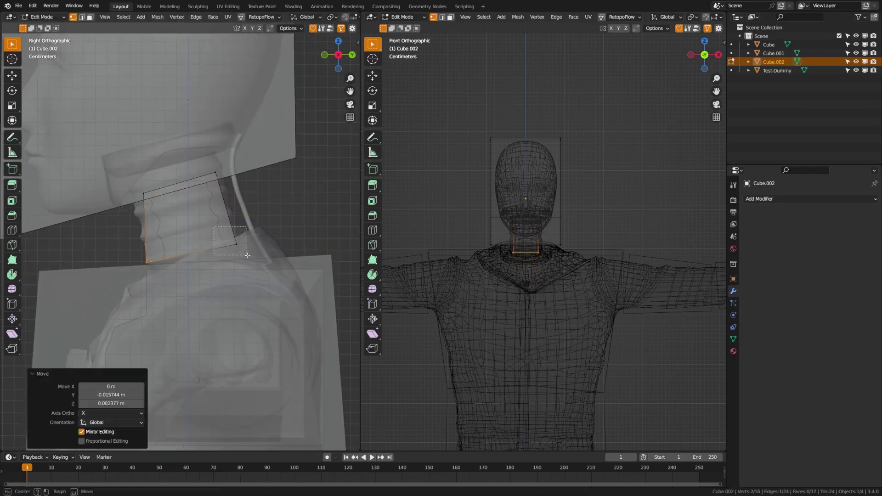
Fit the neck block's lower vertices to the neck in the side view, return to Object Mode and save the file.
key(g)
drag(124, 245, 154, 271)
key(g)
click(155, 260)
key(Tab)
key(ctrl+s)
Add a new cube, scale and tilt it, place it over one thigh and enter Edit Mode.
shift+middle_drag(522, 236, 488, 64)
key(shift+a)
key(s)
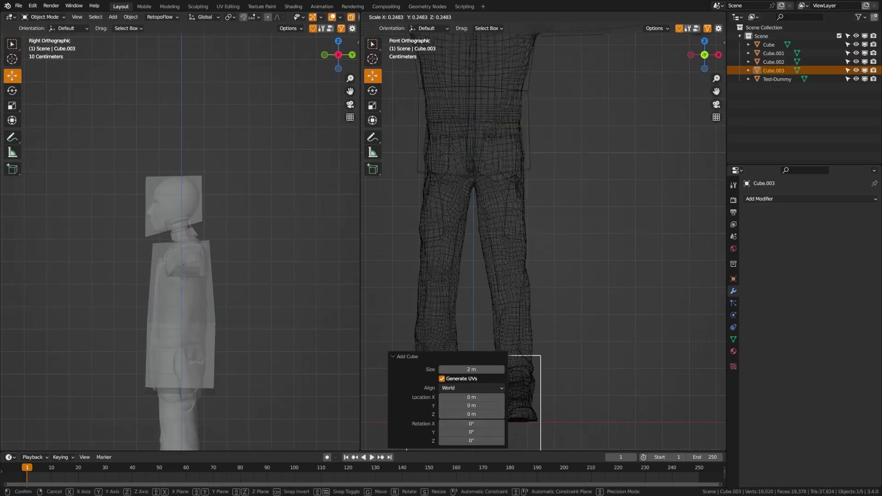
key(g)
key(r)
scroll(184, 395, up, 6)
key(g)
key(Tab)
Fit the thigh block's lower edge to the leg just above the knee and save the file.
shift+middle_drag(303, 315, 254, 93)
drag(464, 223, 544, 253)
key(g)
key(g)
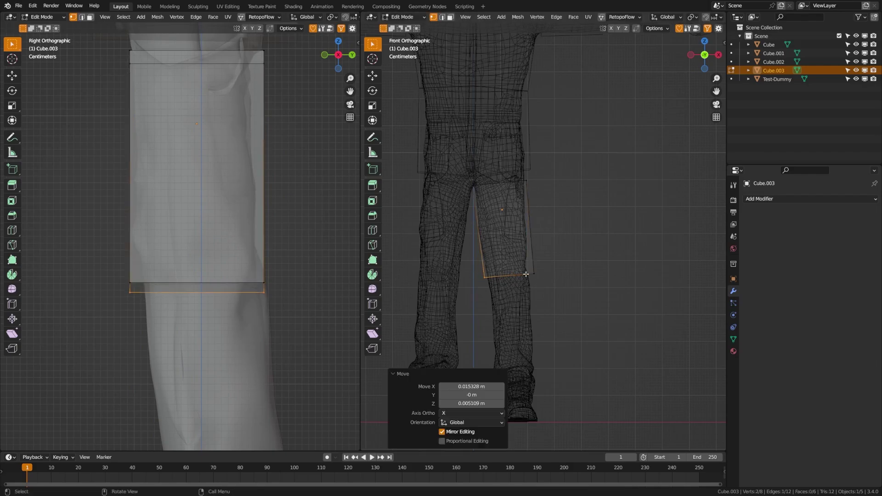
scroll(526, 258, down, 1)
key(ctrl+s)
Duplicate the thigh block down over the lower leg and fit its bottom end to the ankle in the front and side views.
key(a)
key(shift+d)
key(g)
click(535, 262)
drag(483, 317, 547, 342)
key(g)
click(544, 350)
shift+middle_drag(211, 359, 191, 135)
key(g)
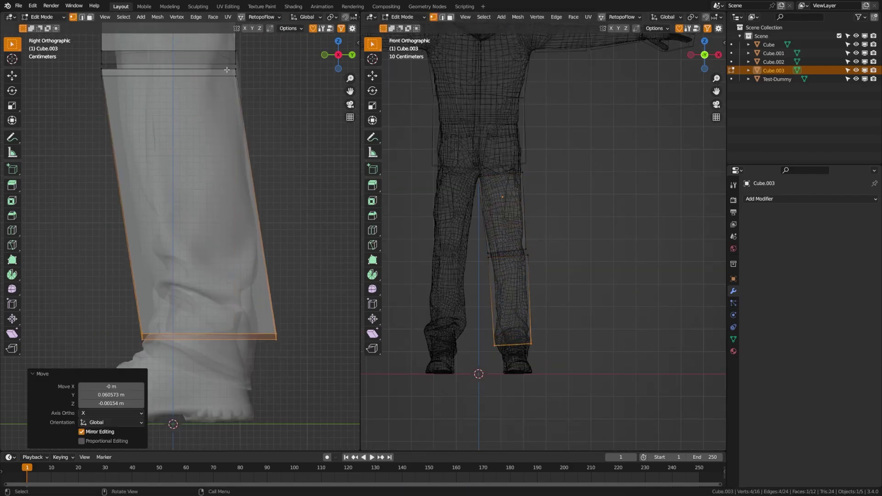
Add a cube to the leg mesh, scaled and placed over the foot, and fit it to the foot in the front view.
shift+middle_drag(207, 322, 186, 246)
key(shift+a)
key(s)
key(g)
click(559, 372)
shift+middle_drag(559, 373, 564, 319)
drag(490, 315, 557, 356)
key(g)
Extend the foot block forward to the toes, add a loop cut and slope its top front edge down along the shoe.
drag(87, 248, 157, 361)
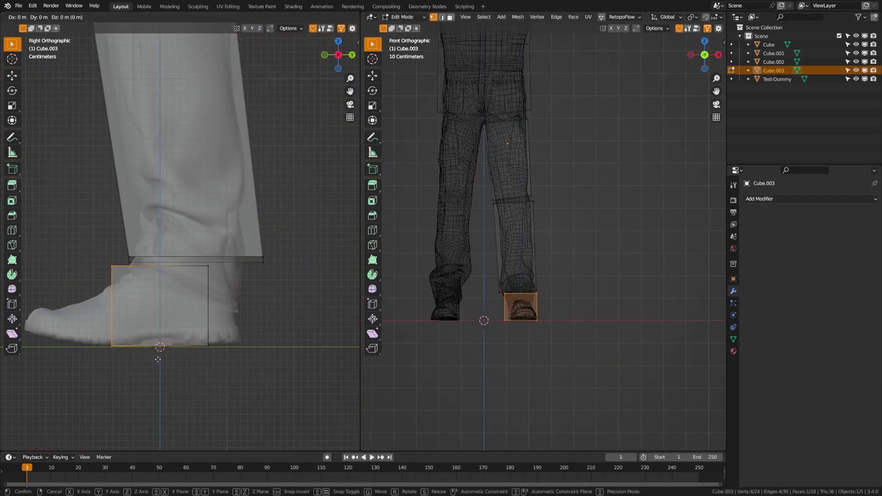
shift+middle_drag(69, 356, 115, 360)
key(ctrl+r)
key(g)
drag(102, 264, 127, 283)
key(g)
click(128, 307)
Move the foot block's rear vertices back along Y to cover the heel and return to Object Mode.
drag(237, 258, 276, 361)
key(g)
key(y)
click(304, 311)
key(Tab)
scroll(542, 237, down, 5)
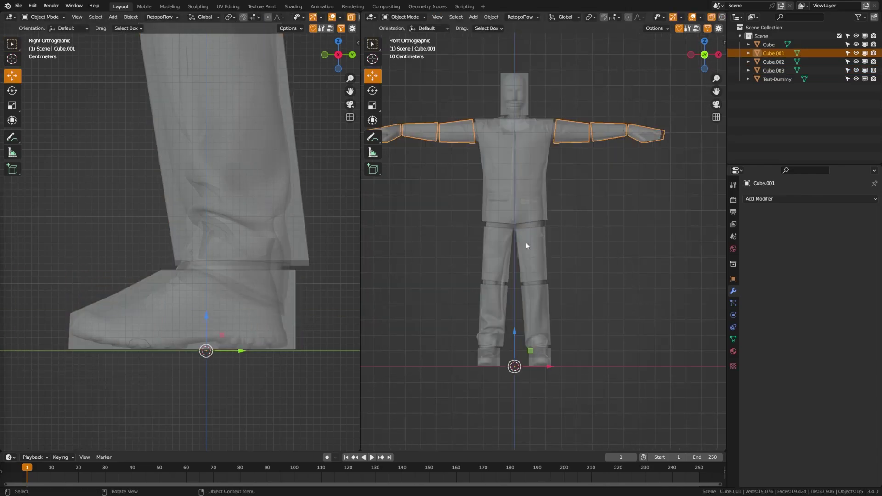
scroll(527, 246, up, 2)
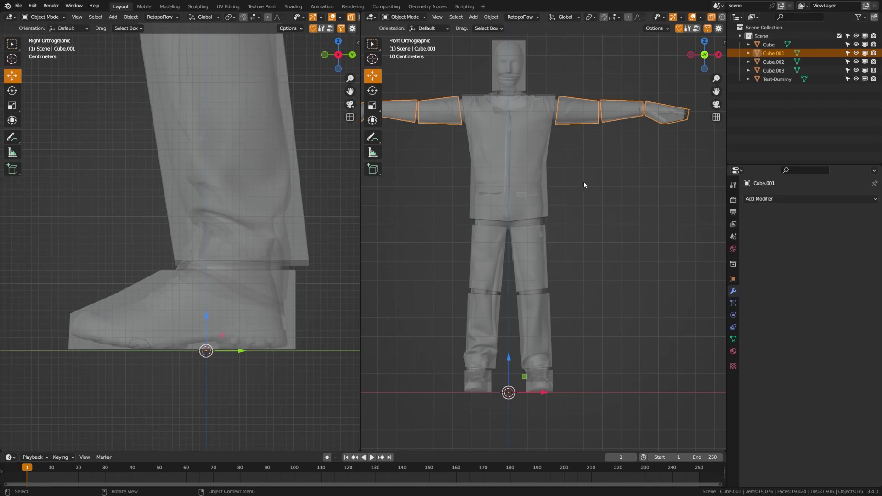
middle_drag(584, 185, 605, 254)
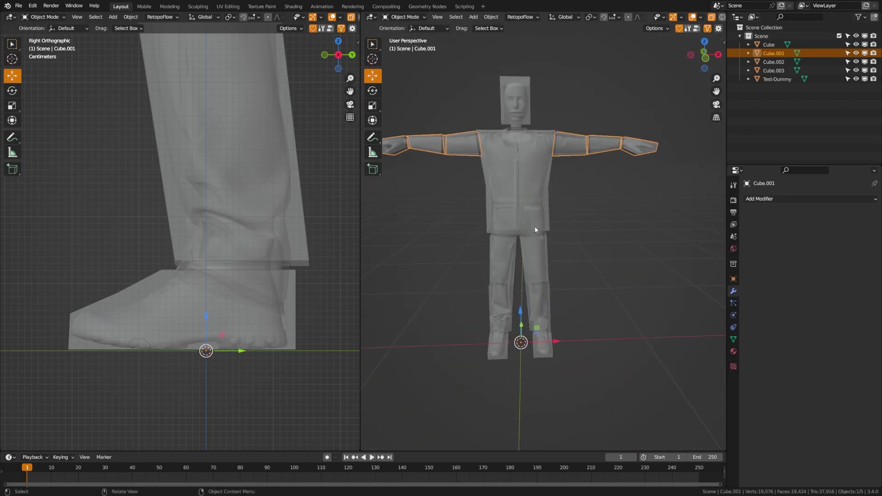
middle_drag(536, 230, 549, 166)
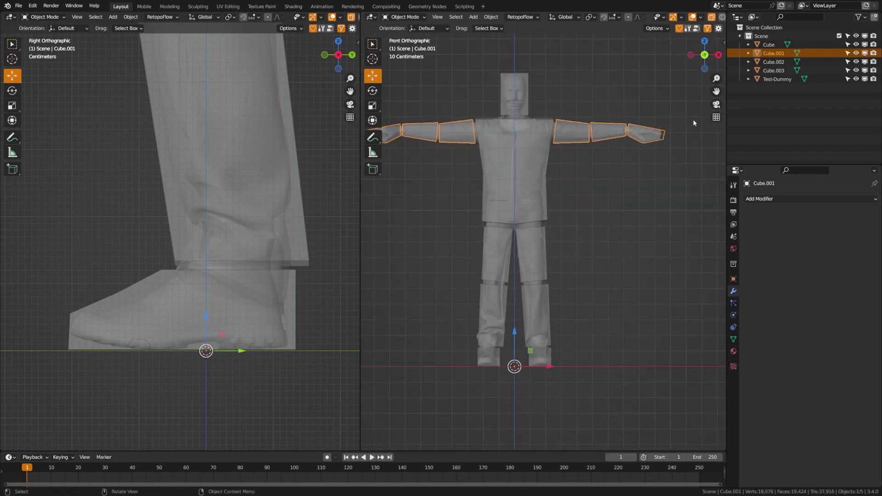
click(772, 46)
shift+click(778, 71)
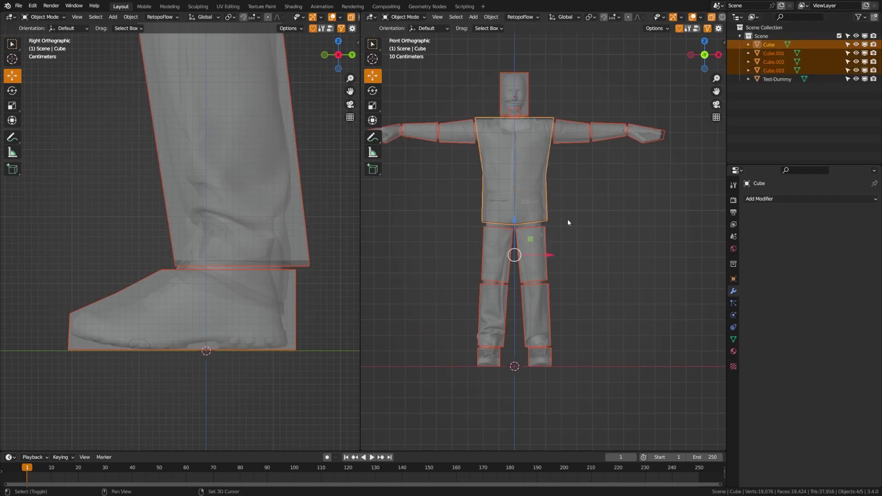
shift+click(535, 210)
shift+click(546, 207)
key(alt+a)
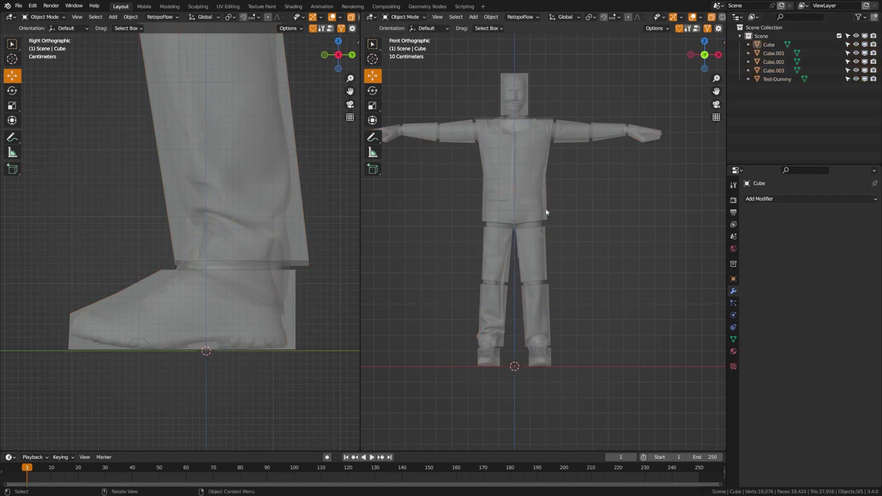
Hide Test-Dummy in the viewports and join all the body-part blocks into one object.
key(a)
click(865, 78)
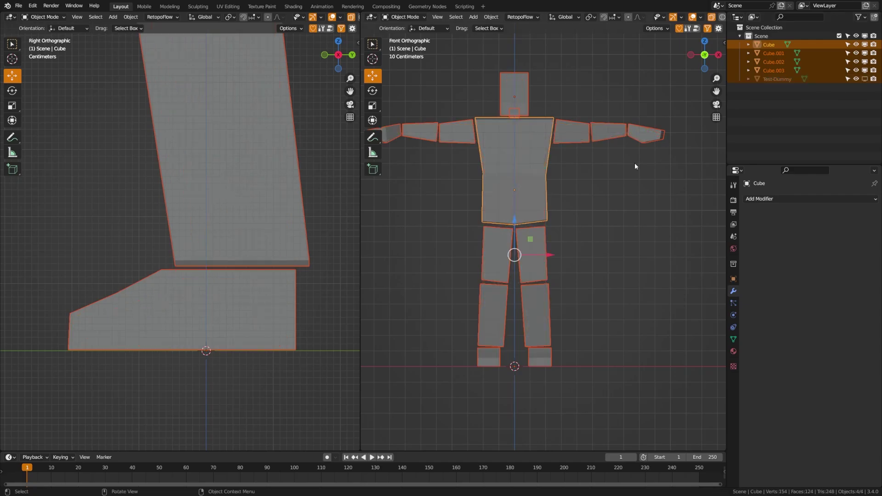
key(ctrl+j)
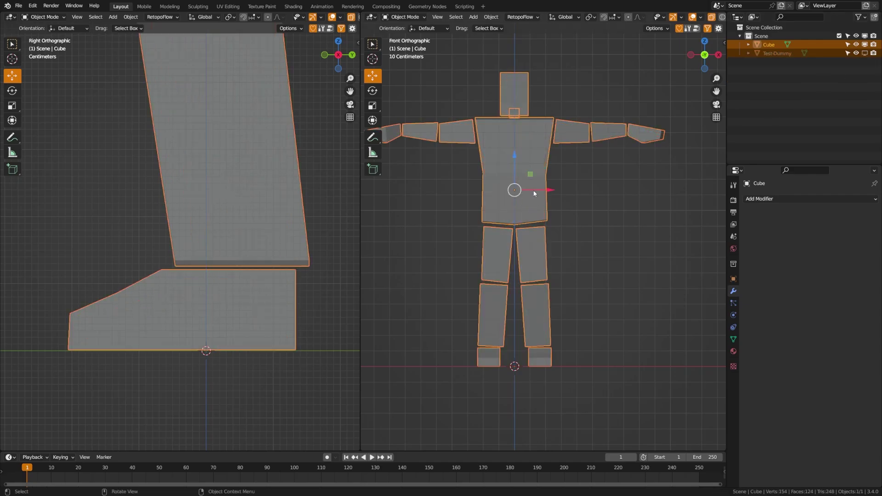
Add a level 1 Subdivision modifier to the joined blocks and set it to Simple.
middle_drag(529, 258, 590, 248)
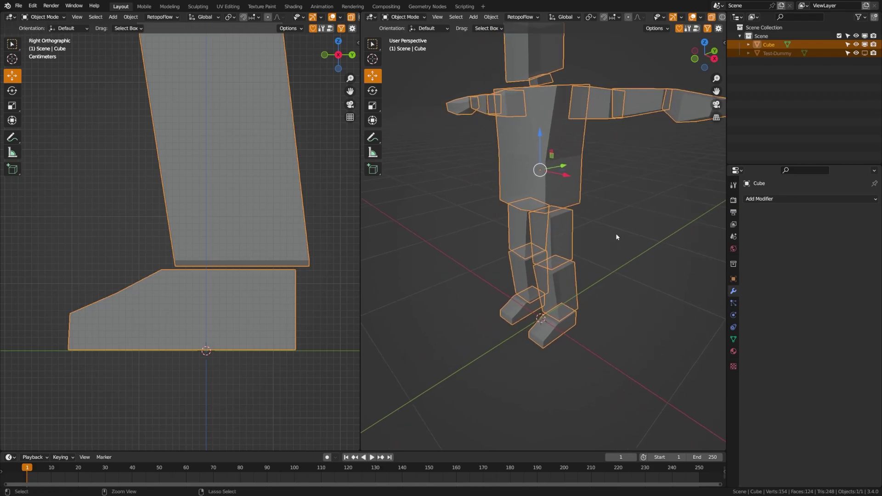
key(ctrl+1)
click(538, 241)
middle_drag(537, 238, 571, 236)
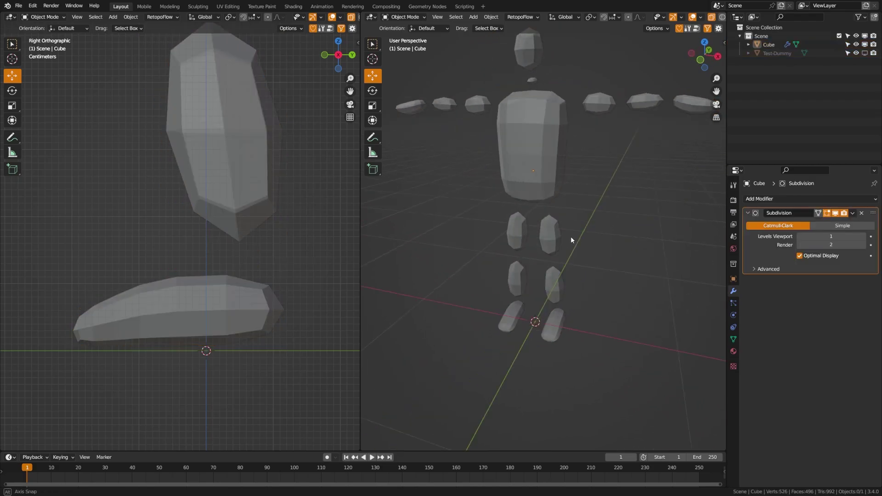
click(845, 227)
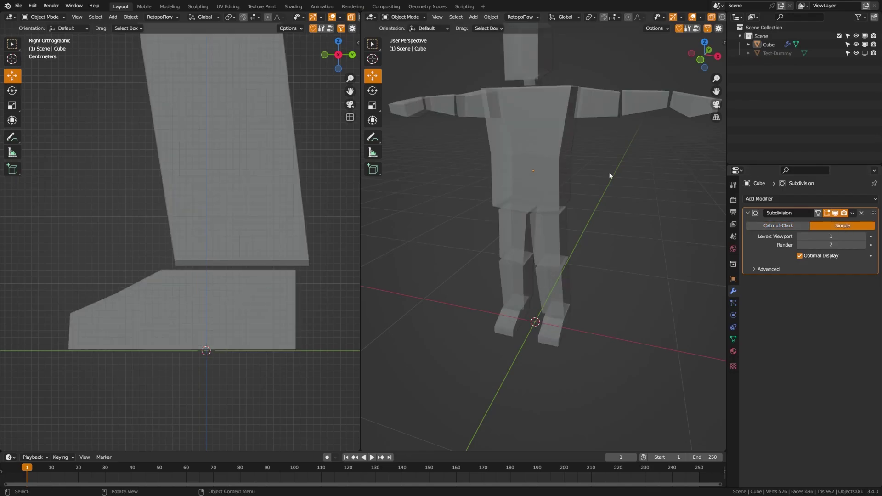
Examine the subdivided blocks in wireframe display and return to solid shading.
key(z)
click(567, 197)
middle_drag(566, 196, 543, 150)
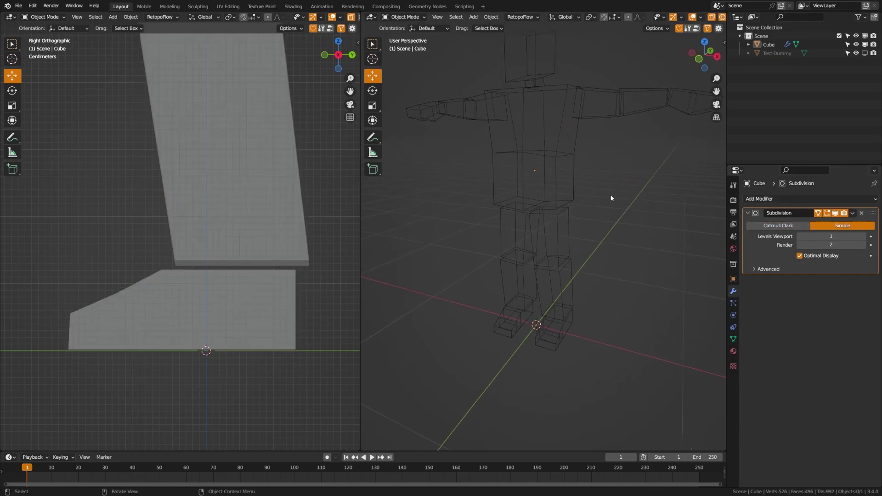
key(z)
click(598, 281)
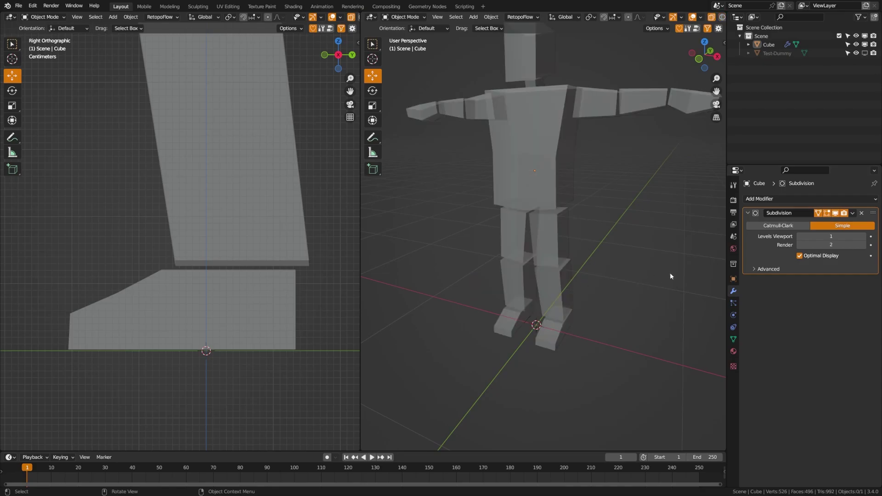
Apply the Simple subdivision and add a Catmull-Clark Subdivision Surface modifier to the blocks.
click(853, 212)
click(848, 224)
click(781, 199)
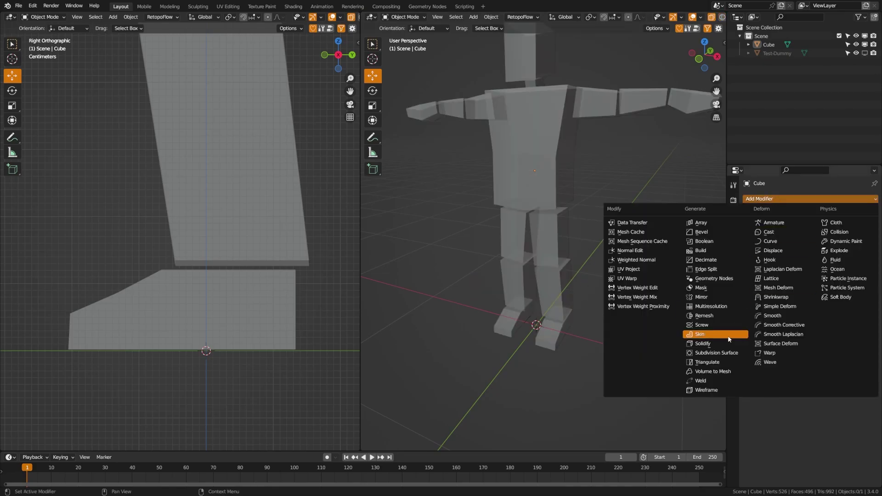
click(707, 354)
middle_drag(571, 215, 589, 209)
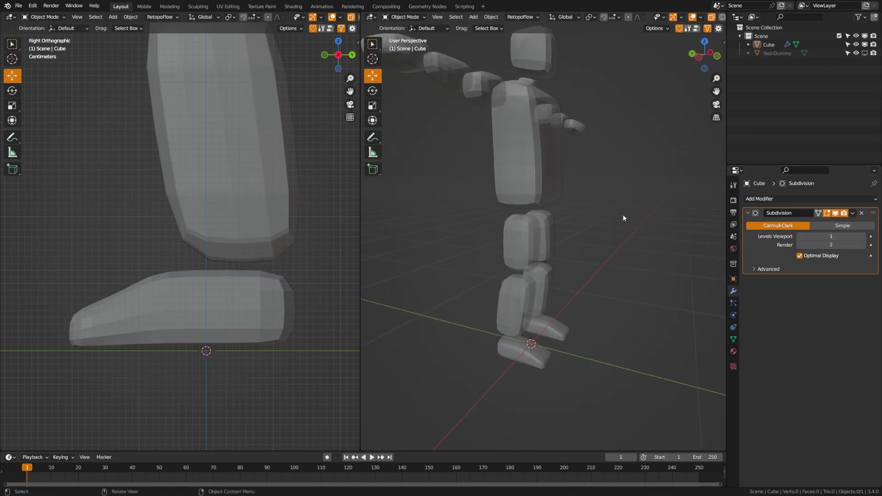
Apply the Catmull-Clark subdivision to the block mesh.
click(851, 214)
click(809, 221)
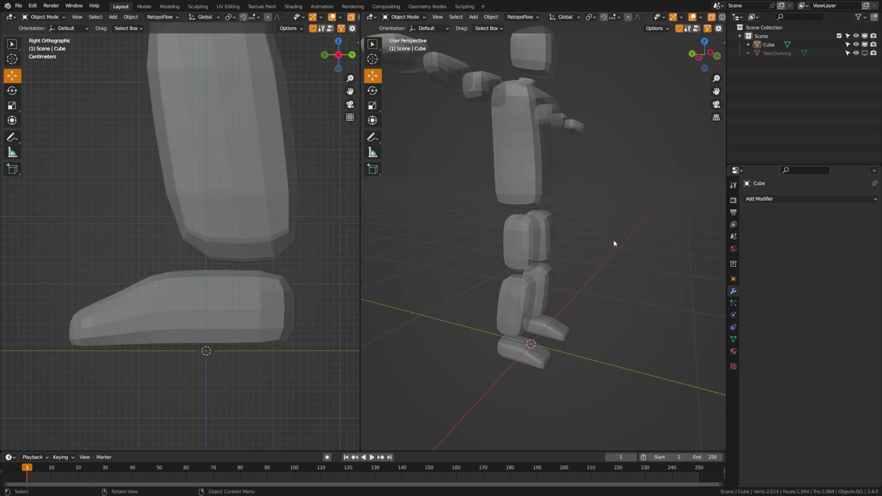
middle_drag(613, 240, 530, 236)
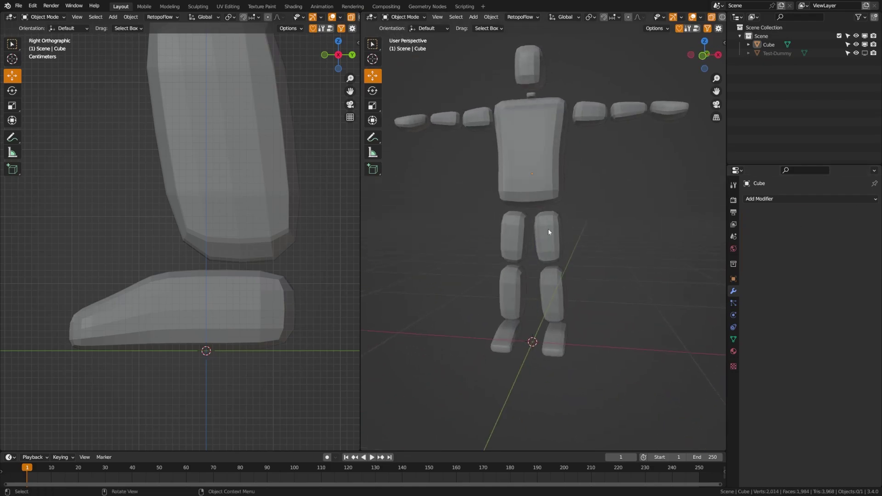
Select the block mesh and examine the gaps between its body parts in front view.
key(KP_1)
shift+middle_drag(500, 145, 529, 213)
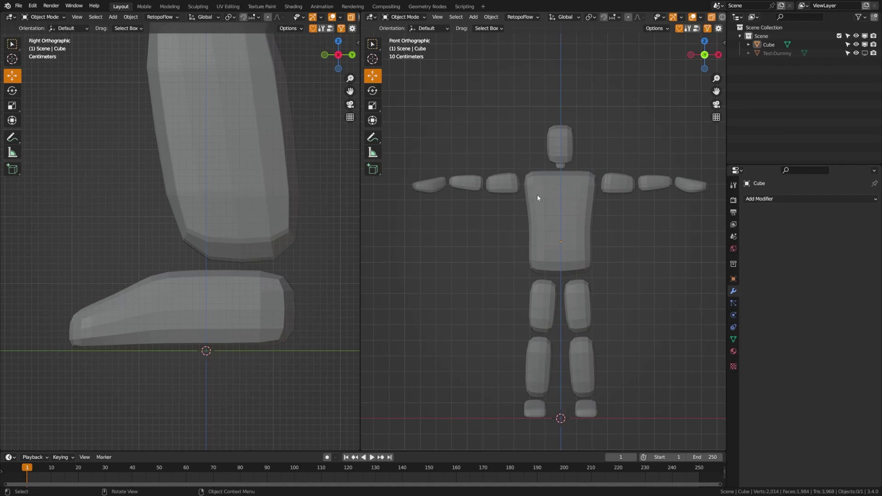
scroll(479, 189, up, 7)
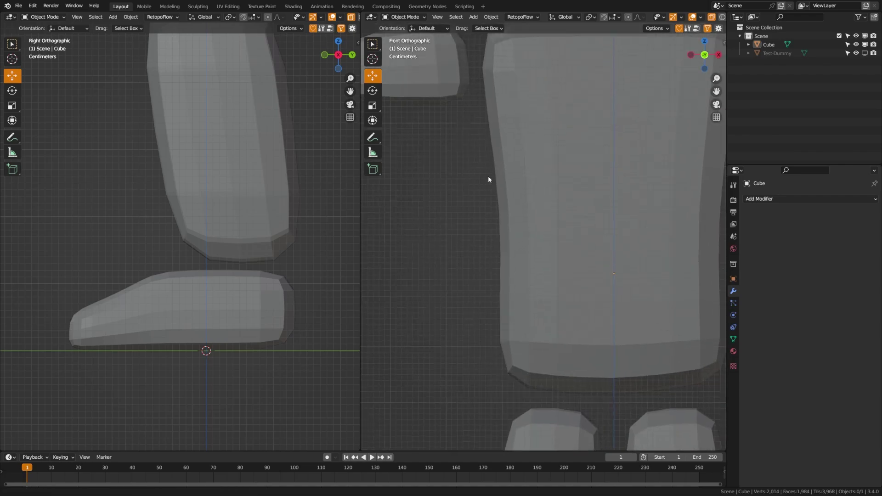
shift+middle_drag(488, 176, 500, 195)
click(500, 195)
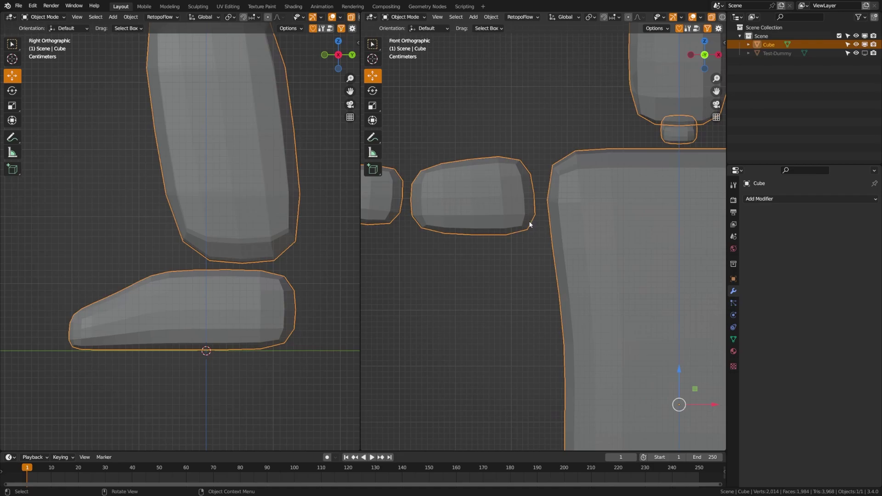
scroll(555, 221, down, 8)
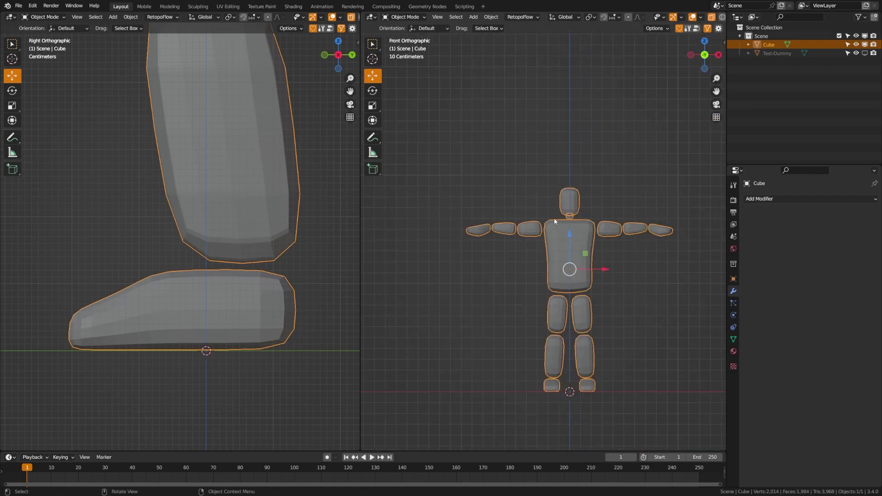
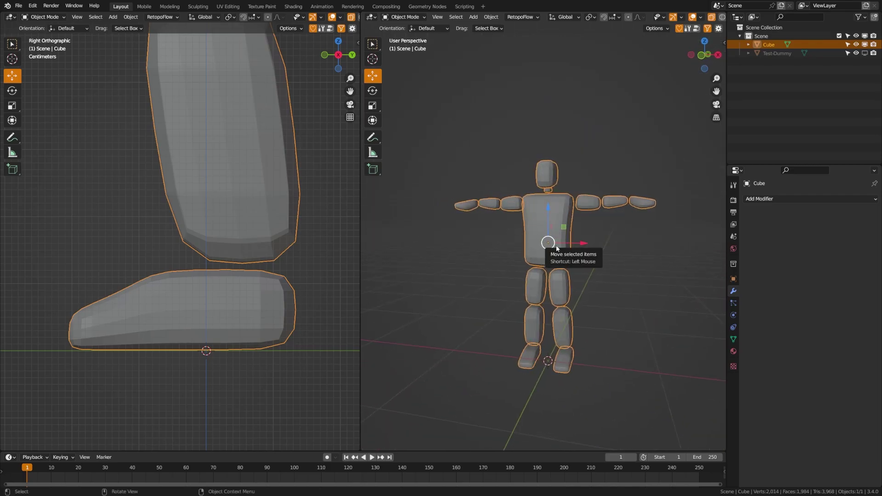
key(KP_1)
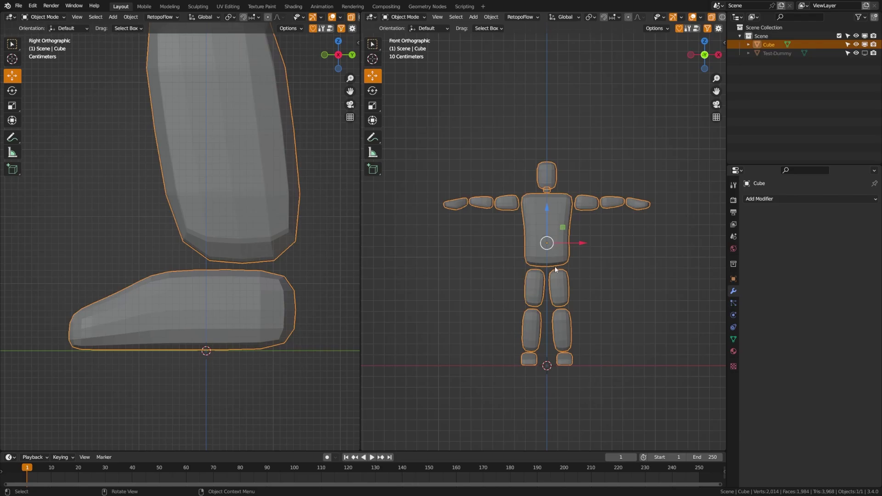
scroll(555, 266, up, 2)
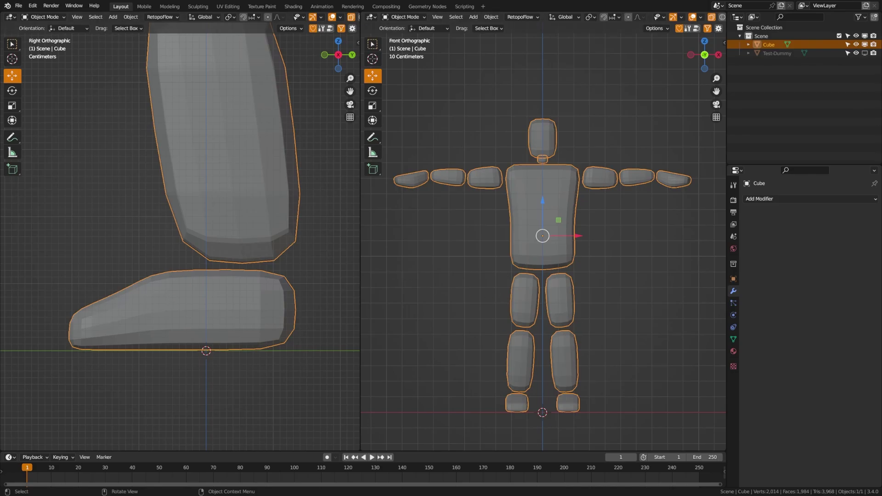
shift+middle_drag(541, 262, 543, 240)
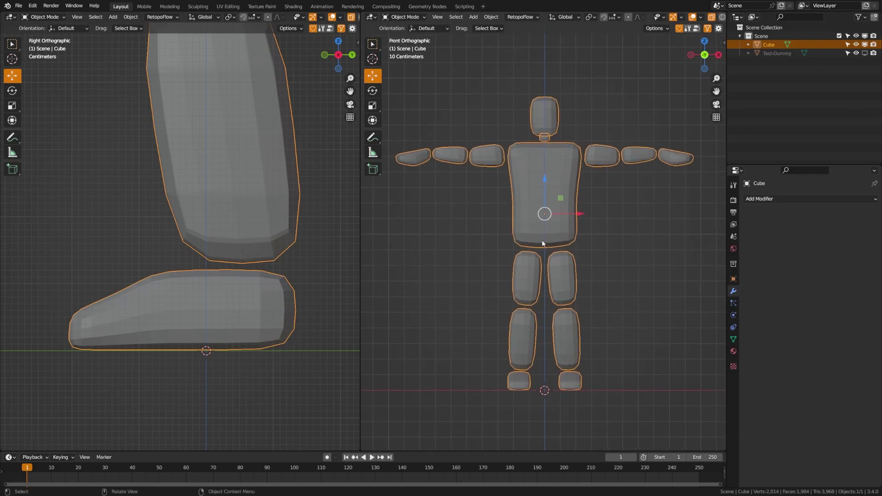
Rename the joined block mesh as Rigid.000.
key(F2)
text(Rigid.000)
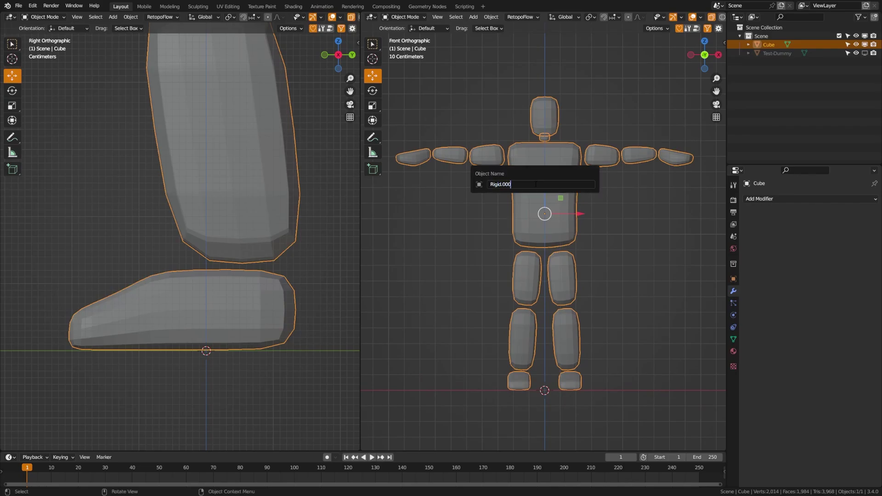
key(Return)
Separate the whole Rigid.000 mesh by loose parts so that each body part is its own object.
key(ctrl+Tab)
click(578, 213)
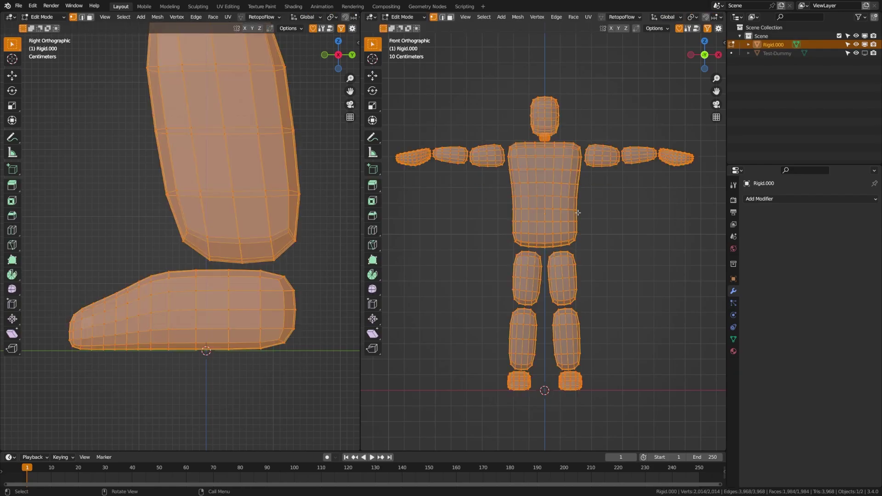
key(p)
click(578, 214)
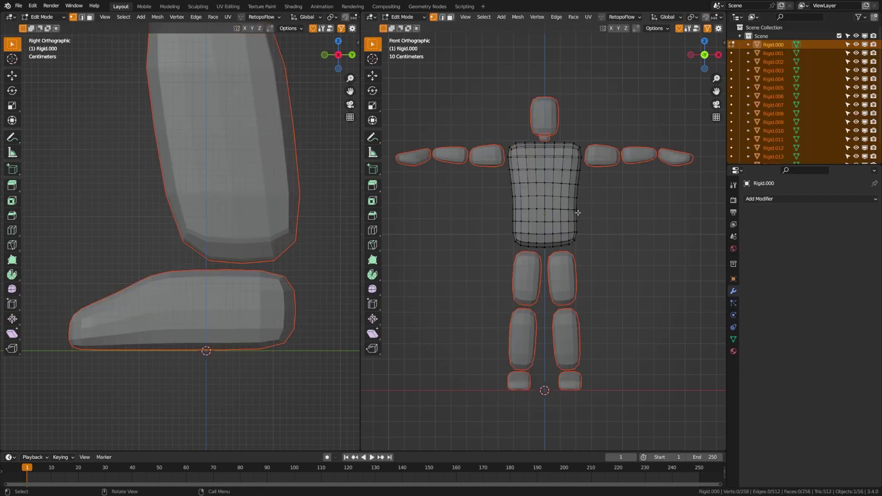
key(Tab)
scroll(806, 91, down, 2)
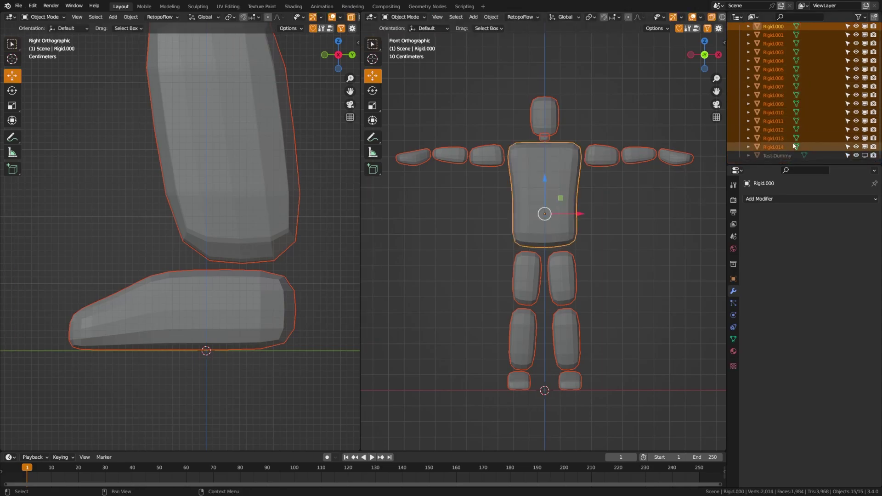
scroll(799, 40, up, 2)
scroll(782, 121, down, 2)
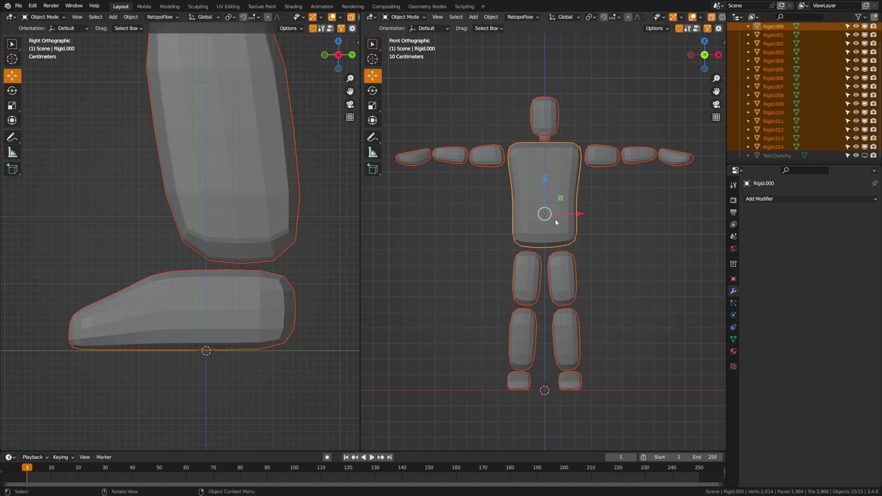
Move all the separated body parts into a new collection named Rigid and save the file.
key(m)
click(515, 228)
text(Rigid)
key(Return)
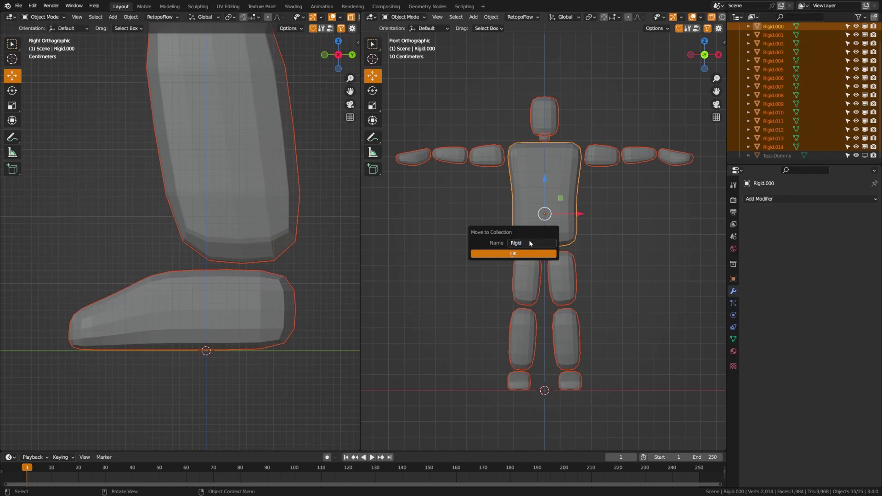
click(528, 253)
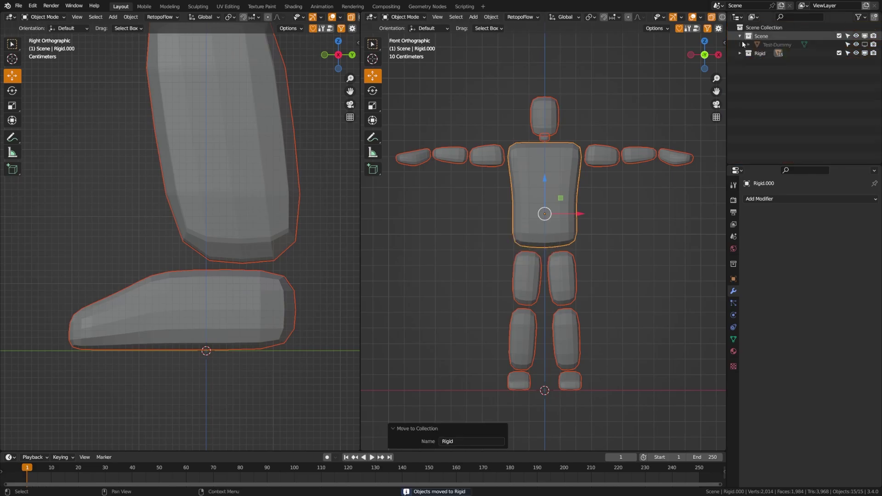
key(ctrl+s)
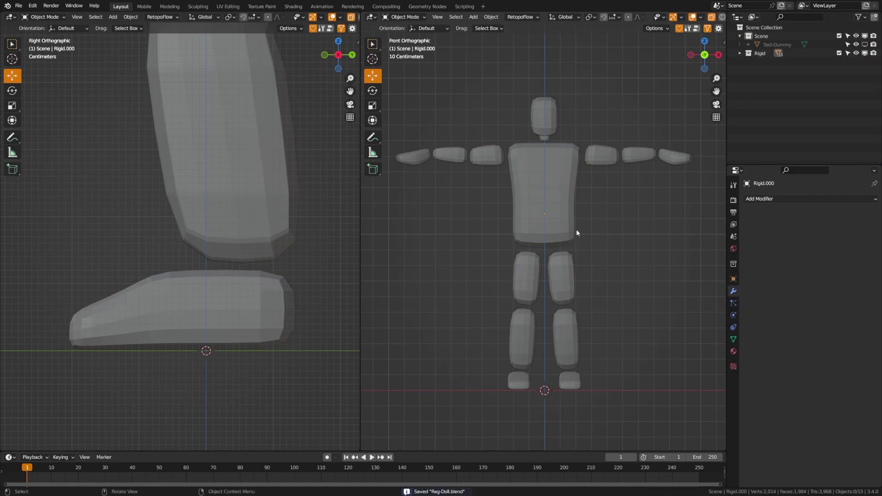
Add a 2 m plane at the world origin under the feet and scale it up about three times.
shift+middle_drag(579, 257, 572, 238)
scroll(594, 287, down, 2)
middle_drag(594, 286, 549, 300)
key(shift+a)
click(605, 115)
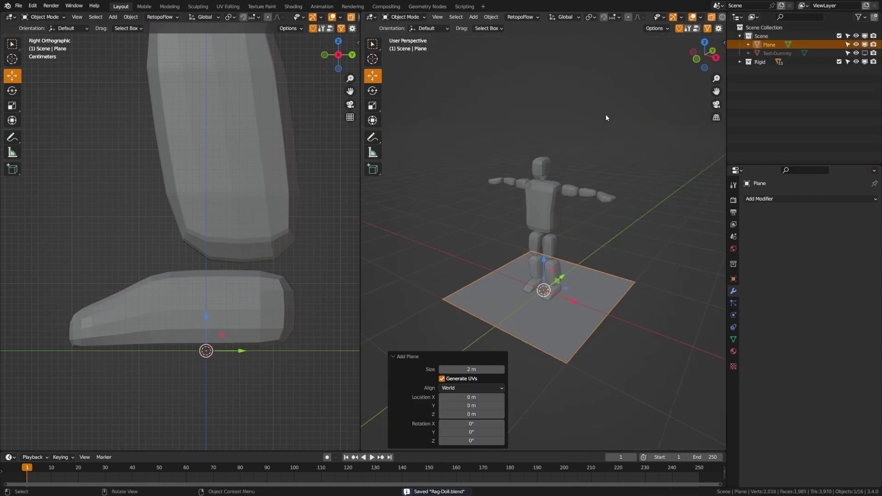
key(s)
click(550, 328)
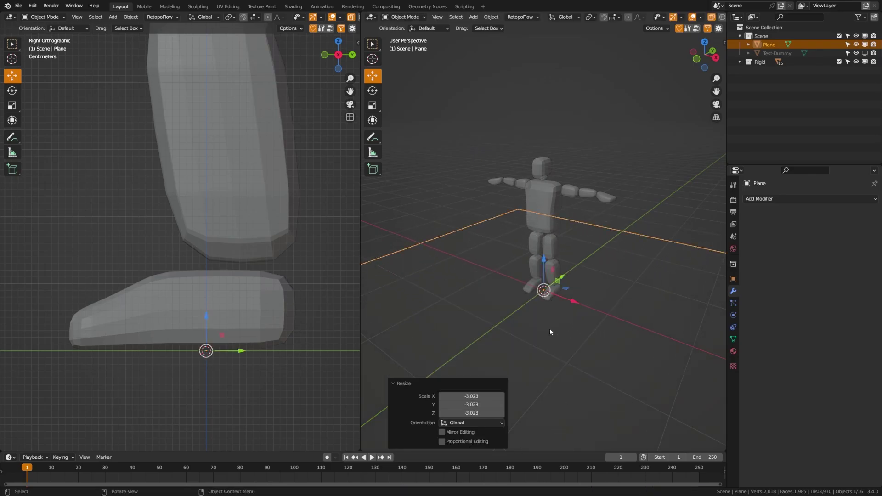
Apply the ground plane's rotation and scale.
middle_drag(550, 329, 575, 328)
middle_drag(637, 329, 564, 300)
key(ctrl+a)
click(579, 344)
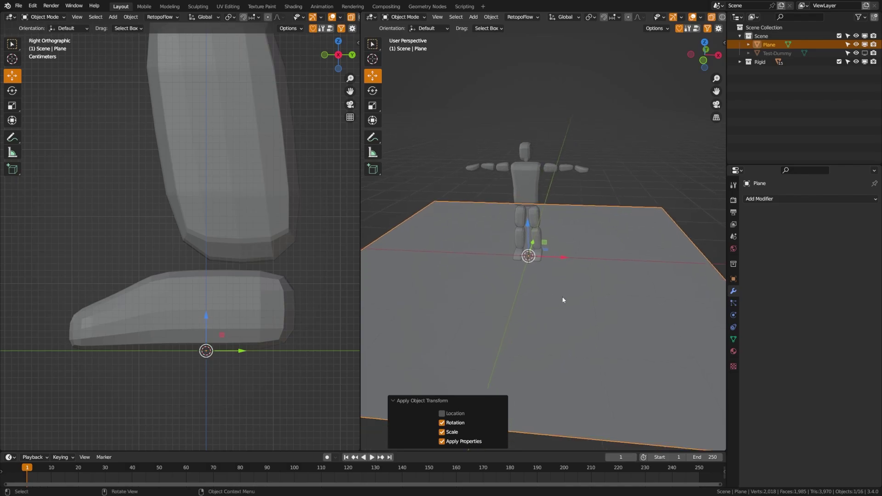
Make the ground plane a passive rigid body and save the file.
key(F3)
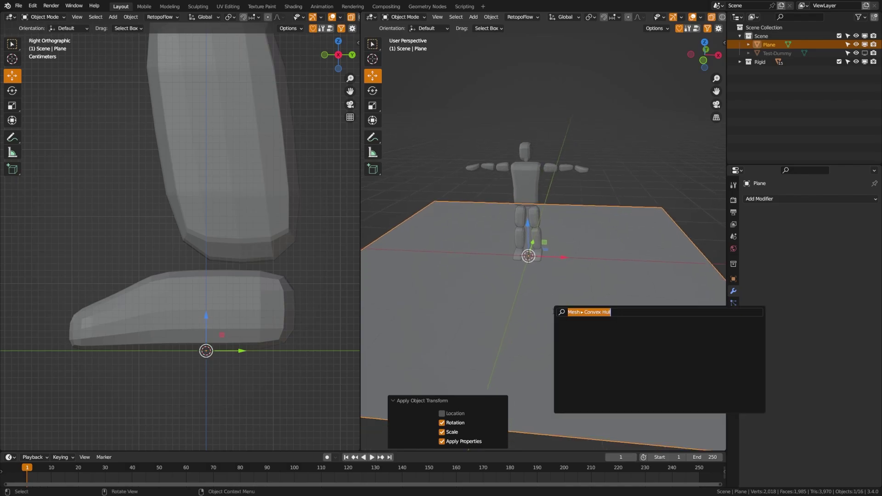
text(add pass)
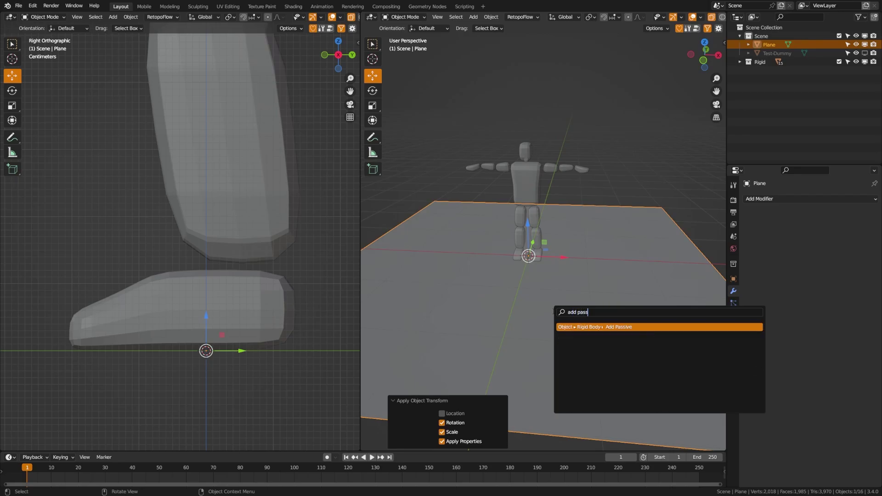
key(Return)
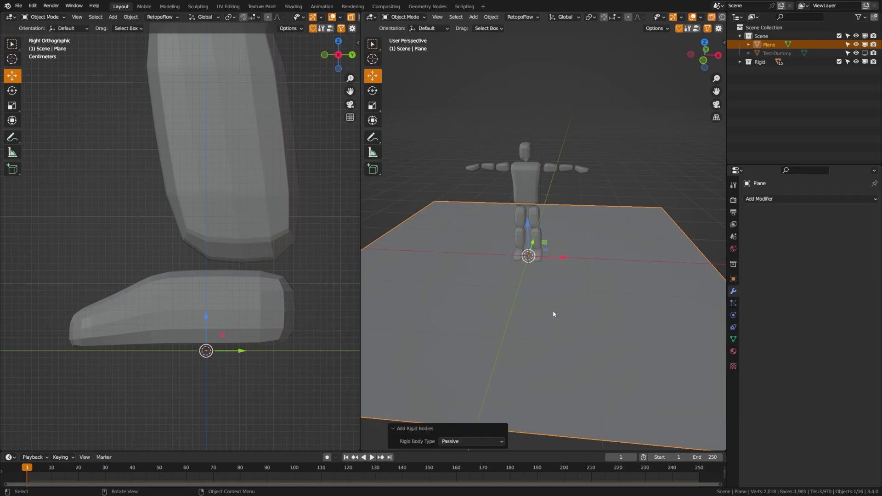
key(ctrl+s)
Disable selection of the ground plane and view the figure from the front.
click(848, 44)
middle_drag(534, 253, 559, 277)
key(KP_1)
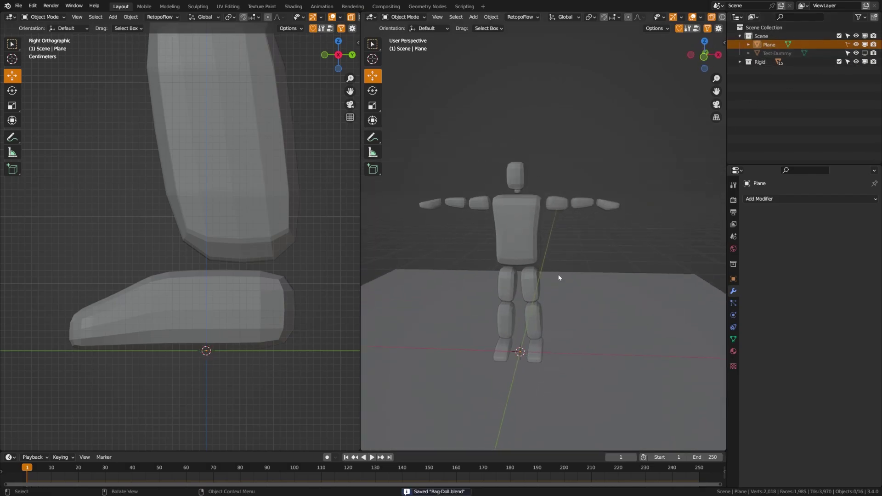
key(KP_5)
scroll(553, 286, up, 1)
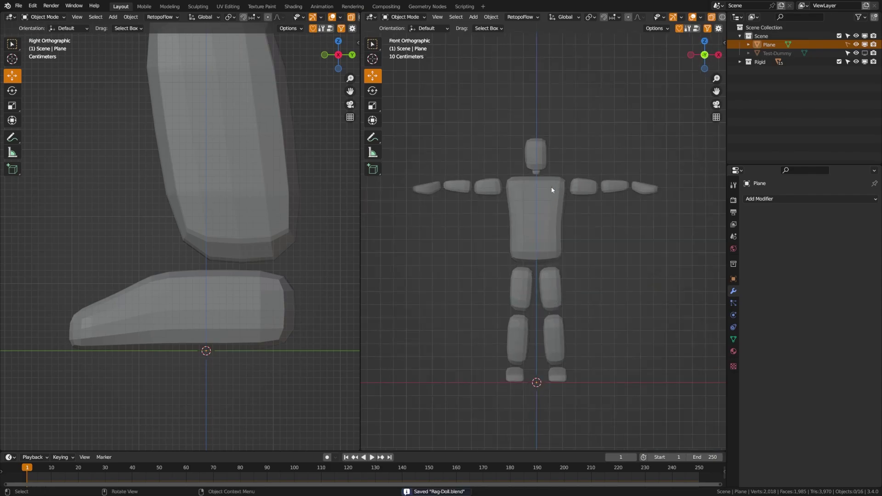
scroll(524, 183, down, 2)
Make all the body-part blocks active rigid bodies and save the file.
key(a)
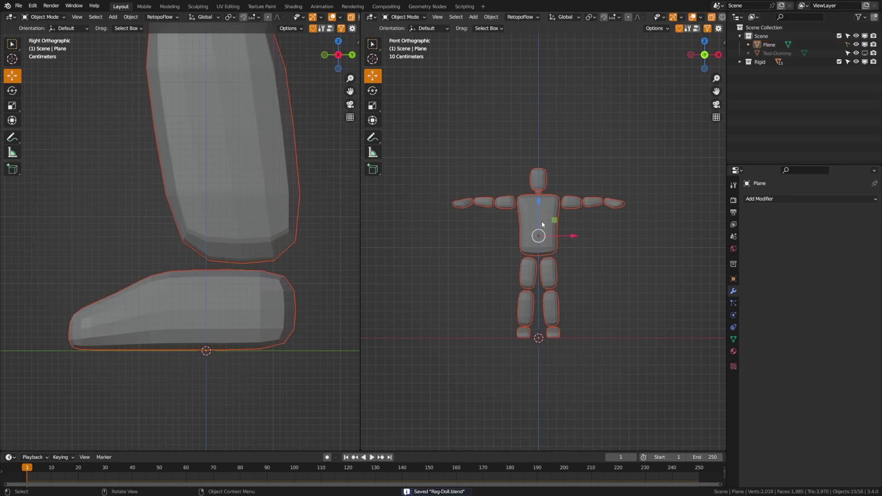
key(F3)
text(add)
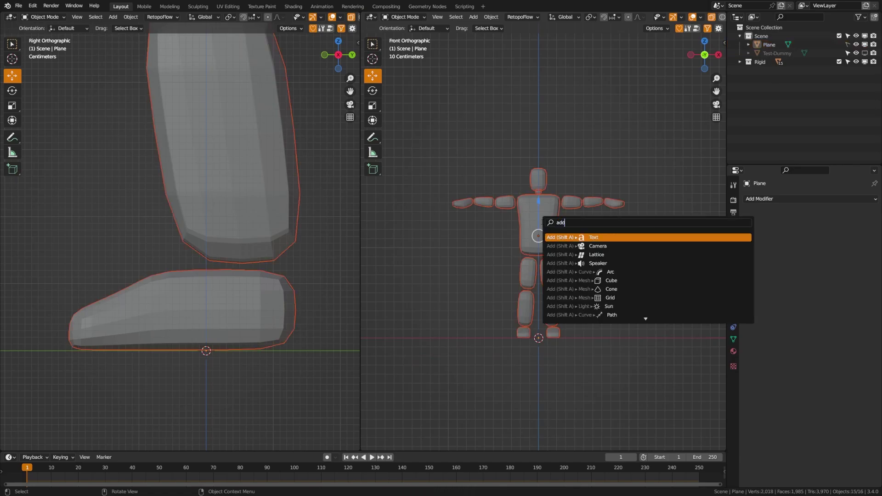
text( act)
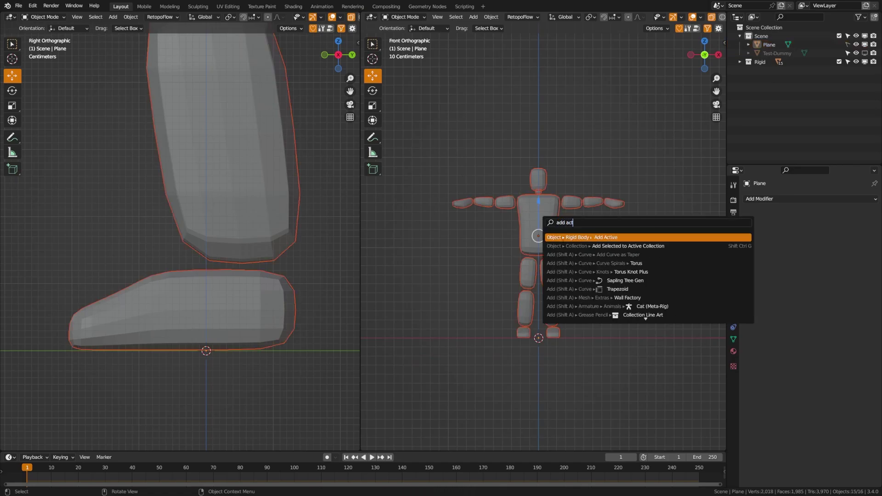
key(Return)
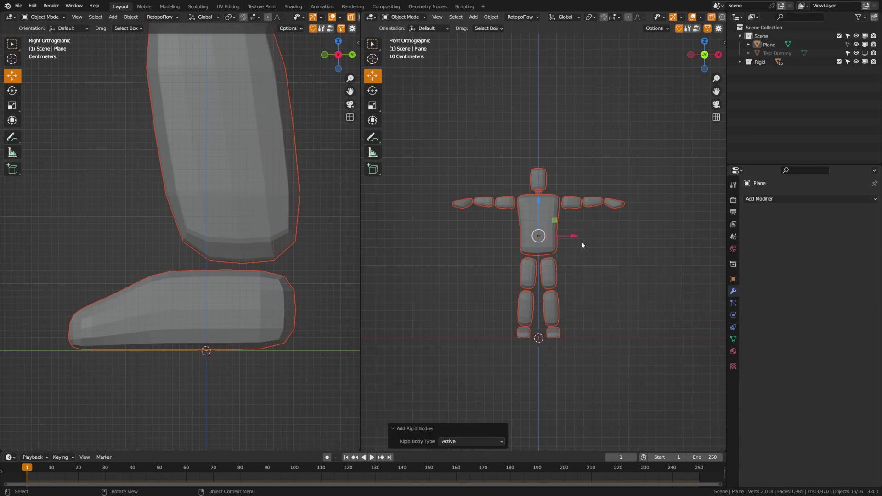
mouse_move(595, 285)
middle_down()
mouse_move(577, 276)
mouse_move(589, 280)
middle_up()
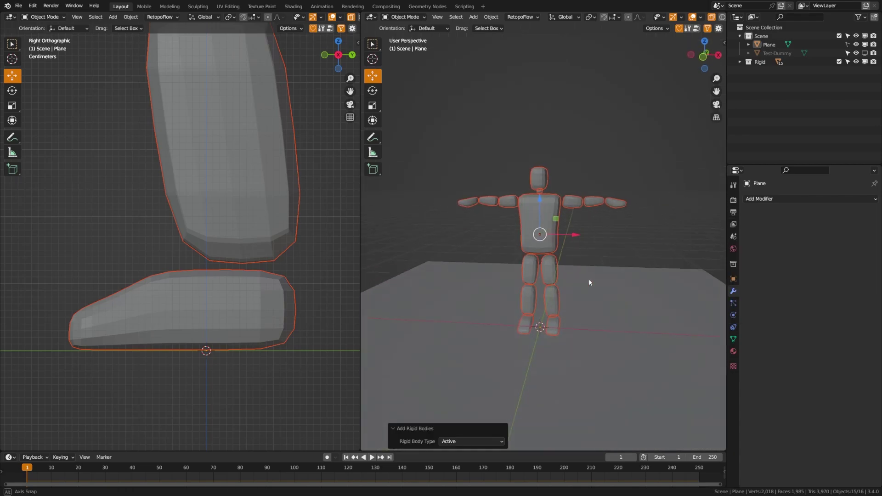
key(alt+a)
key(ctrl+s)
Play the rigid body simulation to watch the blocks fall, and return to the first frame.
click(372, 457)
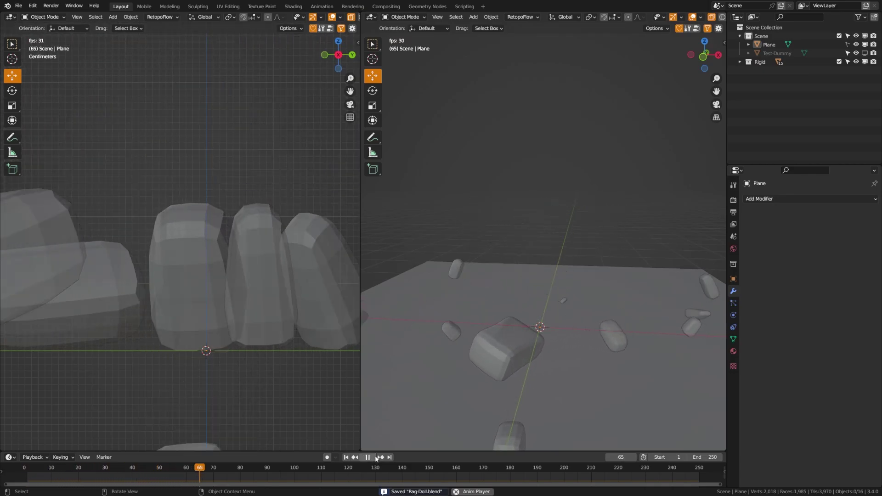
click(367, 458)
click(347, 458)
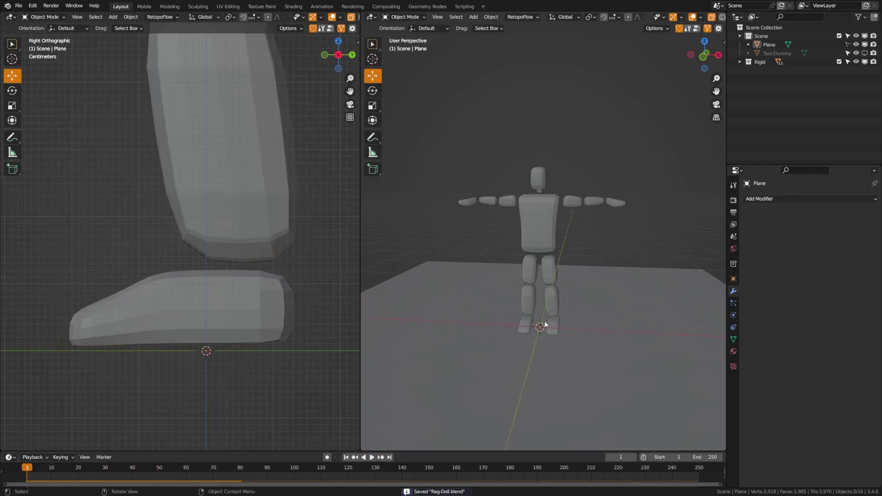
Set the origin of every body-part block to its own geometry and save the file.
key(KP_1)
click(523, 280)
scroll(558, 300, up, 1)
scroll(558, 300, down, 1)
shift+middle_drag(558, 299, 539, 267)
key(a)
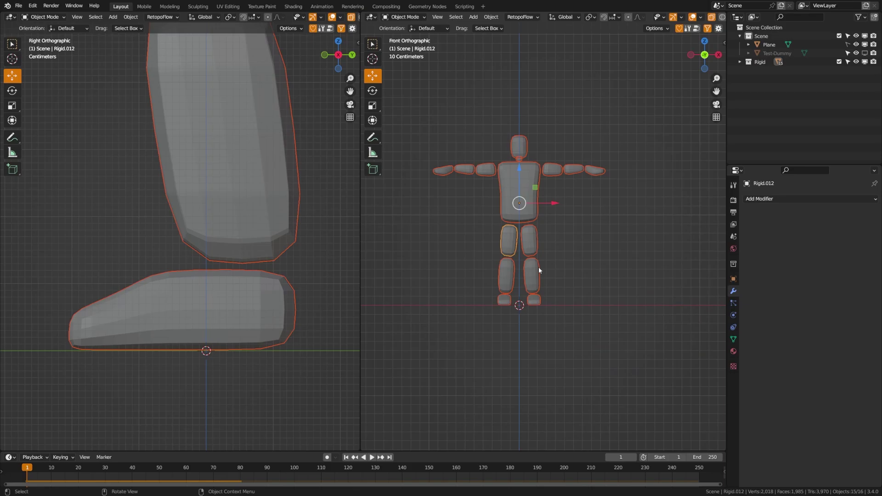
key(F3)
text(origin to)
key(Return)
key(alt+a)
middle_drag(525, 223, 535, 239)
key(ctrl+s)
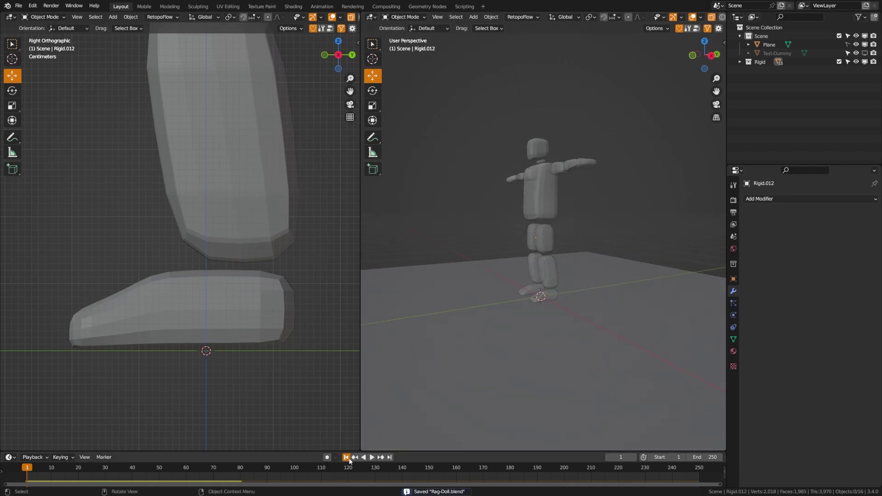
Replay the simulation with the corrected origins from another angle, and rewind to the first frame.
click(372, 458)
middle_drag(452, 326, 537, 315)
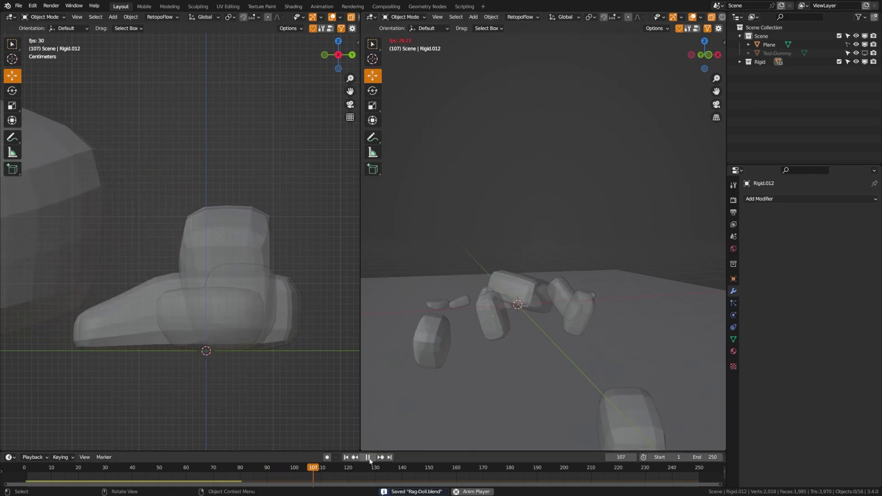
click(369, 459)
key(shift+Left)
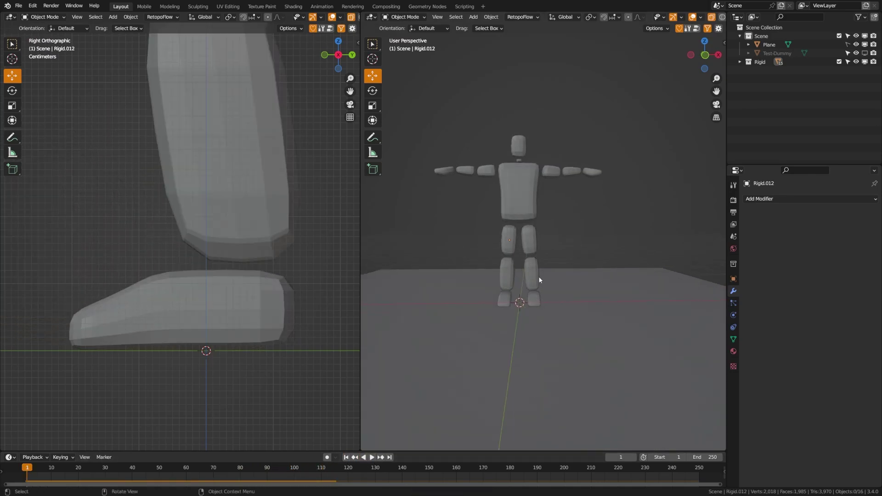
Look through the active block's rigid body, modifier and object constraint settings.
key(KP_1)
scroll(539, 276, up, 3)
shift+middle_drag(481, 146, 517, 324)
middle_drag(560, 268, 539, 262)
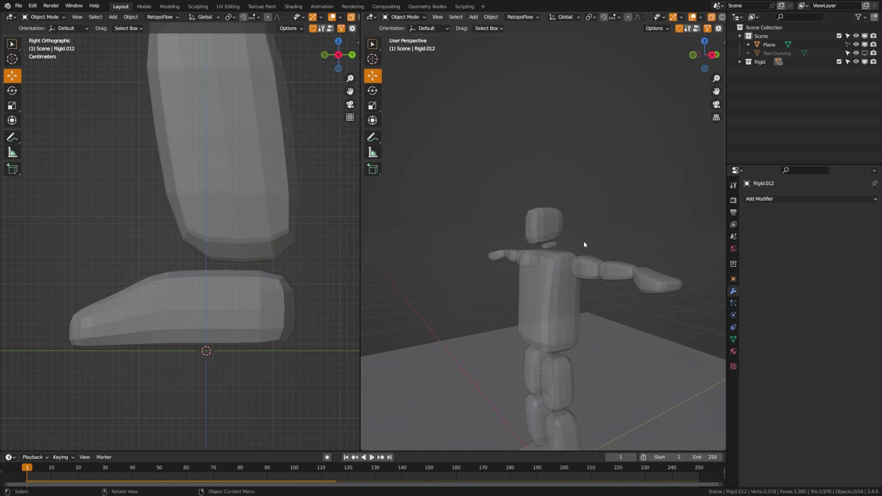
click(734, 316)
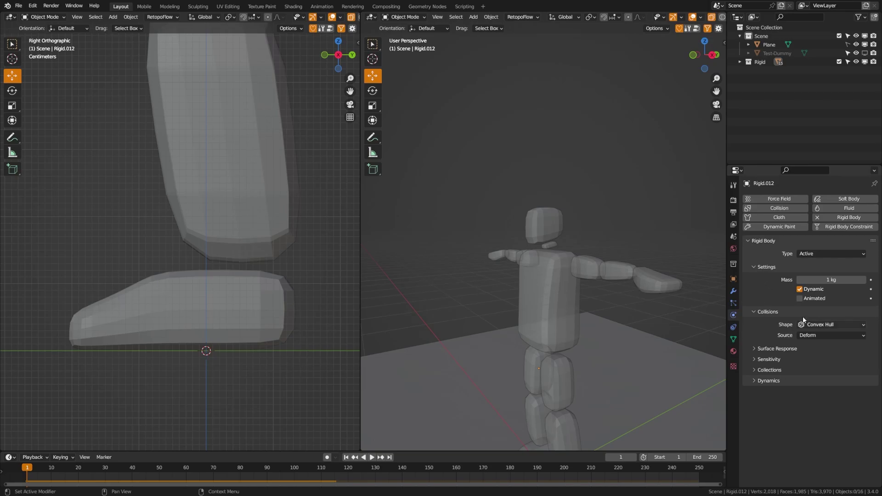
click(734, 291)
click(733, 328)
Connect the head and neck blocks with the rigid body Connect operation.
middle_drag(554, 291, 574, 283)
click(539, 245)
key(KP_1)
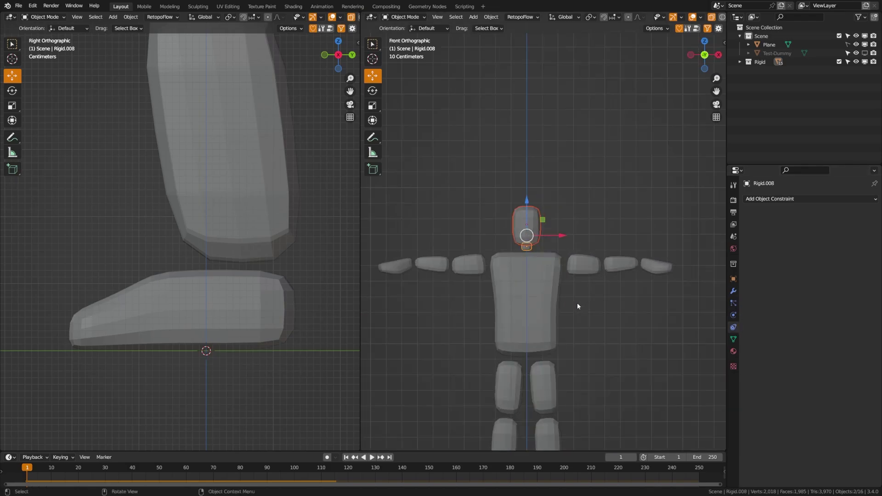
shift+middle_drag(560, 298, 555, 241)
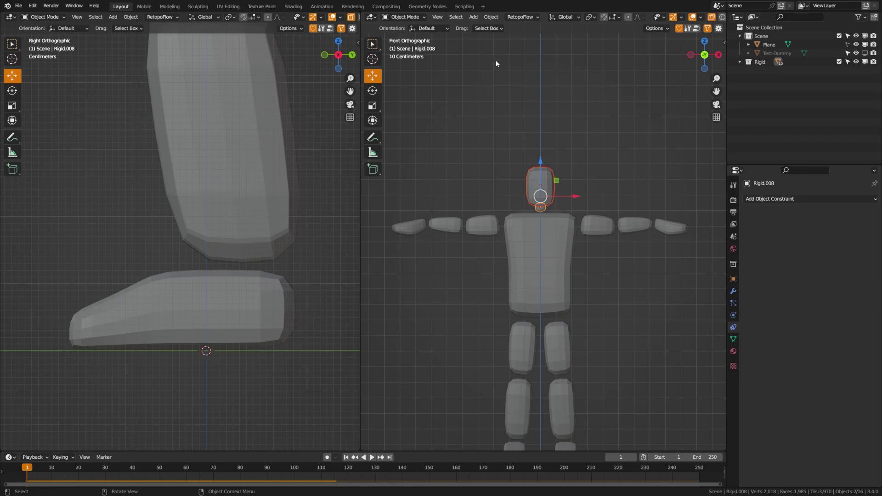
click(491, 17)
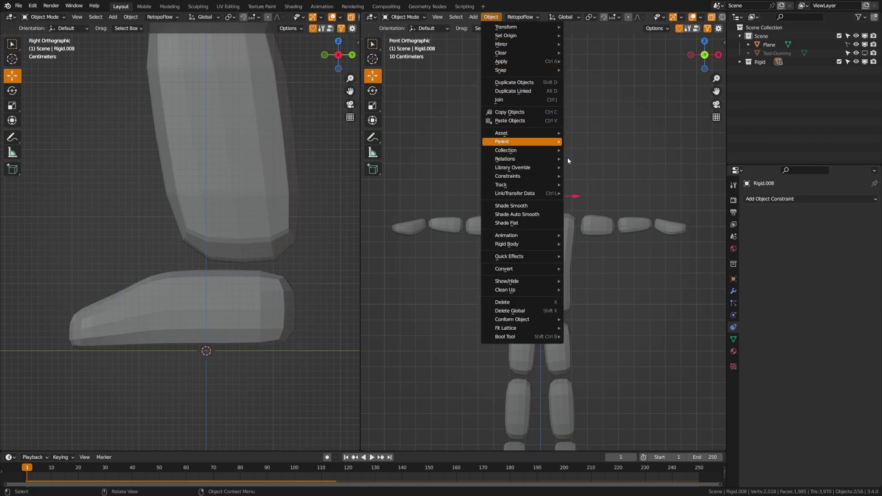
mouse_move(542, 244)
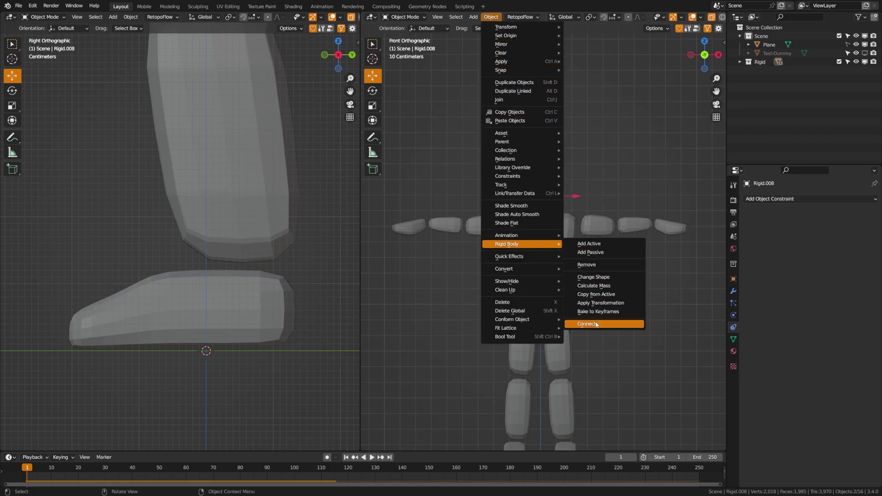
key(Escape)
key(F3)
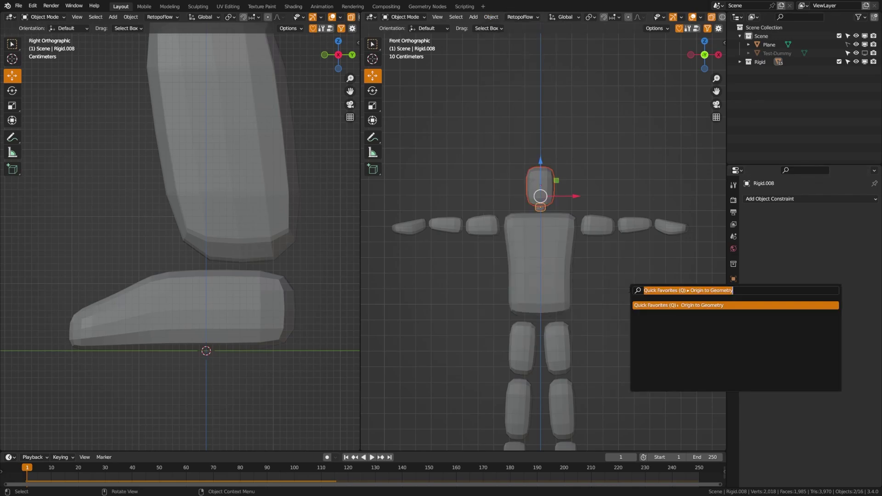
text(connec)
key(Return)
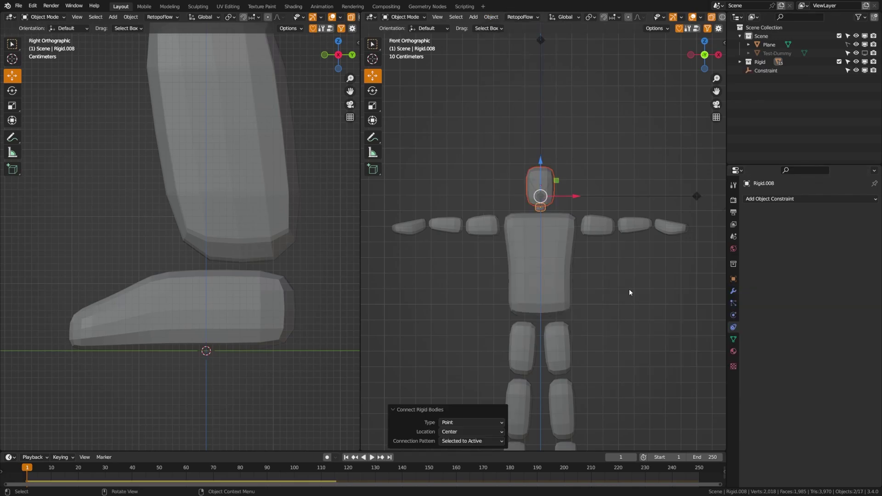
Keep the head-to-neck connection type at Point and select its constraint empty to inspect it.
click(453, 423)
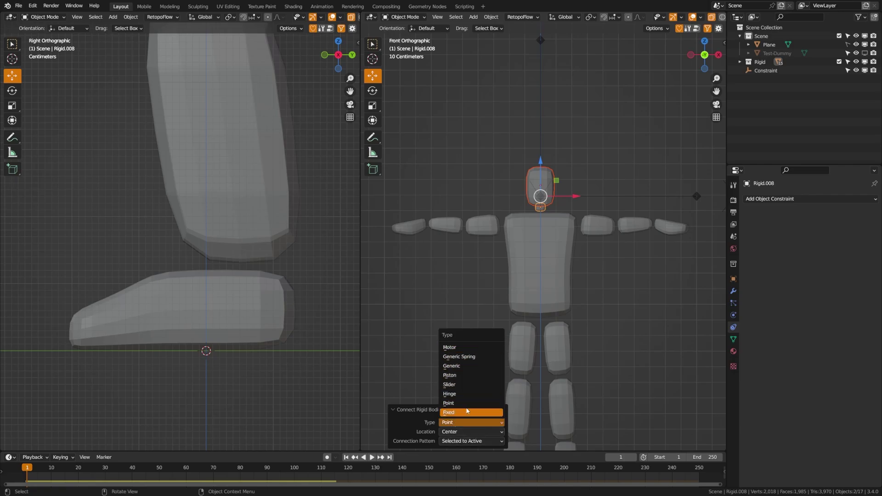
click(465, 404)
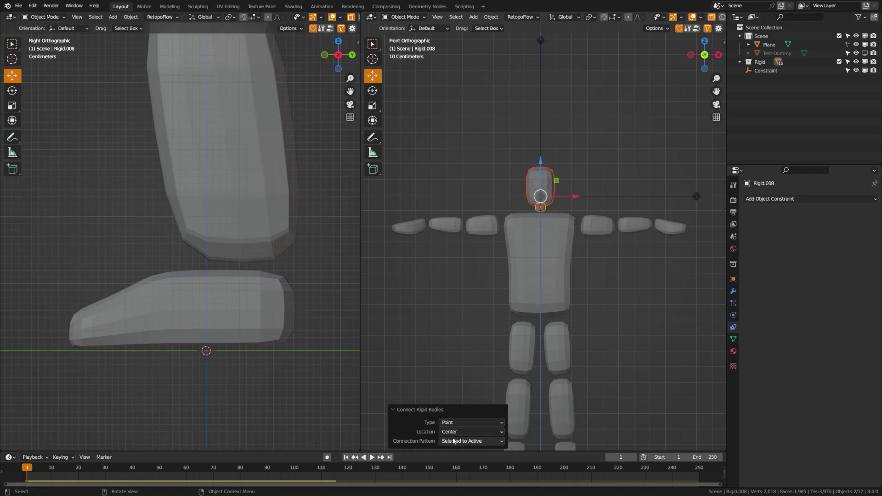
shift+middle_drag(605, 304, 592, 271)
click(587, 251)
scroll(597, 190, down, 3)
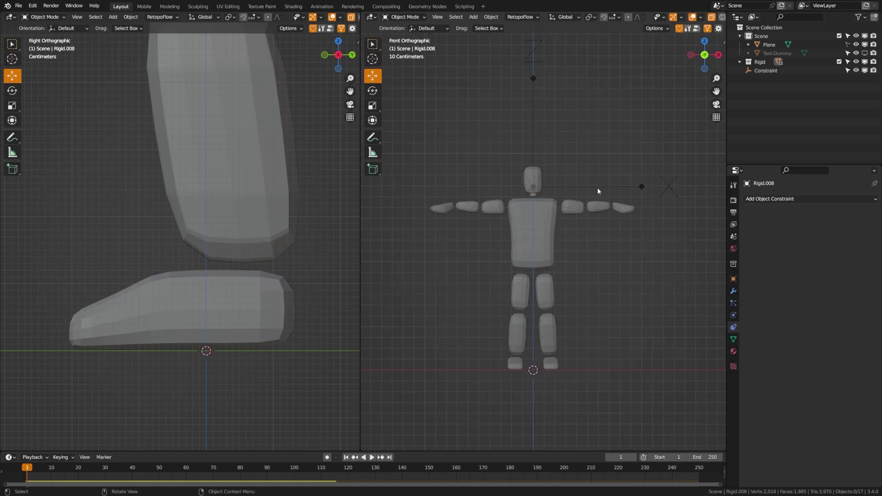
click(541, 122)
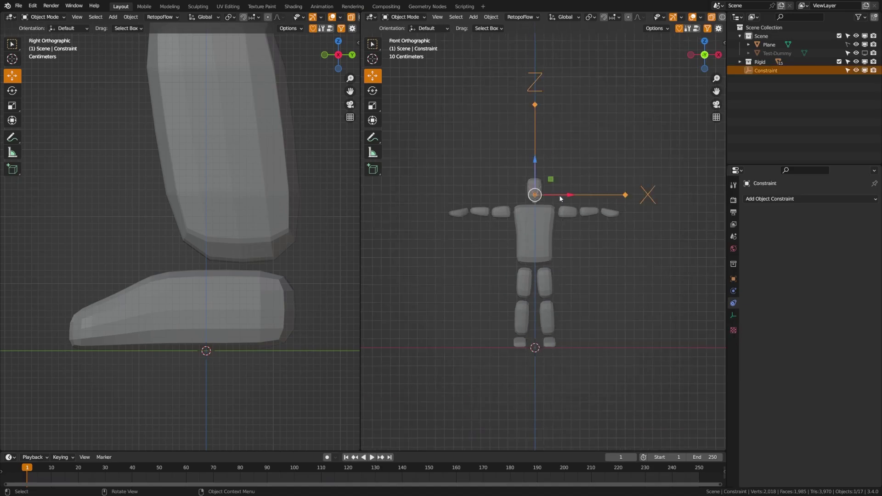
scroll(556, 219, up, 3)
scroll(555, 221, up, 2)
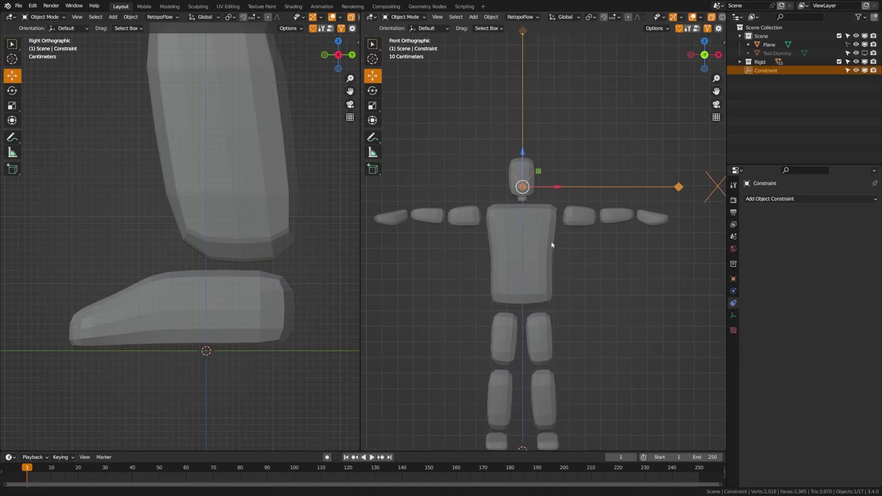
mouse_move(567, 246)
middle_down()
mouse_move(595, 247)
mouse_move(568, 256)
middle_up()
key(KP_1)
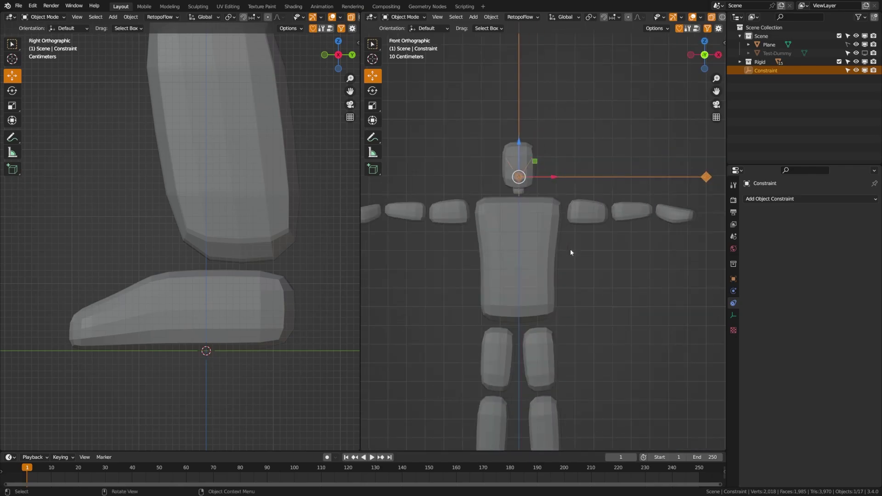
Connect the neck block to the torso block with a Point rigid body constraint.
click(518, 192)
shift+click(529, 231)
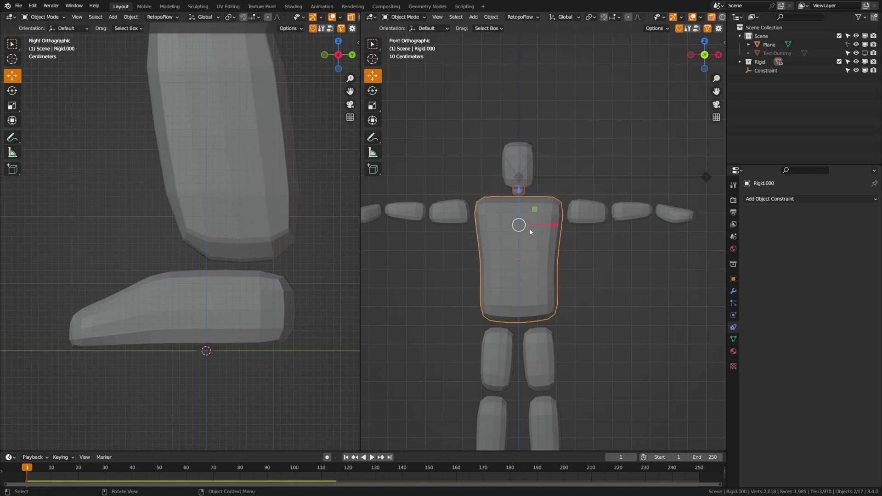
key(F3)
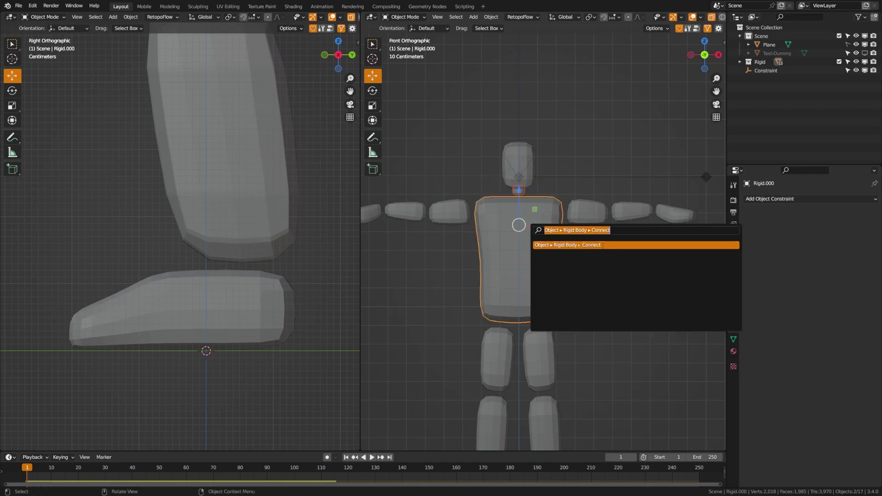
key(Return)
click(592, 257)
scroll(567, 274, down, 2)
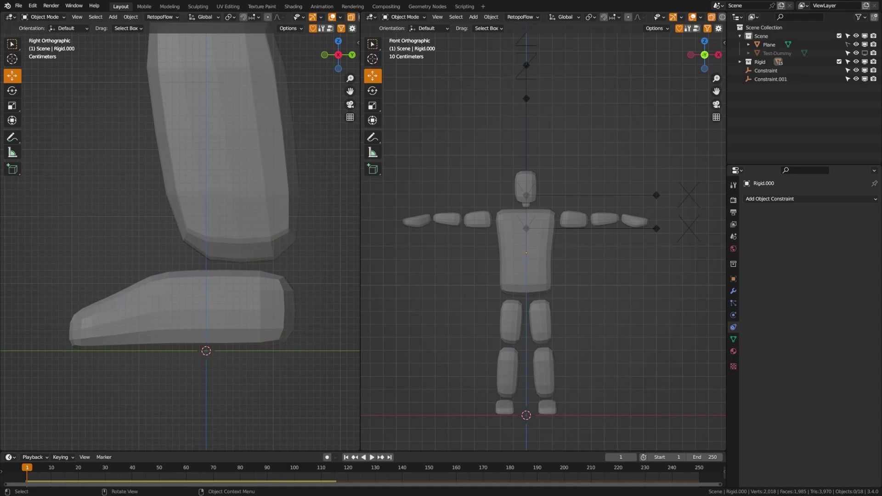
Connect the torso to the upper-arm block on the +X side with a rigid body constraint.
scroll(543, 236, up, 2)
click(553, 243)
shift+click(604, 211)
key(F3)
key(Return)
Connect the +X side upper arm to its forearm, and the forearm to its hand, with rigid body constraints.
click(604, 211)
shift+click(644, 218)
key(F3)
key(Return)
click(644, 218)
shift+click(671, 218)
key(F3)
key(Return)
Connect the torso, upper arm, forearm and hand on the -X side in sequence with rigid body constraints, and save the file.
click(497, 217)
shift+click(459, 216)
key(F3)
key(Return)
click(455, 216)
shift+click(413, 217)
click(505, 217)
shift+click(476, 218)
key(F3)
key(Return)
key(ctrl+s)
Connect the torso, thigh, shin and foot blocks on the -X side in sequence with rigid body constraints.
shift+middle_drag(534, 291, 423, 221)
click(498, 226)
shift+click(492, 290)
key(F3)
key(Return)
shift+middle_drag(460, 367, 469, 300)
click(490, 307)
shift+click(496, 349)
key(F3)
key(Return)
Connect the torso, thigh, shin and foot blocks on the +X side in sequence with rigid body constraints, and save the file.
click(528, 168)
shift+click(540, 215)
shift+click(543, 301)
key(F3)
key(Return)
click(554, 311)
shift+click(557, 347)
key(F3)
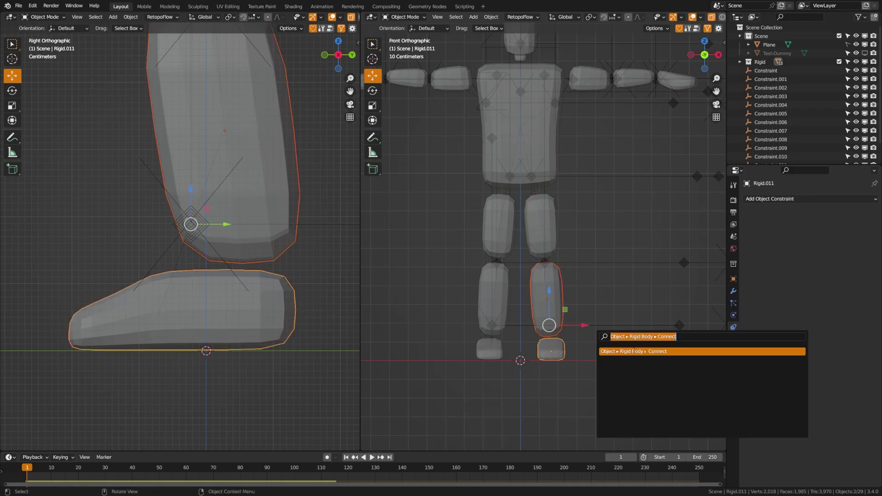
key(Return)
key(ctrl+s)
Play the simulation to watch the connected rag-doll collapse, and return to the first frame.
click(583, 294)
scroll(577, 225, down, 3)
click(372, 458)
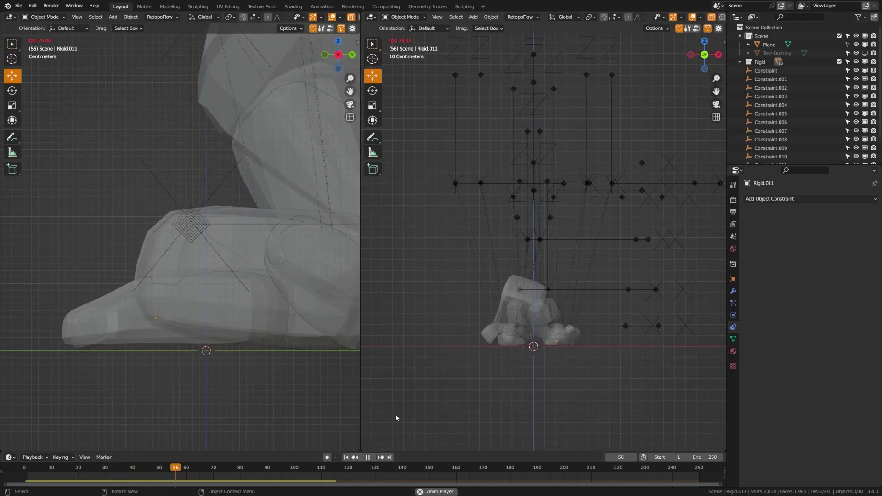
click(347, 457)
shift+middle_drag(605, 267, 576, 286)
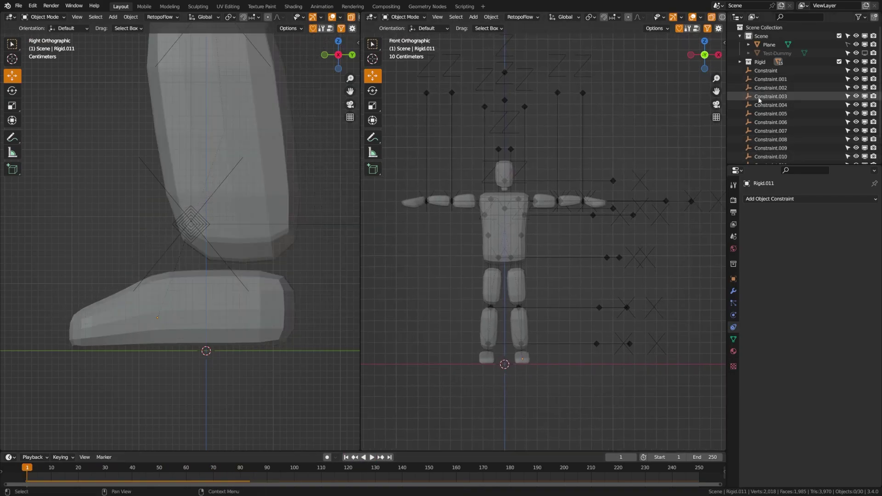
Move all the constraint empties into a new collection named Constraints, and toggle that collection off and on.
scroll(749, 120, down, 3)
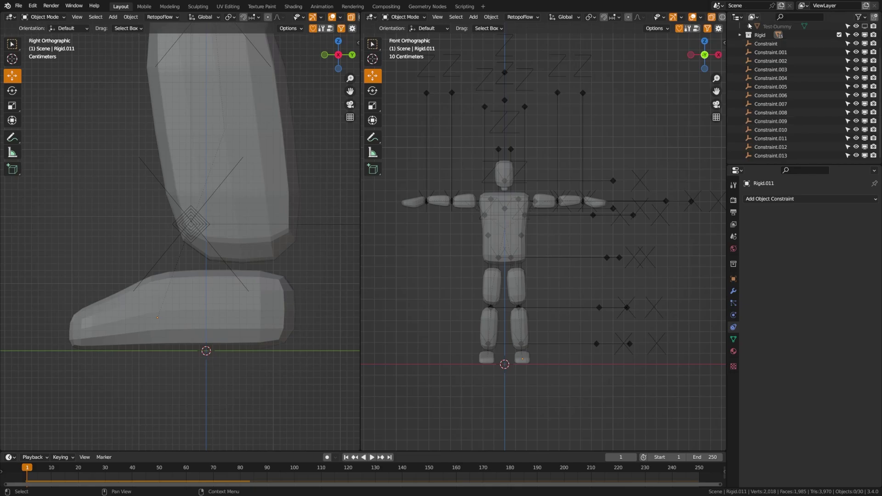
click(765, 44)
shift+click(769, 156)
key(m)
click(531, 258)
text(Constrain)
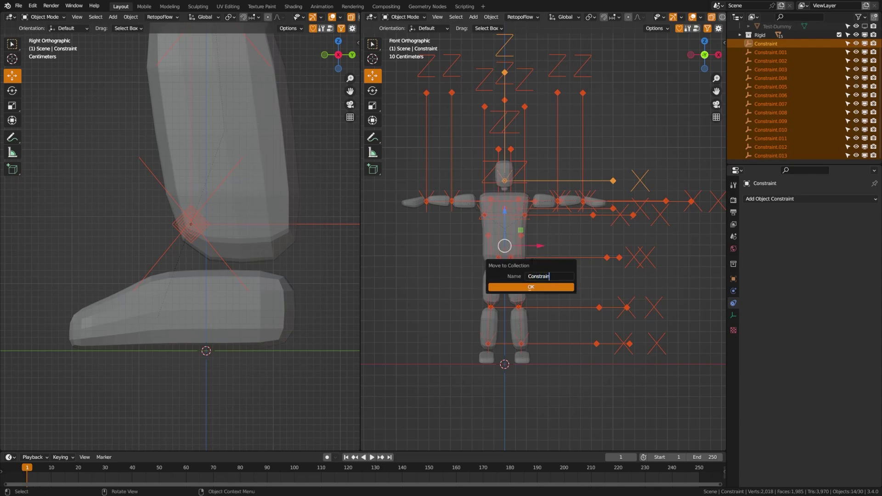
key(Return)
click(532, 288)
click(740, 46)
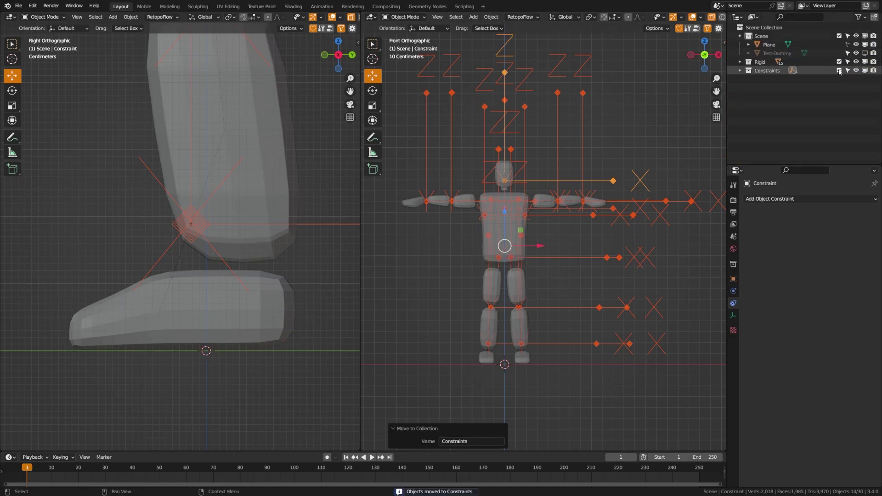
click(840, 70)
click(840, 71)
Turn off Disable Collisions on all the selected constraints at once, and check the setting on another constraint.
click(740, 70)
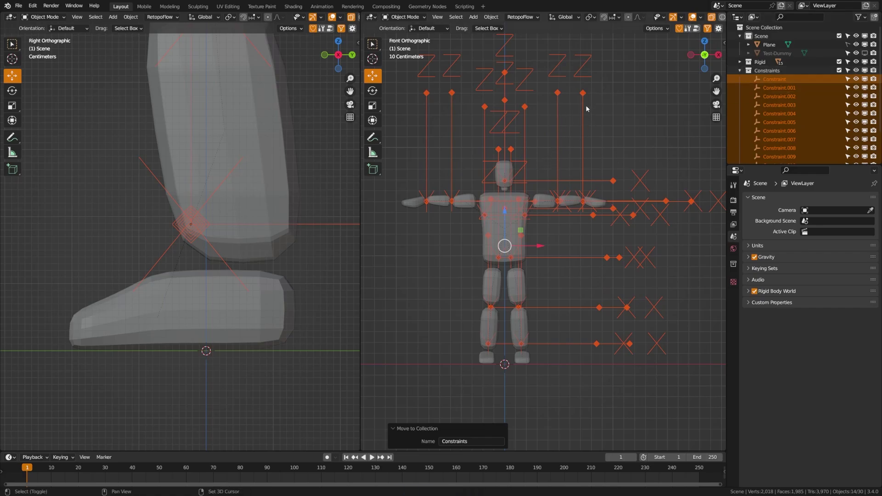
click(583, 94)
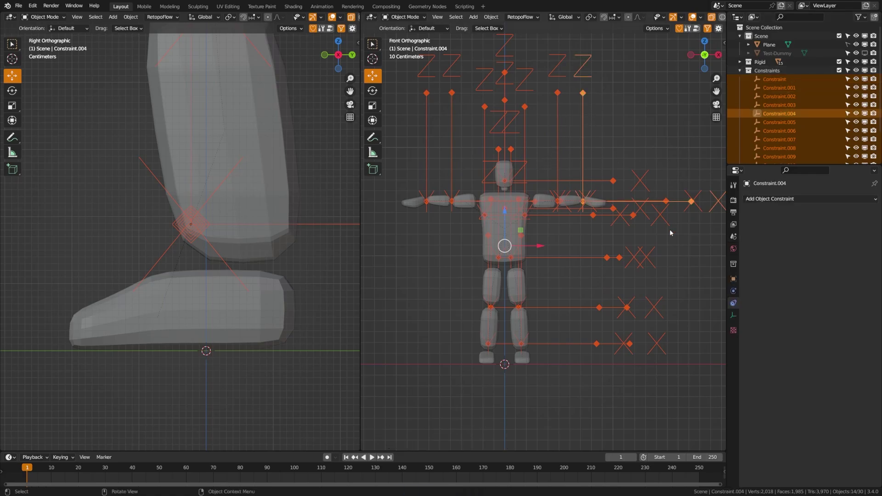
click(734, 292)
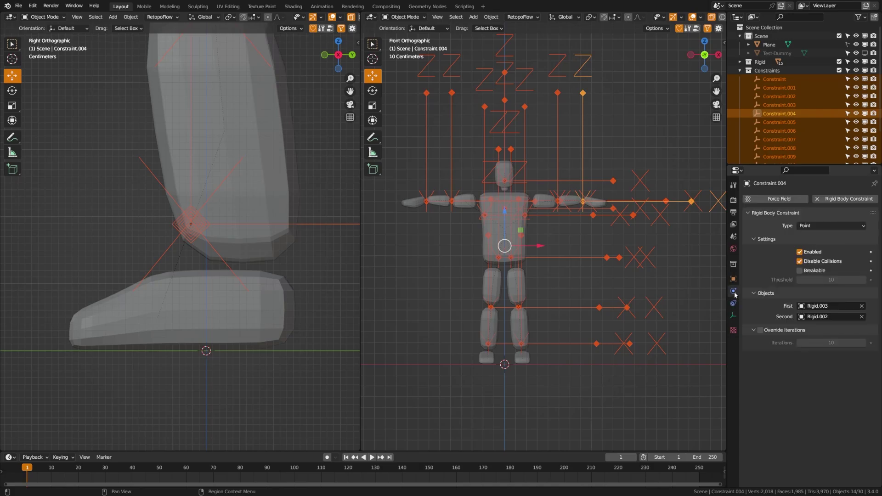
click(800, 262)
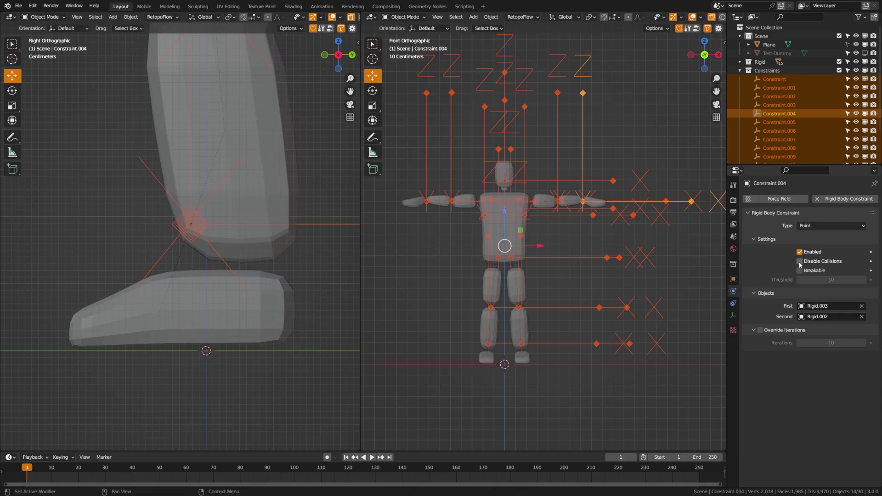
click(558, 142)
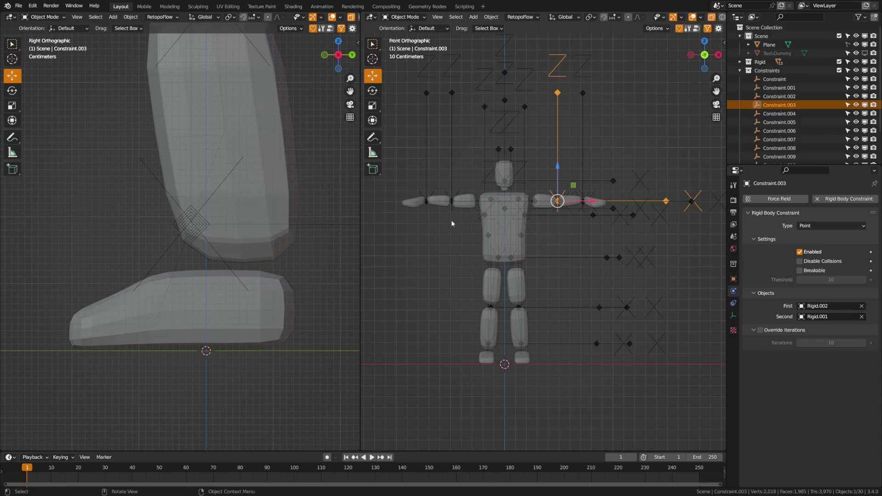
Collapse the Constraints collection, deselect everything, save the file and replay the simulation.
click(740, 70)
key(alt+a)
key(ctrl+s)
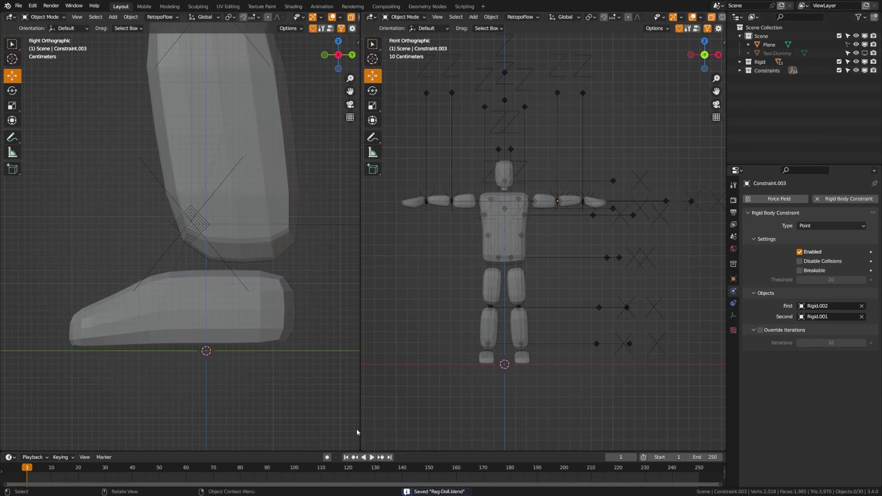
click(373, 457)
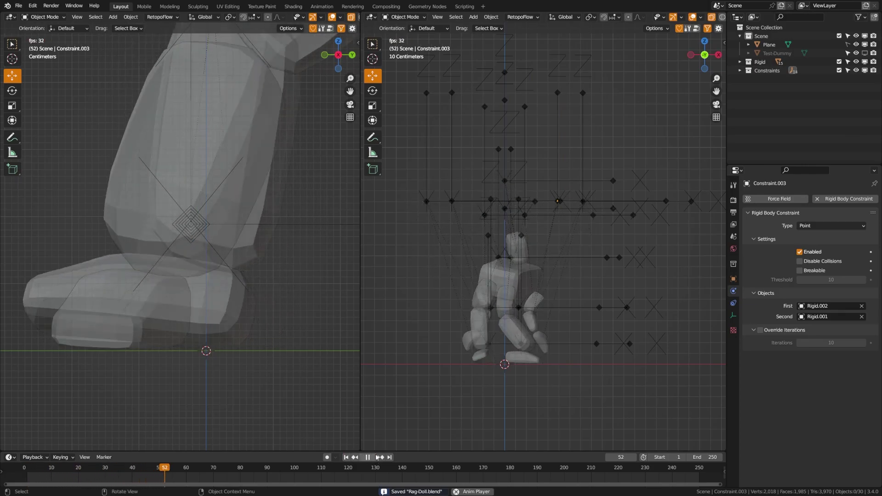
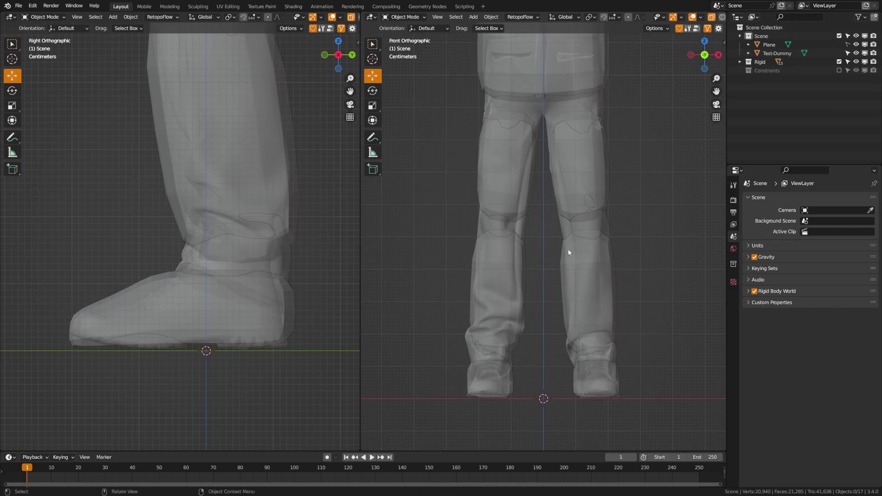
Add a single-bone armature at the world origin and enter its Edit Mode.
mouse_move(534, 263)
shift+middle_down()
mouse_move(511, 277)
mouse_move(526, 272)
shift+middle_up()
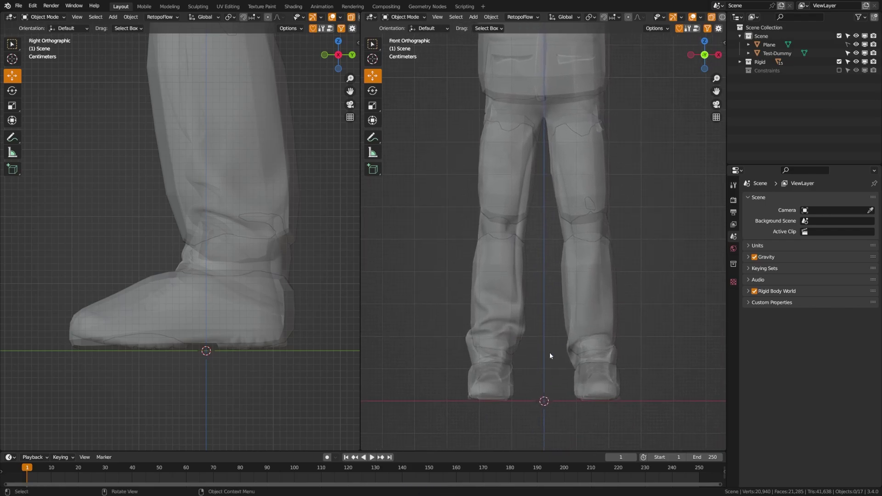
scroll(550, 352, down, 3)
key(shift+a)
mouse_move(538, 322)
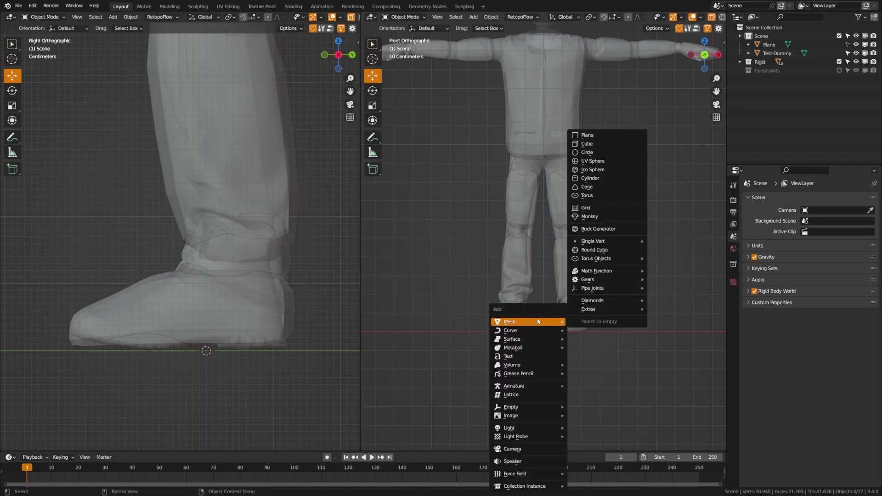
mouse_move(543, 387)
click(593, 386)
key(ctrl+Tab)
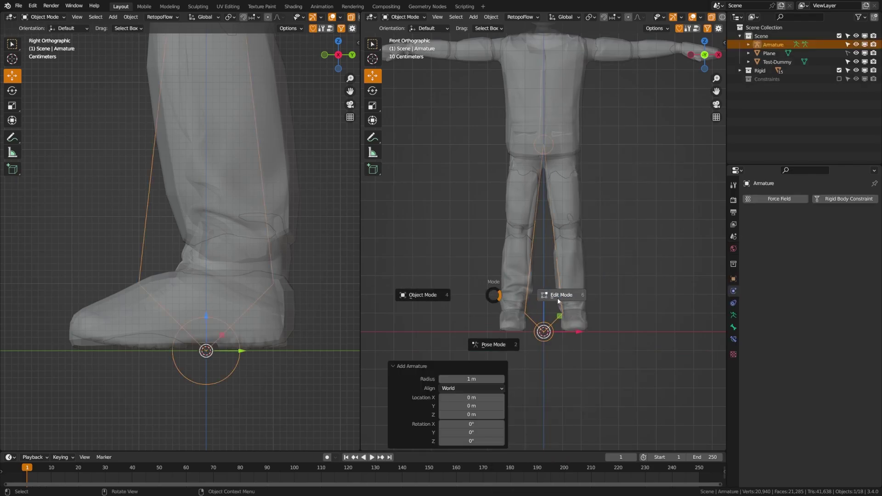
click(558, 297)
shift+middle_drag(555, 265, 524, 295)
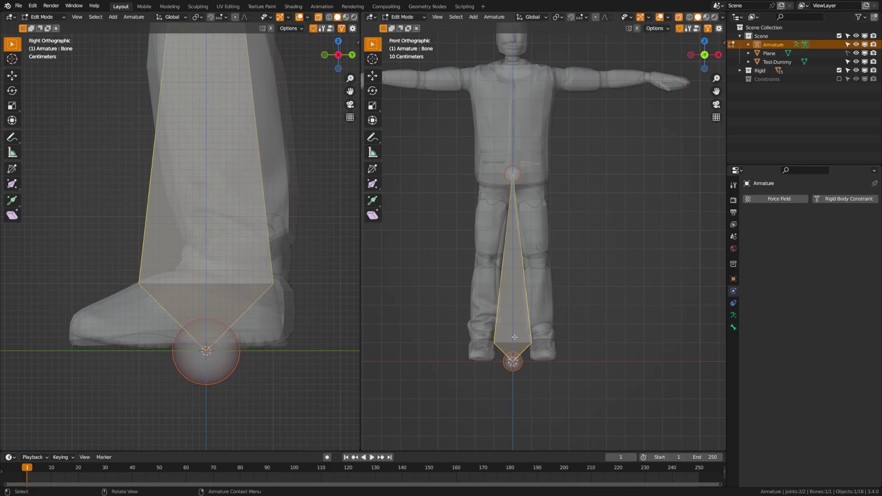
Reposition both ends of the bone so that it runs from the left hip to the left knee.
key(g)
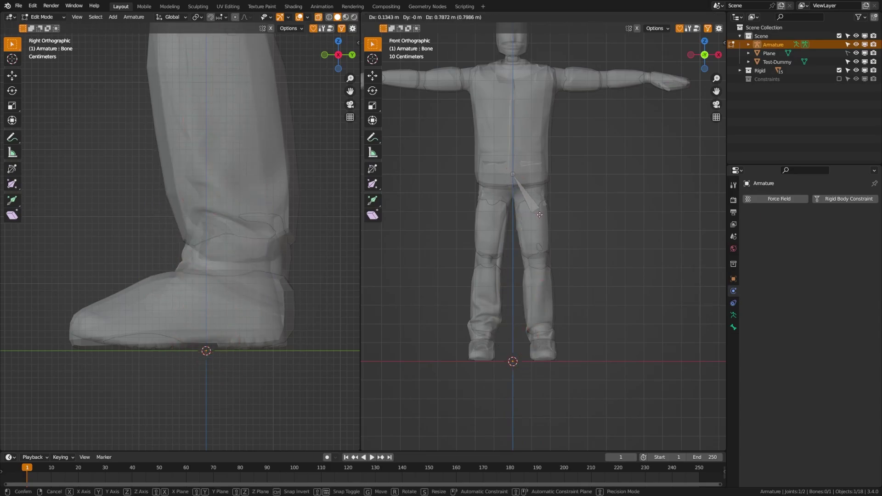
click(532, 200)
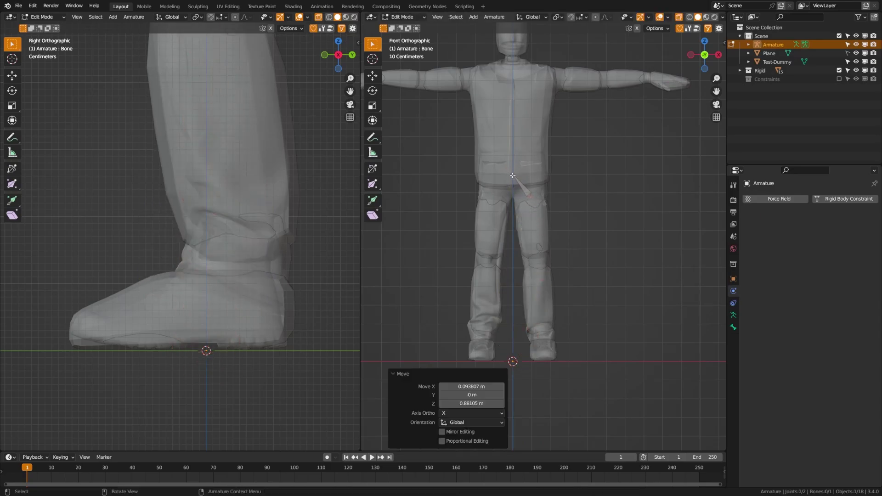
key(g)
click(537, 259)
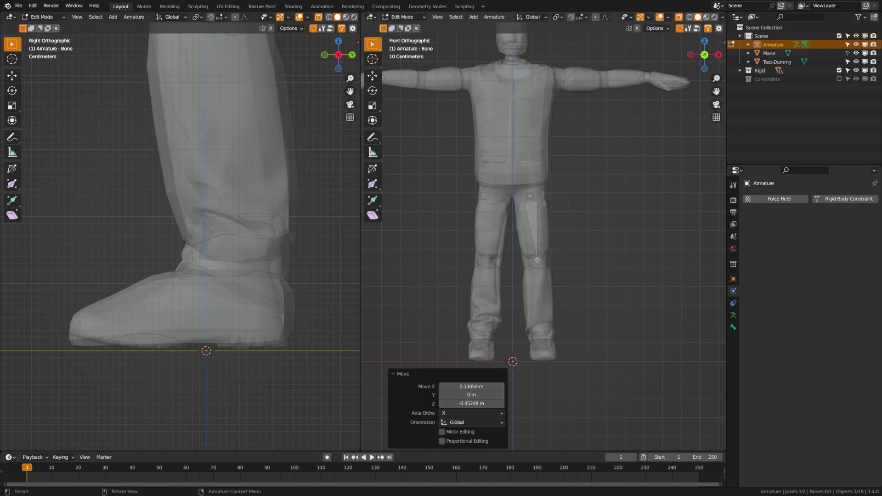
Duplicate the left thigh bone and place the copy along the left shin.
scroll(545, 268, up, 4)
scroll(270, 164, down, 5)
shift+middle_drag(270, 163, 255, 275)
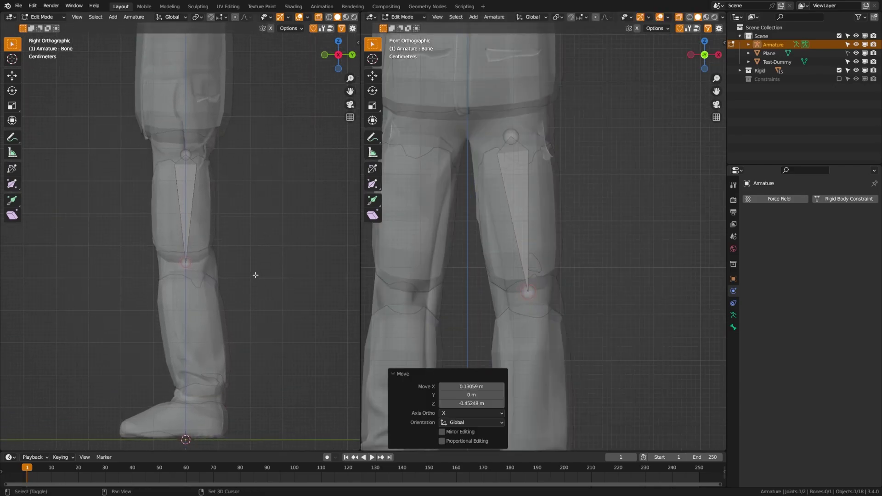
scroll(469, 279, down, 1)
shift+middle_drag(468, 280, 466, 209)
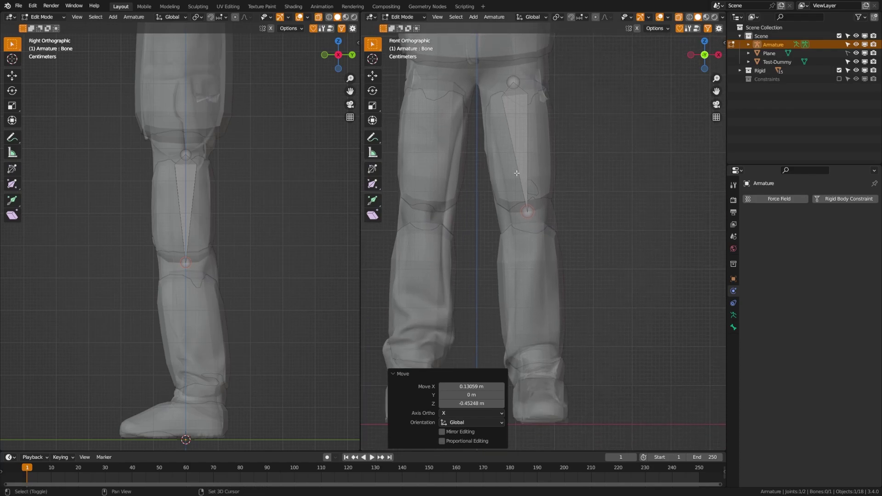
click(524, 143)
key(shift+d)
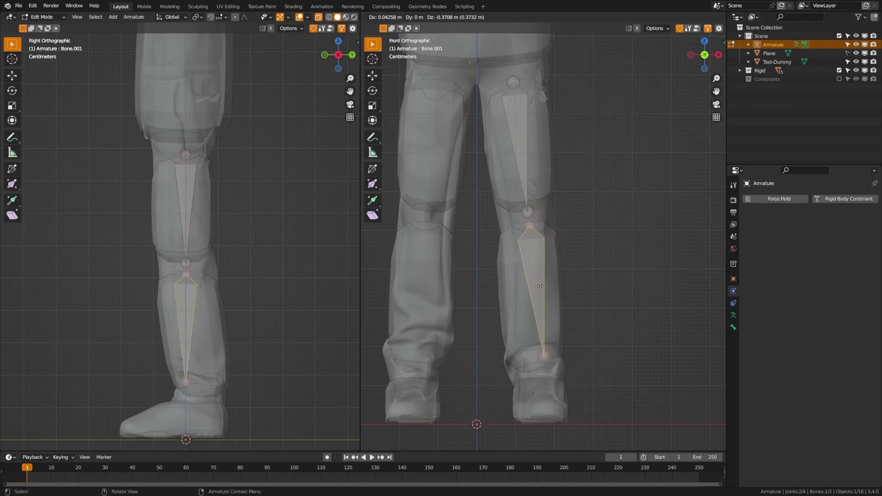
click(539, 284)
Fit the shin bone's lower end to the ankle in both the front and side views.
shift+middle_drag(542, 349, 547, 303)
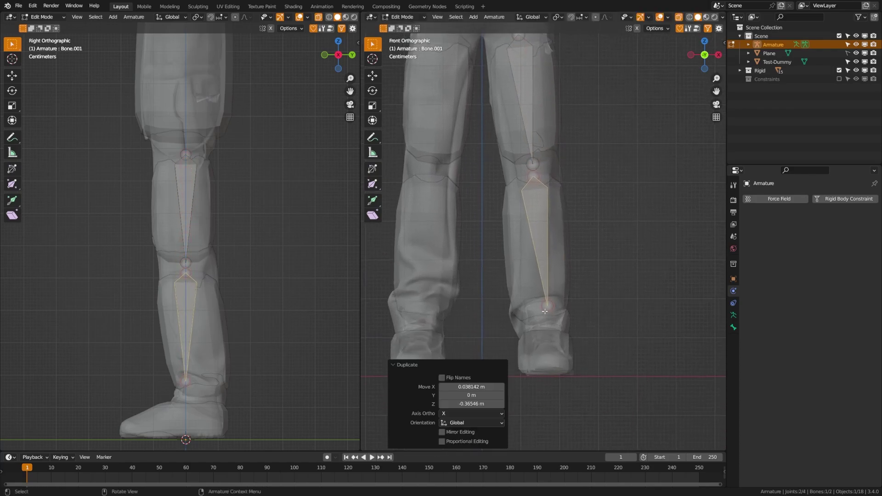
click(545, 311)
key(g)
click(558, 324)
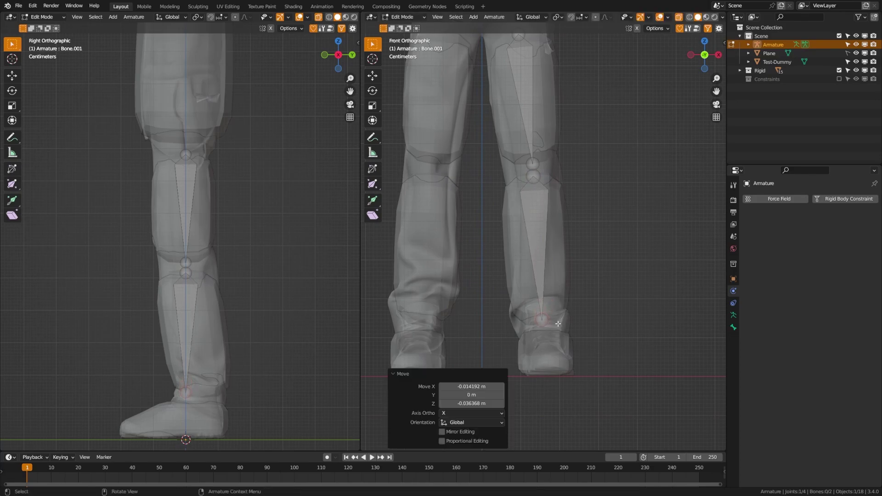
key(g)
click(207, 394)
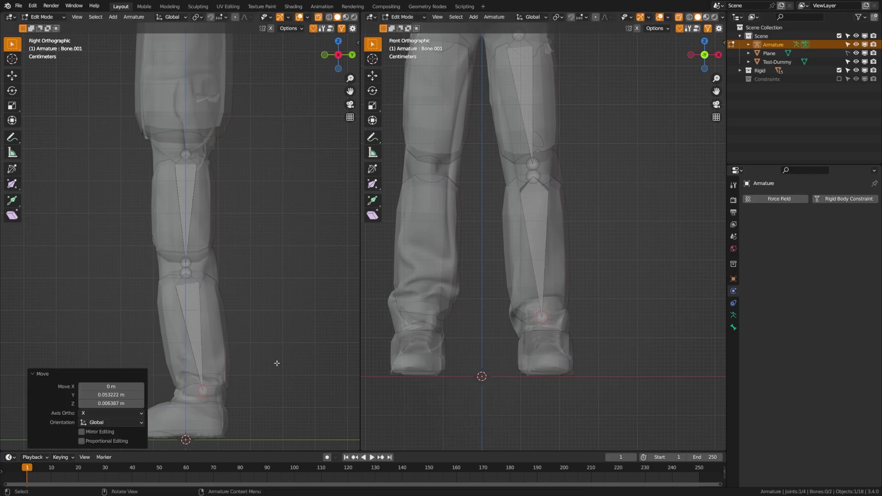
Try to make the left foot bone by duplicating the shin bone and moving its ends to the heel and toe.
shift+middle_drag(213, 325, 235, 238)
click(223, 238)
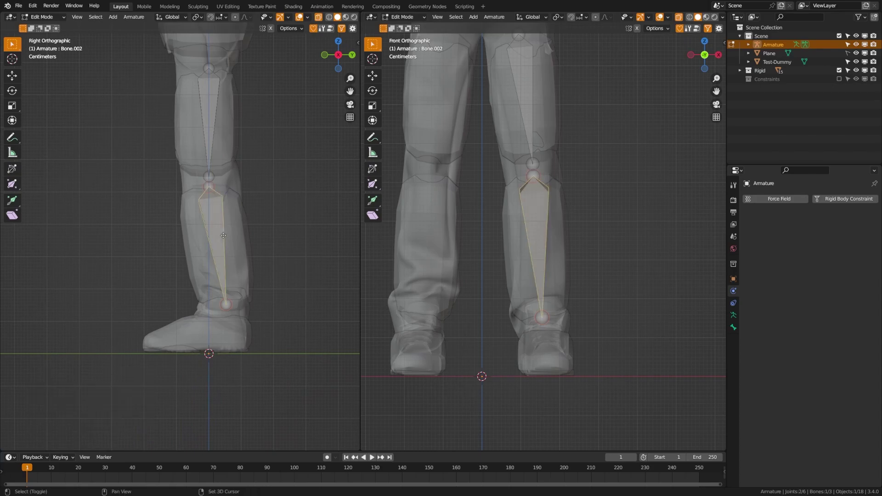
key(shift+d)
click(173, 316)
click(165, 269)
key(g)
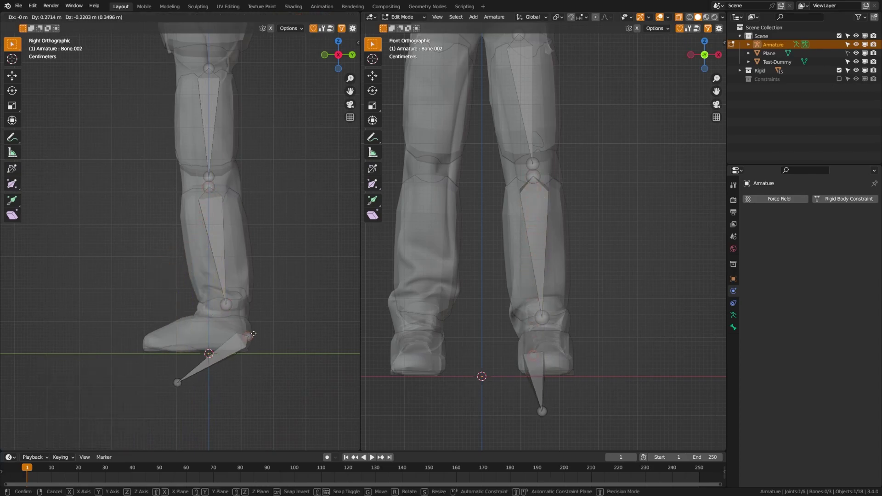
click(257, 335)
key(g)
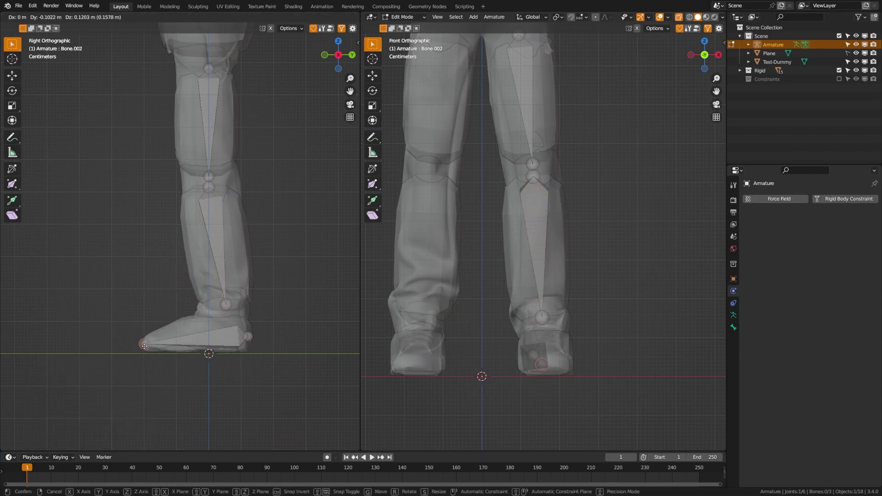
click(151, 348)
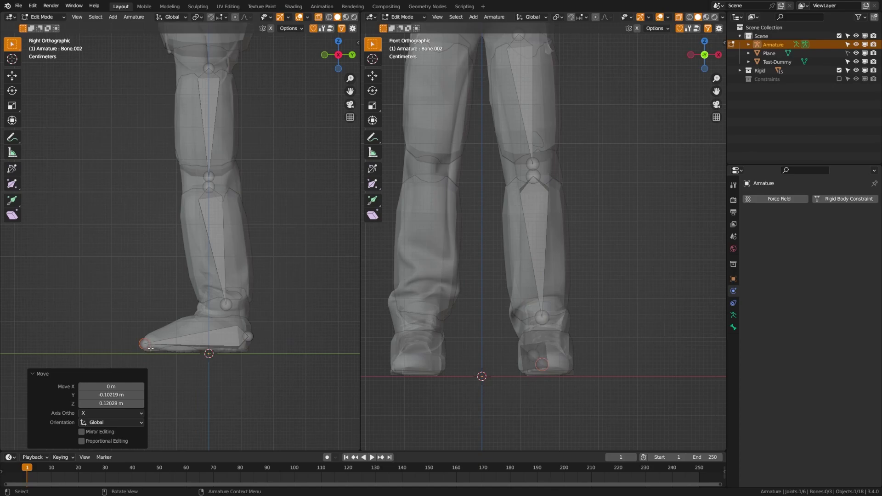
Add a new bone to the armature and rotate it 90° about the global X axis.
key(alt+a)
key(shift+a)
click(533, 360)
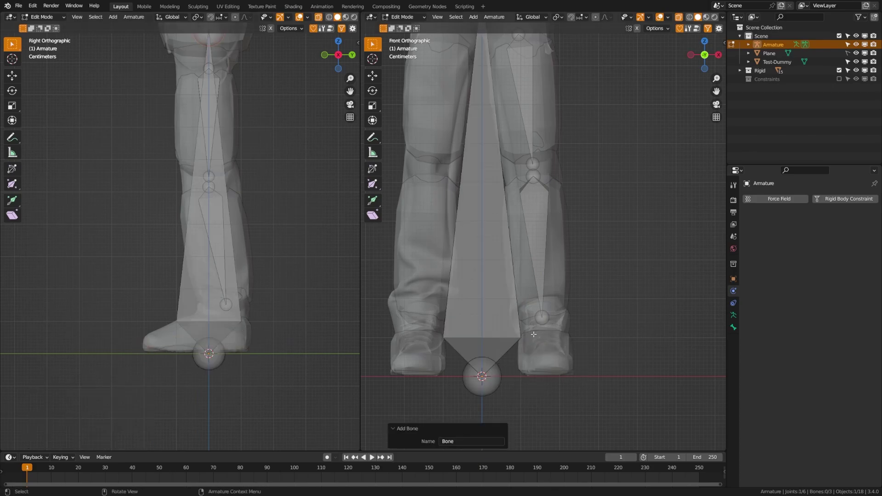
click(517, 331)
key(r)
key(x)
key(9)
key(0)
key(Return)
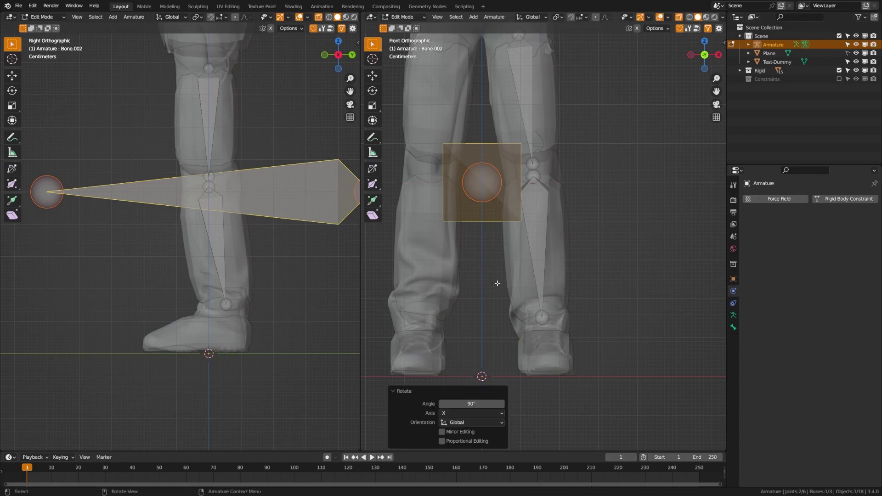
Move the new bone onto the left foot and fit its ends to the toe and heel.
key(g)
click(591, 340)
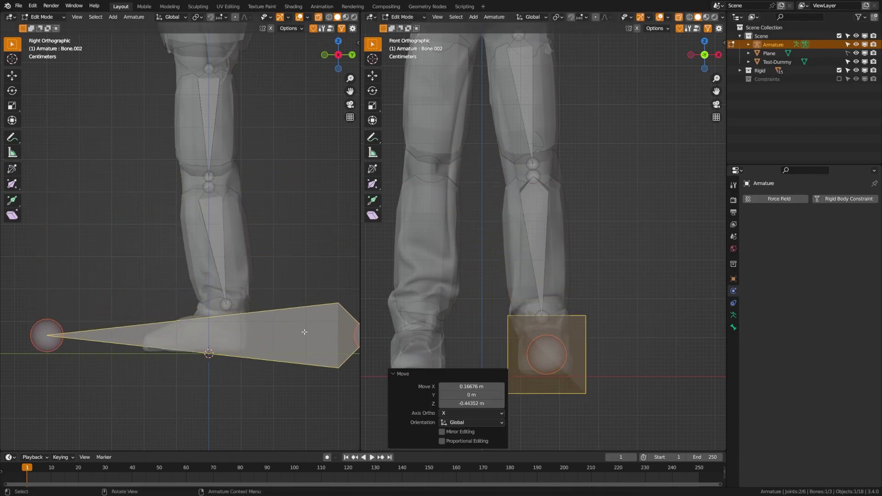
click(48, 340)
key(g)
click(149, 347)
shift+middle_drag(340, 349, 269, 342)
drag(304, 341, 185, 340)
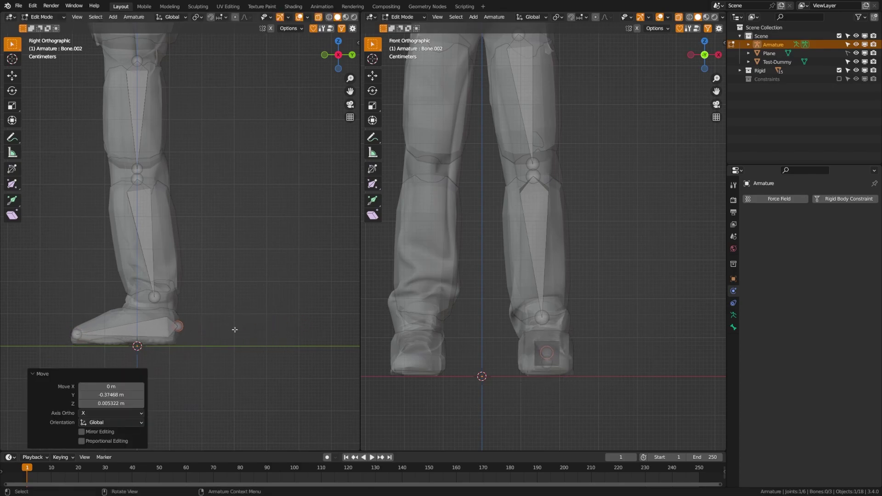
Append the suffix .l to the names of the left thigh and shin bones.
scroll(572, 295, down, 5)
shift+middle_drag(558, 238, 561, 338)
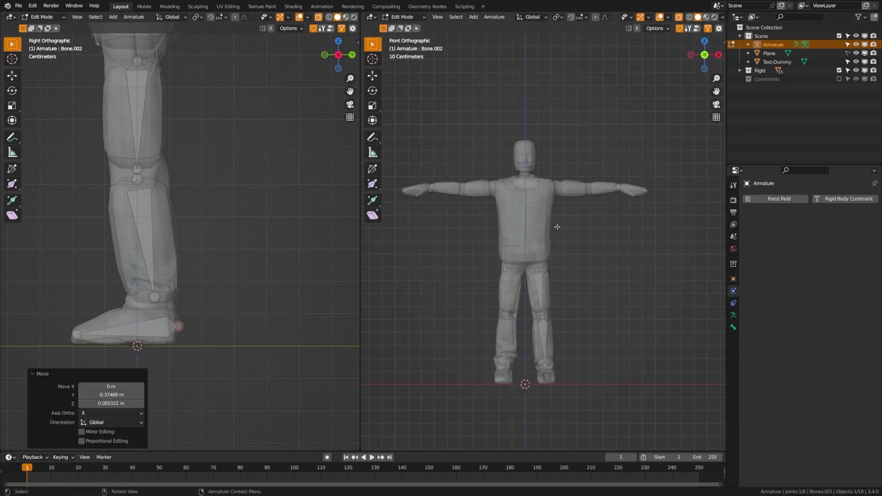
shift+scroll(558, 226, down, 2)
scroll(521, 309, up, 3)
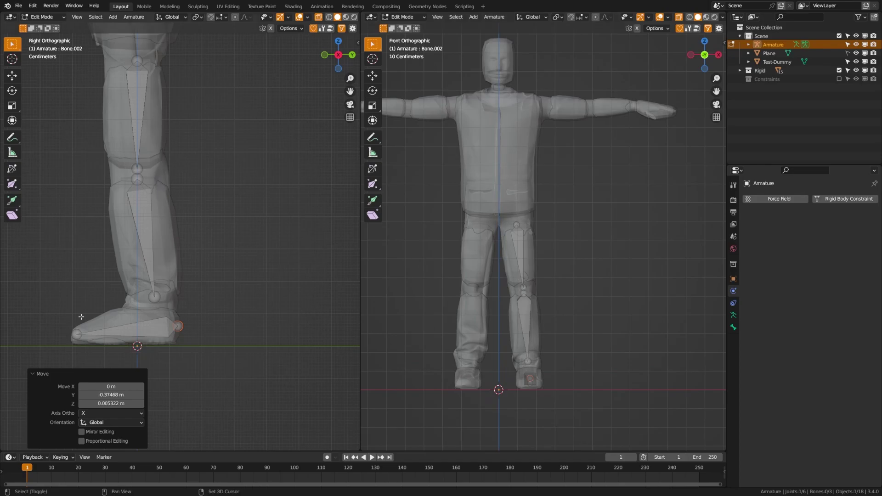
shift+middle_drag(519, 247, 517, 249)
click(515, 249)
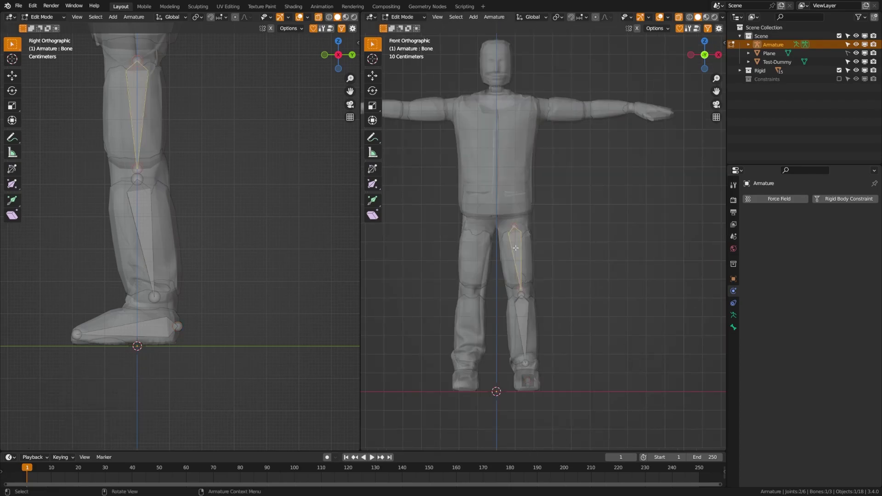
key(F2)
key(End)
text(.l)
key(Return)
click(521, 319)
key(F2)
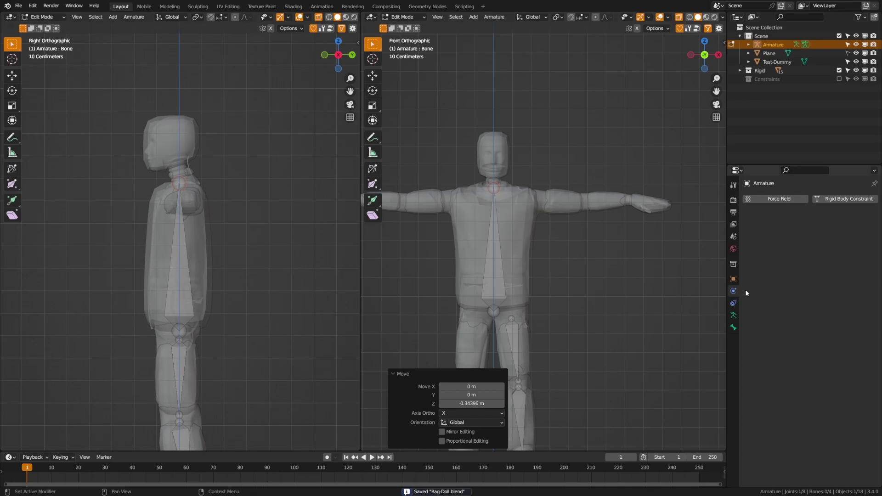
Add another bone, rotate it 90° and fit its ends to the left upper arm.
key(shift+a)
text(r90)
key(Return)
key(g)
scroll(473, 250, up, 4)
key(g)
middle_drag(469, 244, 484, 311)
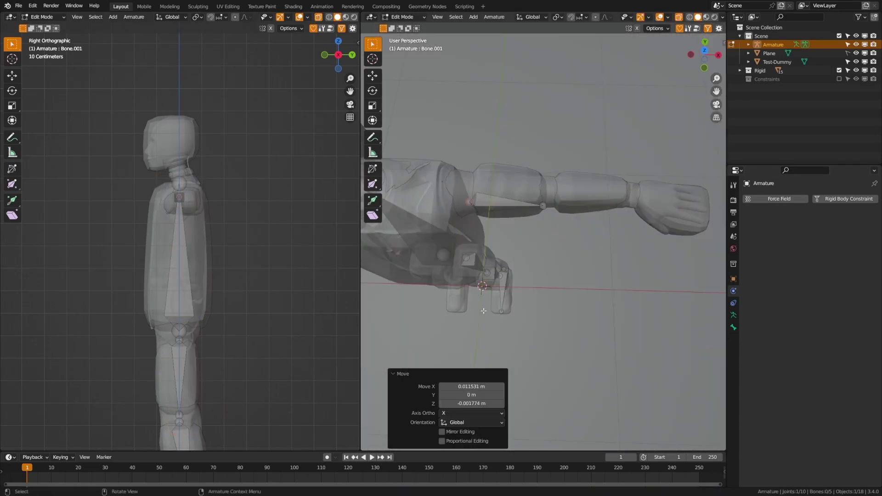
key(KP_1)
Duplicate the upper arm bone twice and fit the copies to the left forearm and hand.
key(shift+d)
key(g)
key(shift+d)
key(g)
Move the upper arm and forearm joints along Y to center them inside the arm.
key(KP_7)
drag(399, 276, 593, 340)
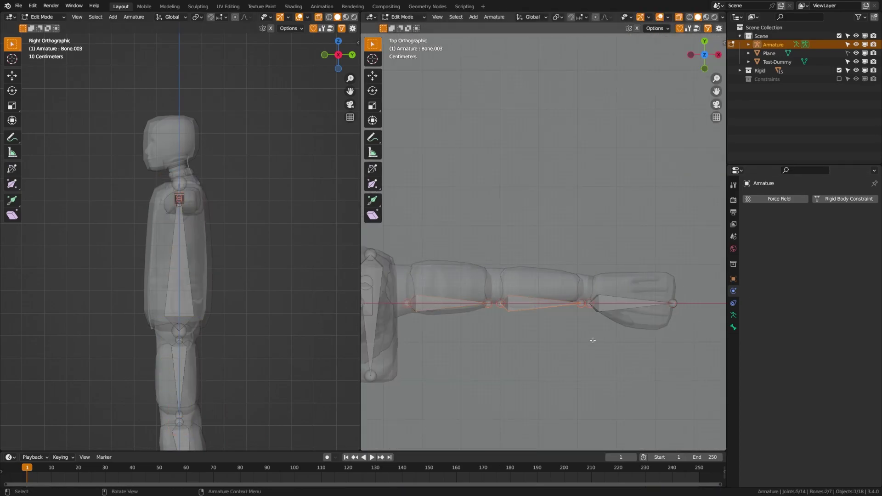
key(g)
key(y)
Add the left-side suffix to the names of the three arm bones and save the file.
key(KP_1)
click(499, 241)
key(F2)
click(542, 242)
click(576, 245)
key(F2)
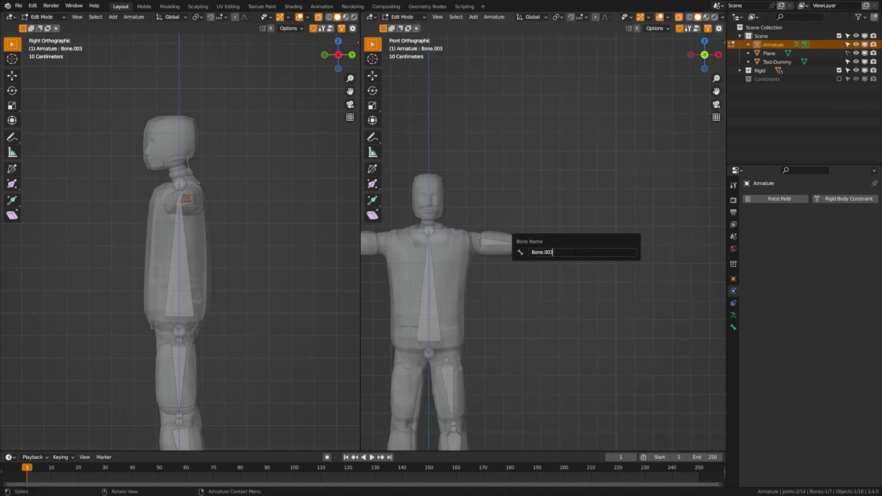
key(Return)
key(ctrl+s)
Hide Test-Dummy in the viewports and fit a duplicate of the torso bone to the neck block.
click(865, 62)
key(KP_3)
key(shift+d)
scroll(540, 173, up, 6)
key(g)
key(z)
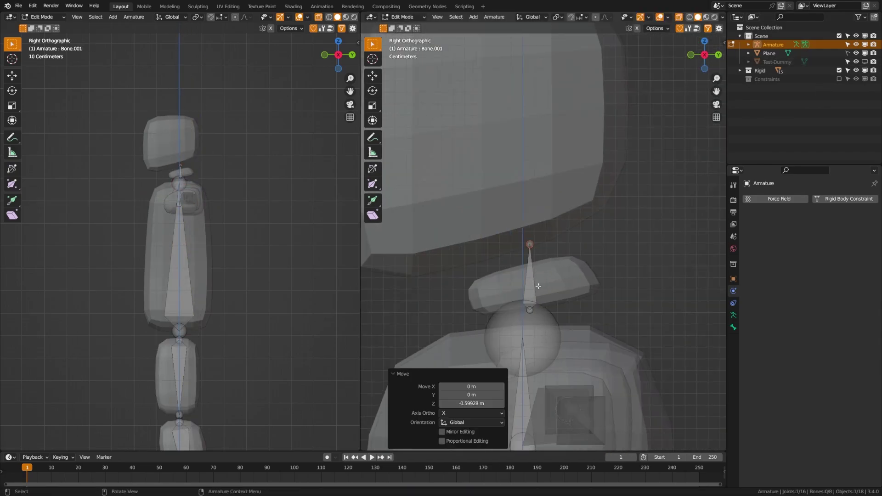
key(g)
Show Test-Dummy again and fit another duplicated bone to the head.
click(865, 61)
key(shift+d)
key(g)
Symmetrize all the bones, then save the file in Object Mode.
key(KP_1)
key(a)
key(F3)
text(sy)
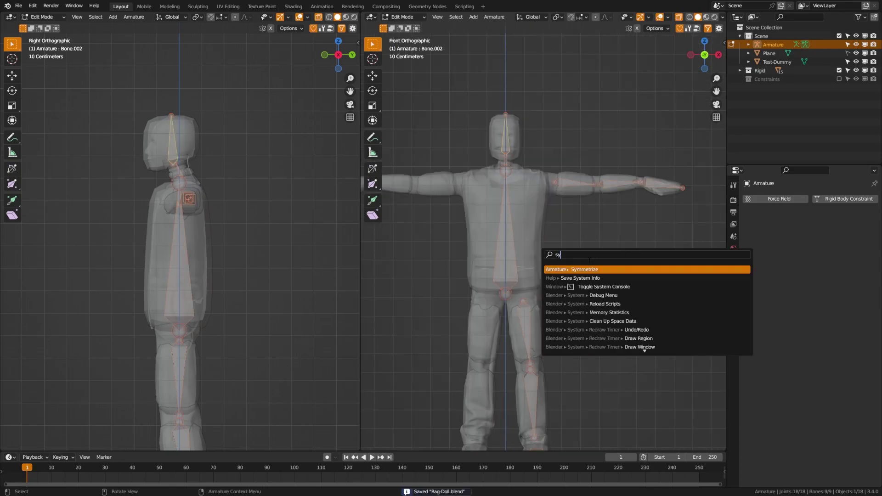
key(Return)
key(Tab)
scroll(580, 302, down, 6)
middle_drag(589, 260, 638, 227)
key(ctrl+s)
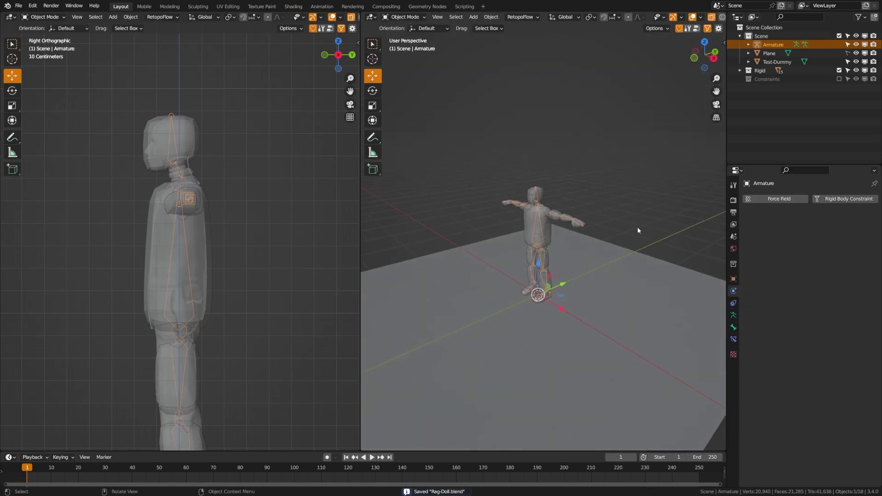
Exclude the Rigid collection from the view layer, rename the armature as Rigid.Arm and save the file.
click(839, 71)
middle_drag(515, 215, 547, 207)
scroll(563, 211, up, 4)
double_click(774, 44)
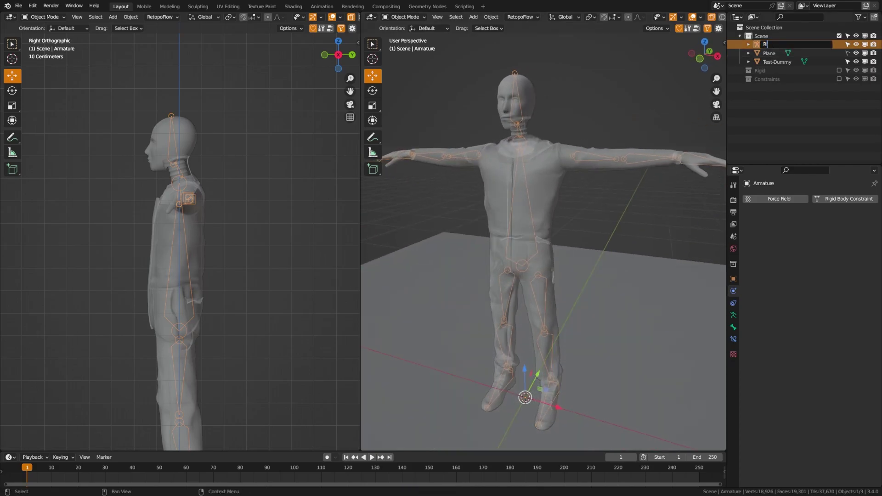
key(Return)
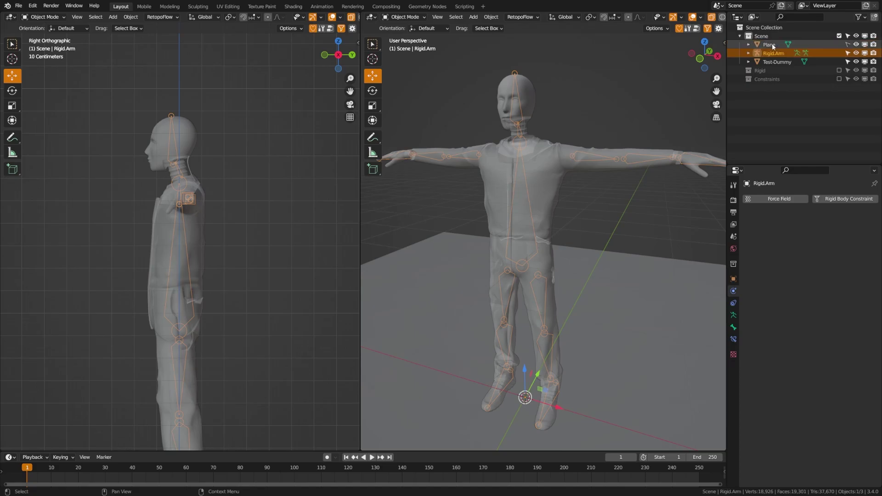
key(ctrl+s)
Rename the Plane object as Floor.
double_click(771, 44)
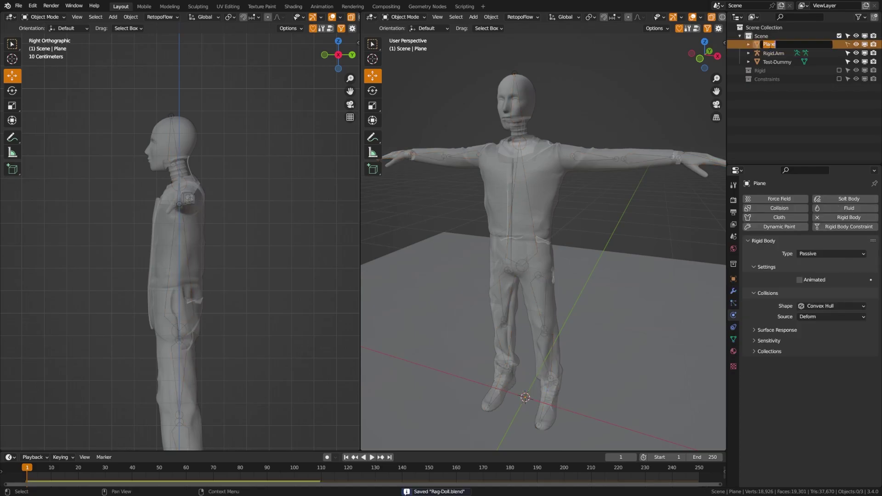
text(Floor)
key(Return)
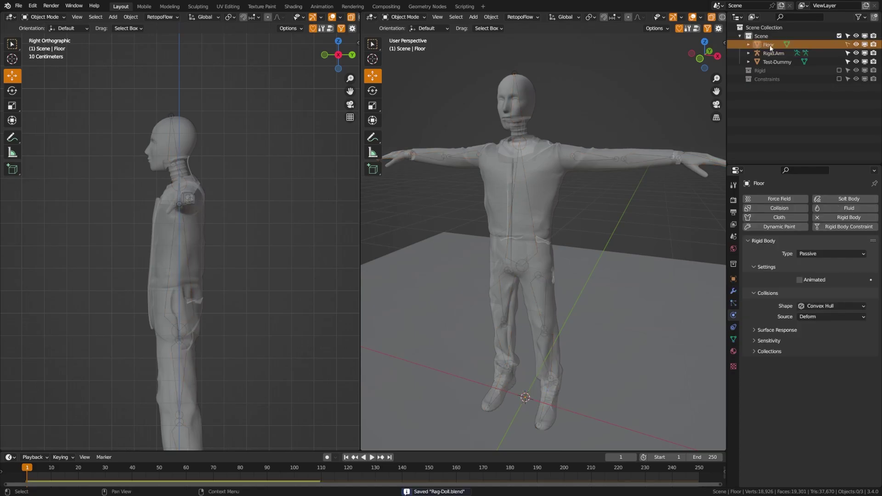
Parent Test-Dummy to the Rigid.Arm armature using Armature Deform With Automatic Weights.
click(536, 90)
middle_drag(536, 90, 515, 95)
shift+click(516, 76)
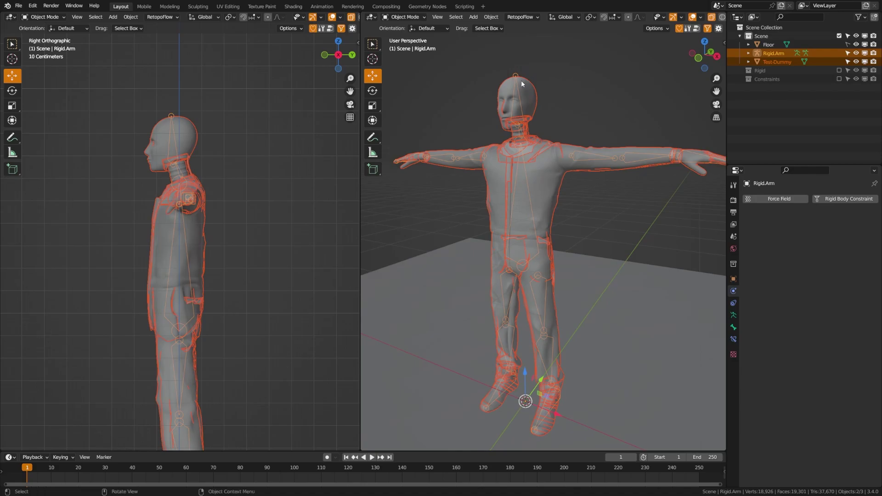
key(ctrl+p)
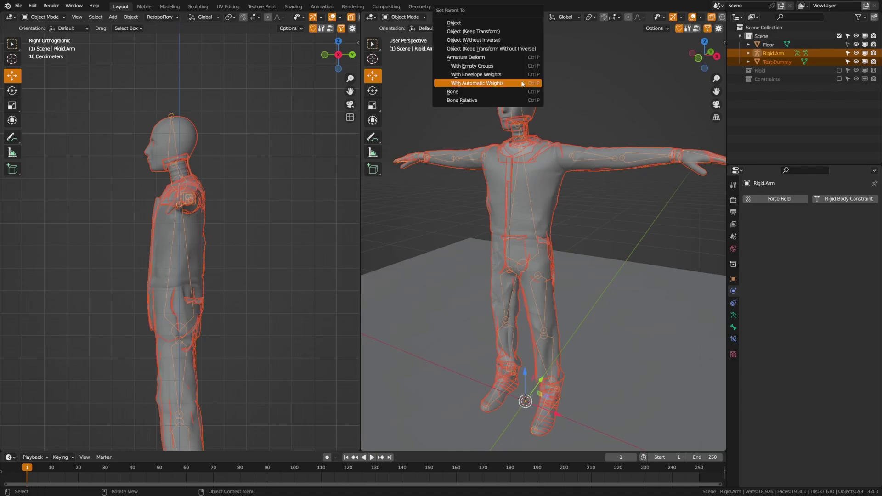
click(521, 82)
middle_drag(493, 189, 527, 199)
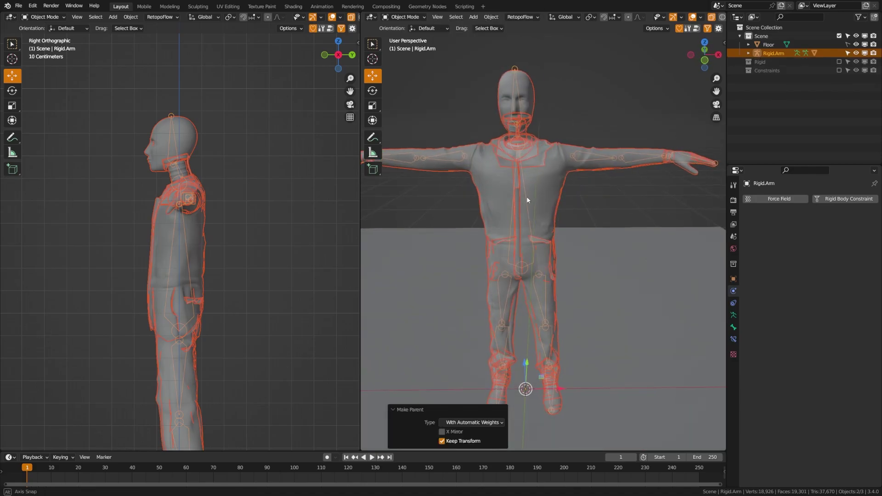
Deselect everything and save the file.
key(alt+a)
scroll(528, 199, down, 2)
key(ctrl+s)
key(KP_1)
key(KP_1)
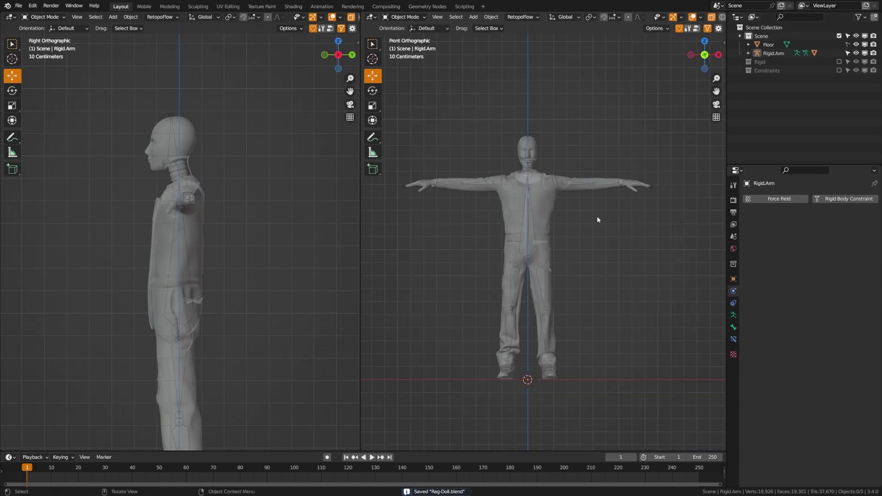
Try rotating the right upper-arm and forearm bones of Rigid.Arm in Pose Mode to test the mesh deformation, returning to Object Mode.
click(535, 210)
key(ctrl+Tab)
click(455, 205)
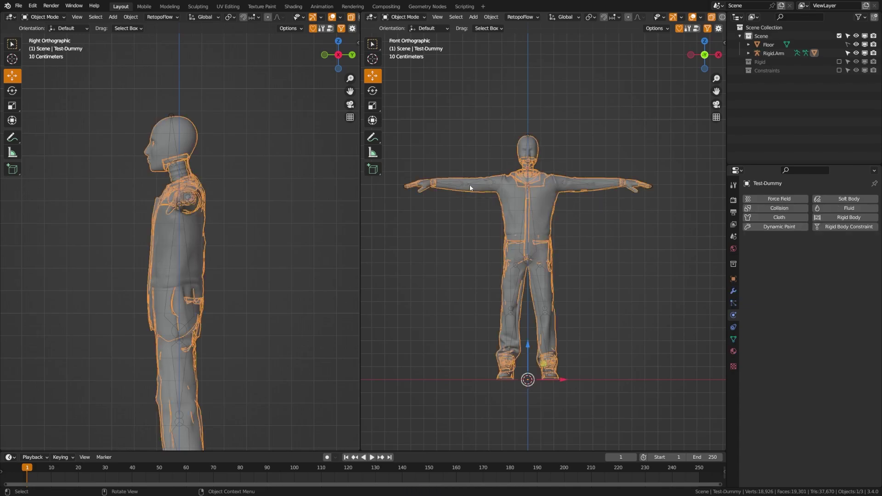
click(470, 184)
key(ctrl+Tab)
click(477, 183)
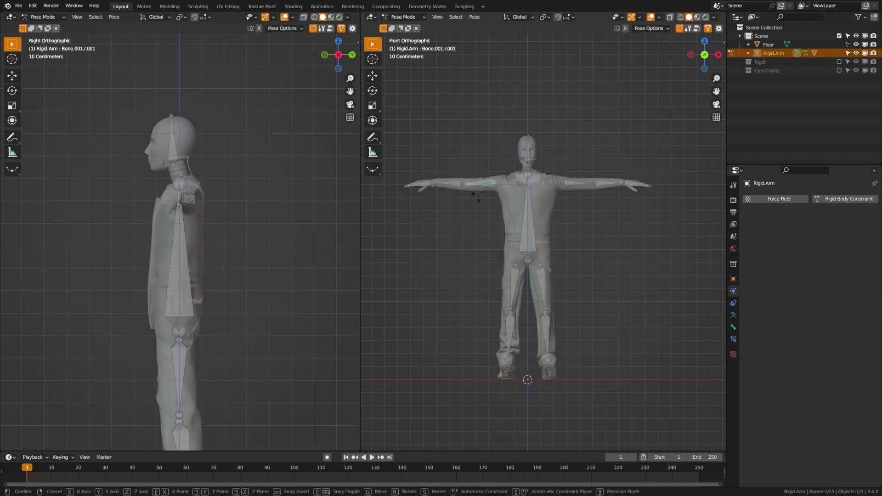
click(446, 187)
key(r)
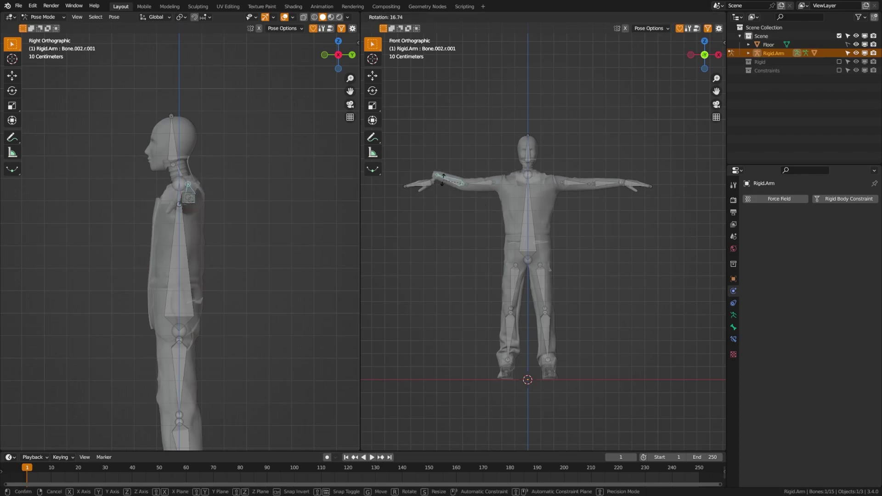
key(Escape)
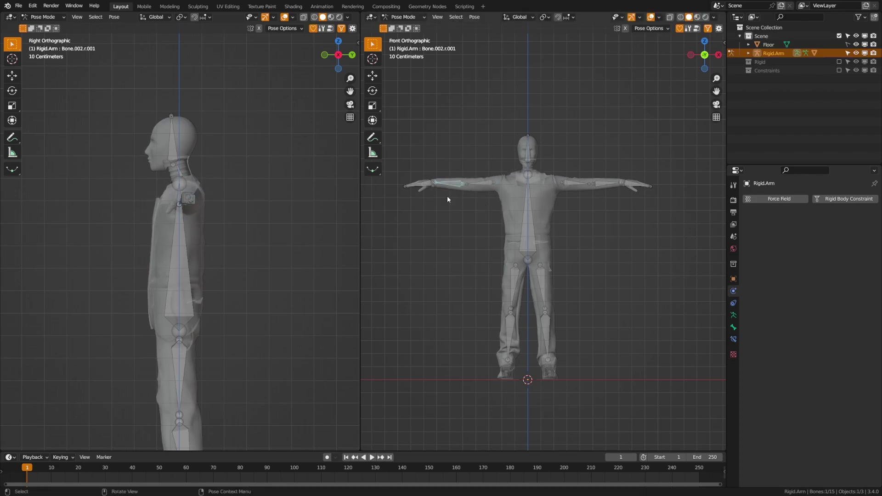
key(ctrl+Tab)
Include the Rigid collection in the view layer again and save the file.
key(ctrl+s)
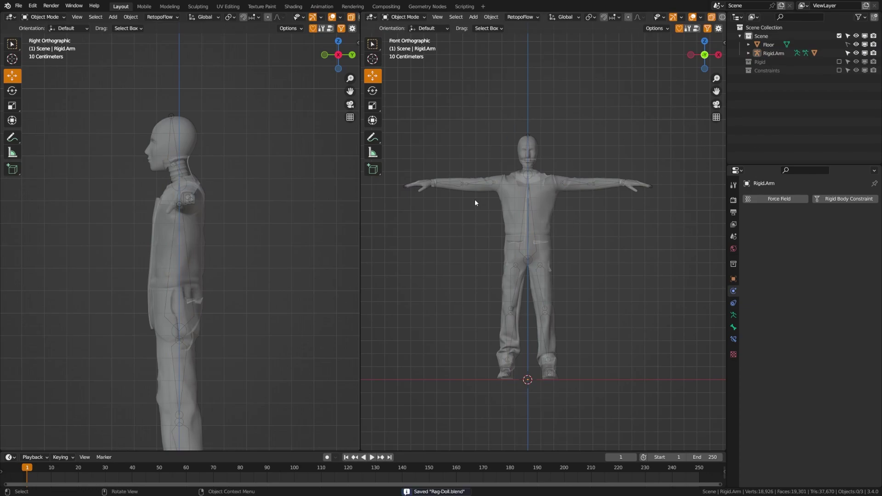
click(840, 62)
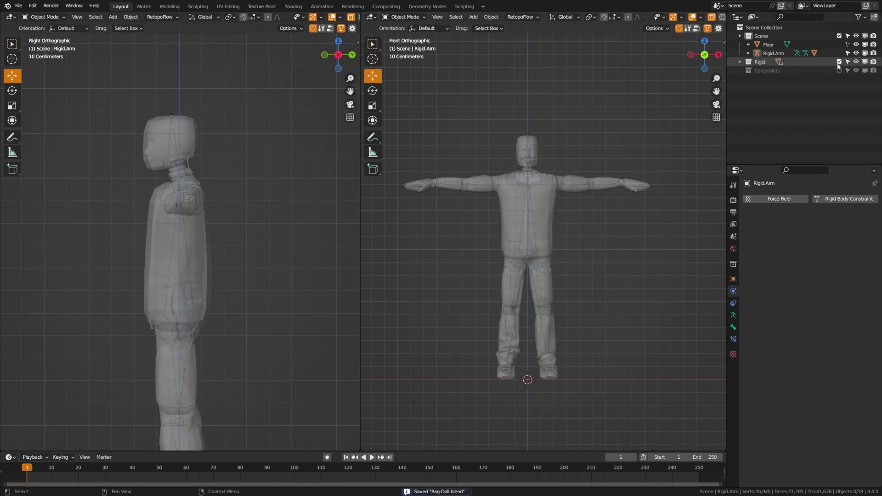
shift+middle_drag(631, 182, 608, 205)
scroll(503, 194, up, 1)
scroll(502, 194, up, 3)
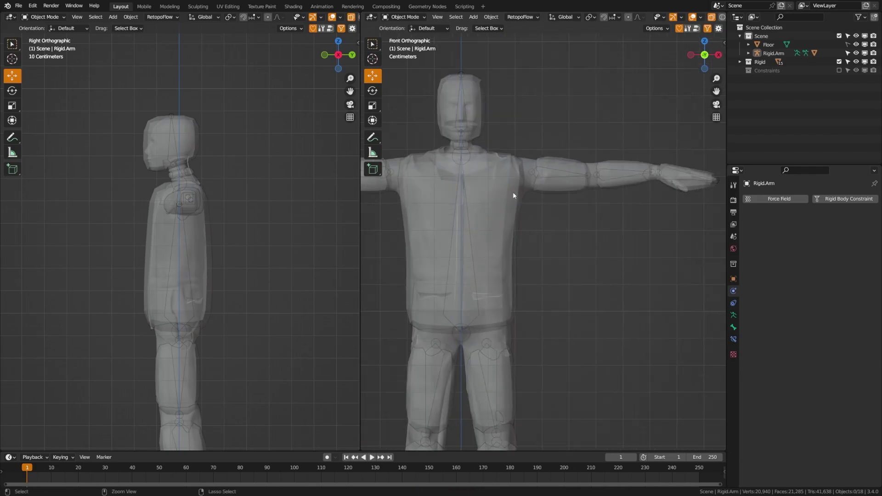
key(ctrl+s)
Expand the Rigid.Arm hierarchy and disable Test-Dummy in the viewports.
click(749, 53)
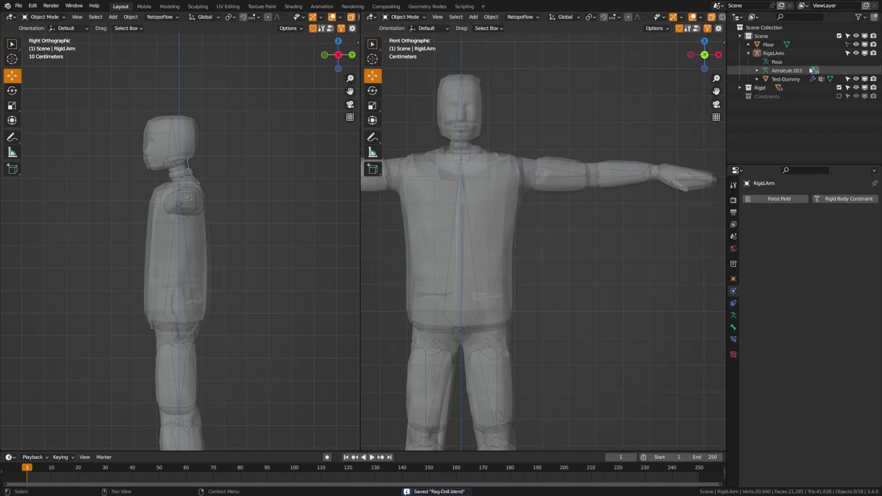
click(865, 79)
shift+middle_drag(470, 147, 526, 172)
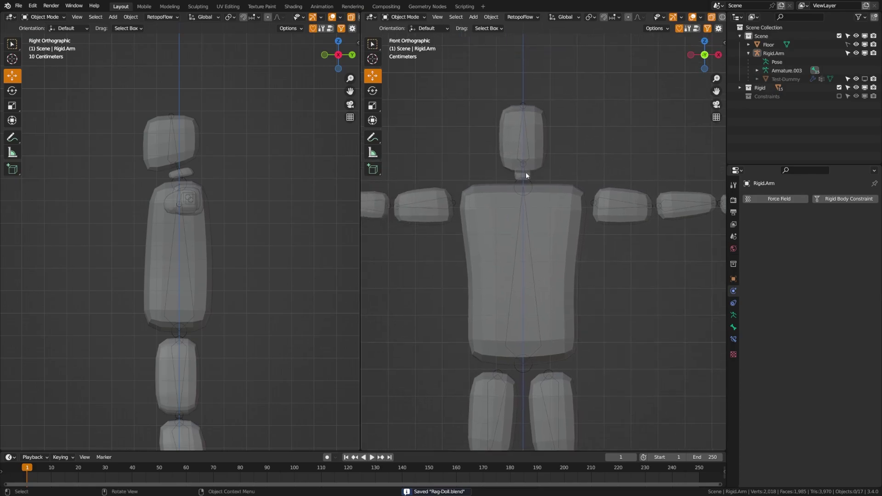
Select the Rigid.Arm armature, switch it to Pose Mode and save the file.
click(527, 178)
click(534, 188)
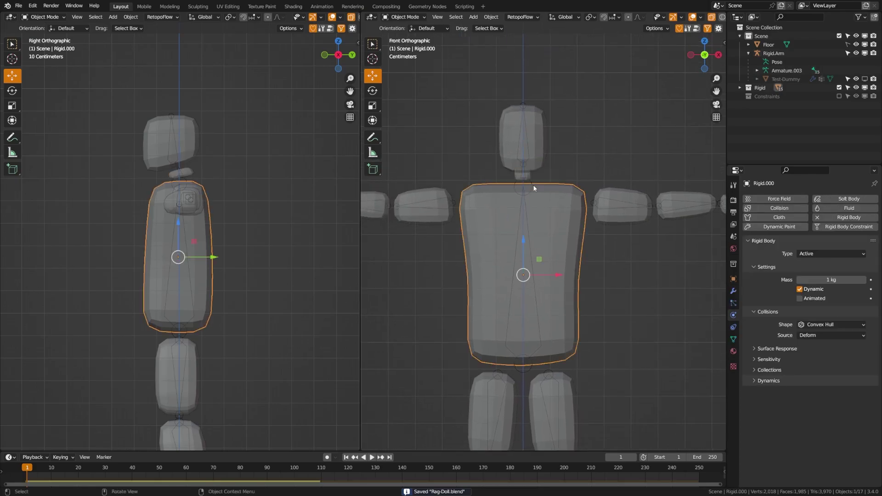
click(526, 219)
key(ctrl+Tab)
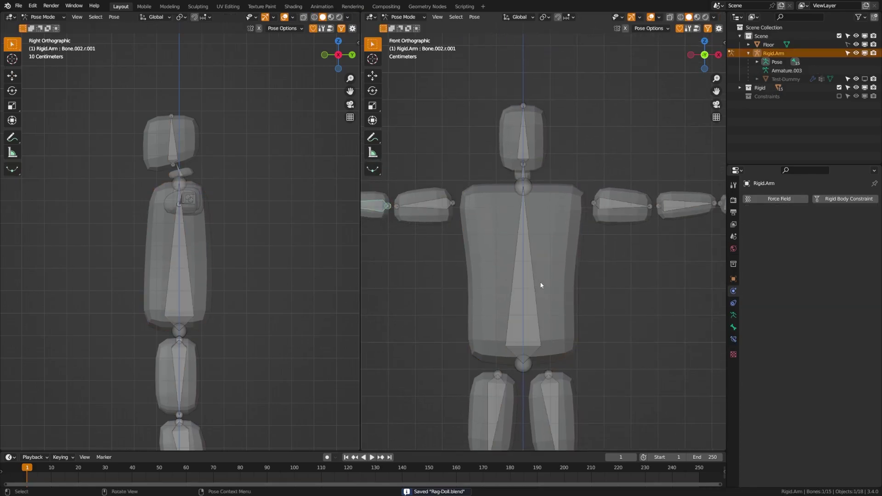
scroll(533, 278, down, 3)
shift+middle_drag(550, 229, 525, 280)
key(ctrl+s)
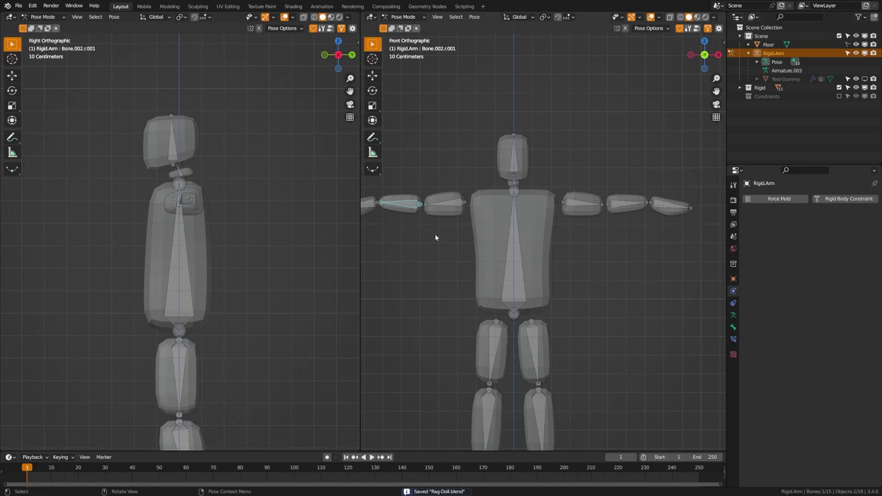
Add a Child Of constraint to the torso bone with the torso block Rigid.000 as its target.
shift+middle_drag(436, 238, 465, 205)
click(545, 244)
scroll(545, 245, up, 3)
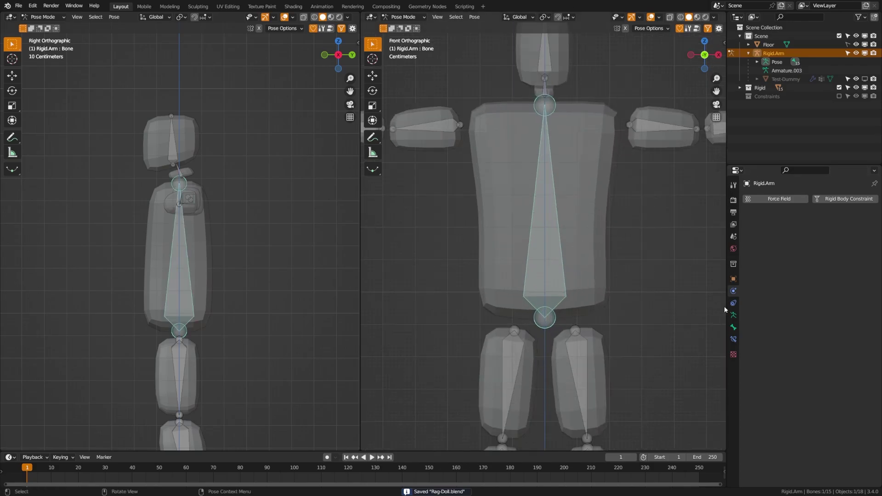
click(734, 340)
click(787, 199)
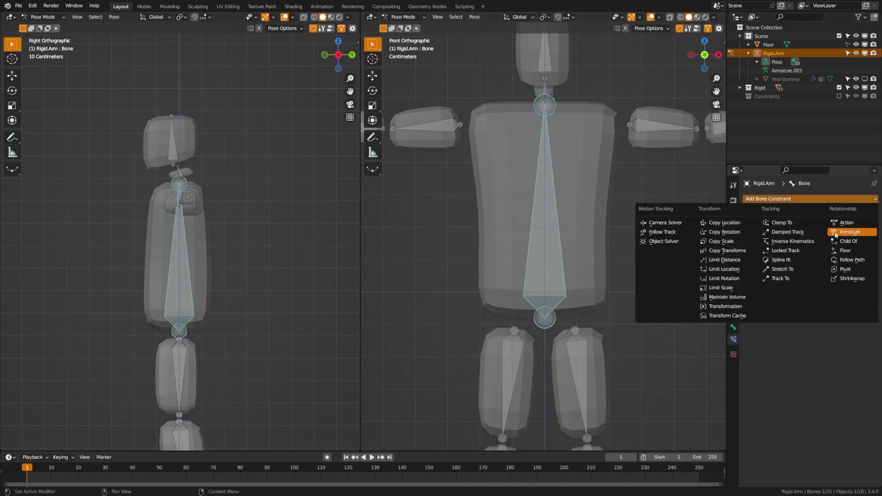
click(850, 241)
click(859, 227)
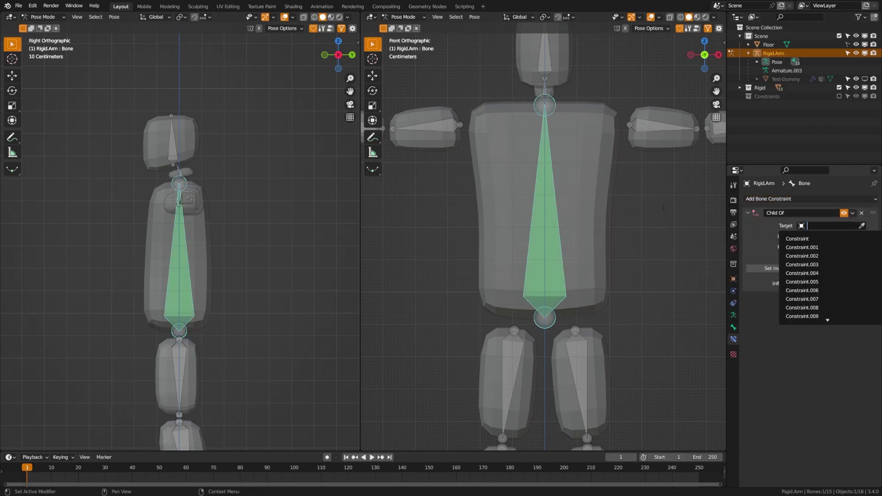
click(862, 226)
click(862, 227)
click(598, 196)
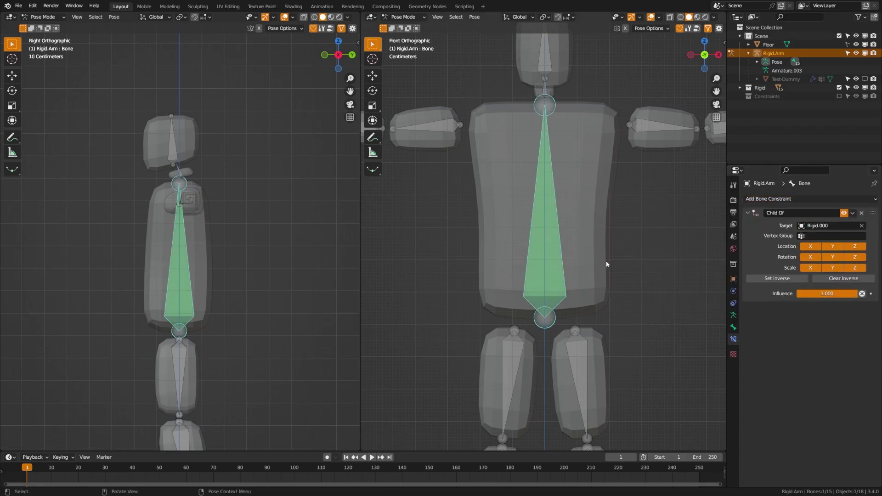
scroll(605, 261, down, 2)
shift+middle_drag(643, 316, 597, 285)
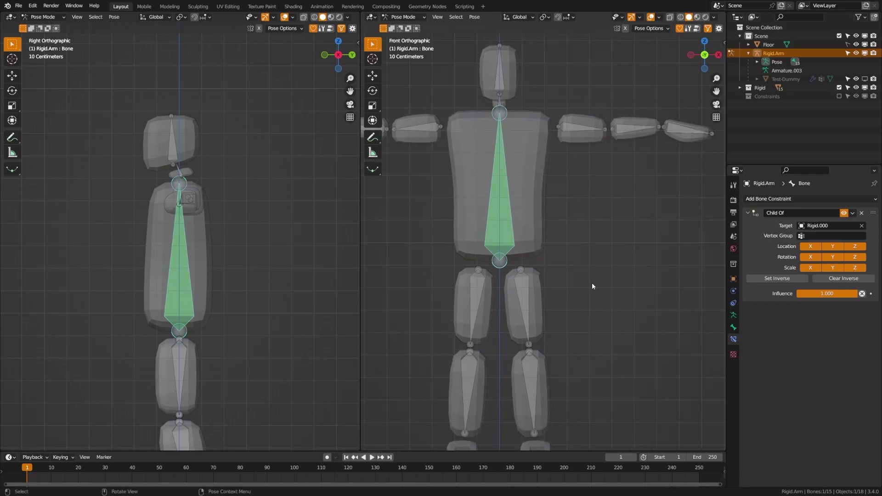
scroll(584, 285, down, 1)
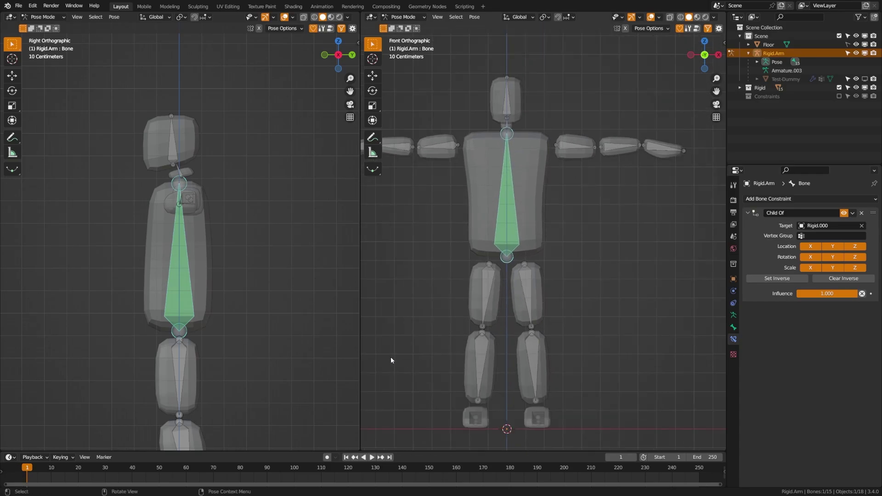
Give each remaining bone a Child Of constraint targeting its matching rigid block, including Rigid.014 for the right foot bone Bone.002.r.
click(809, 199)
click(862, 225)
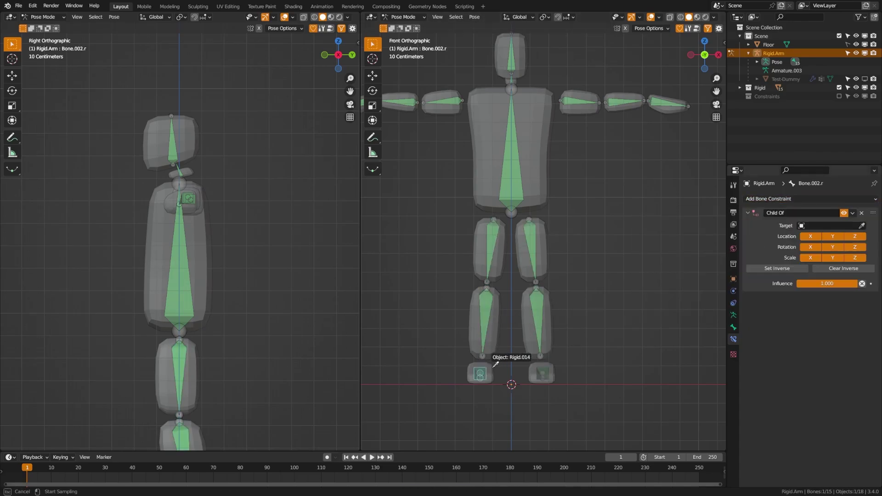
scroll(476, 266, down, 2)
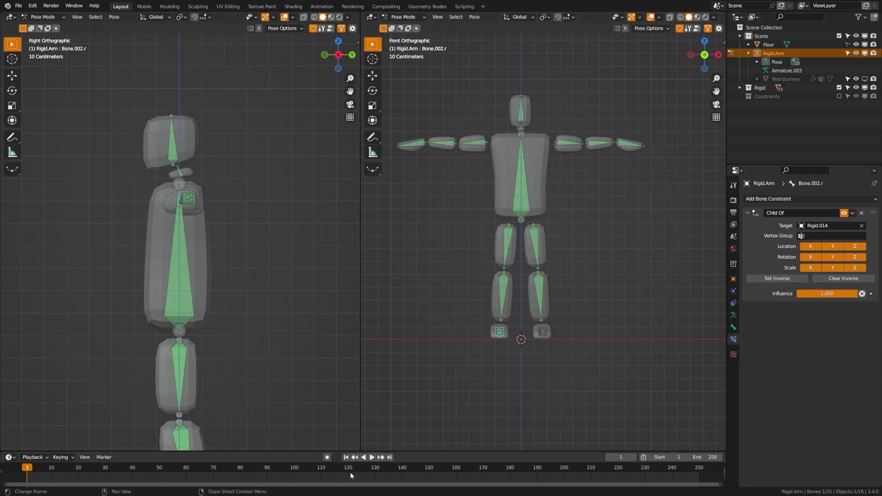
Play the simulation to check that the bones follow the rigid blocks, and rewind to frame 1.
click(373, 459)
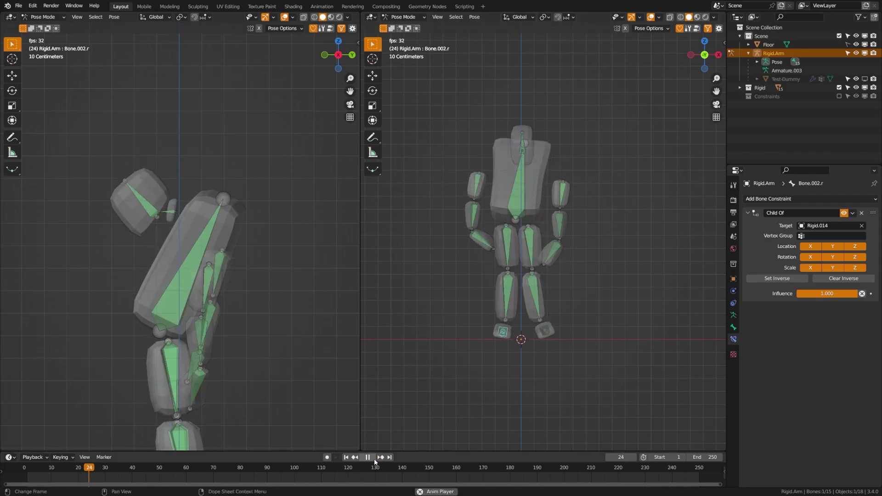
click(368, 458)
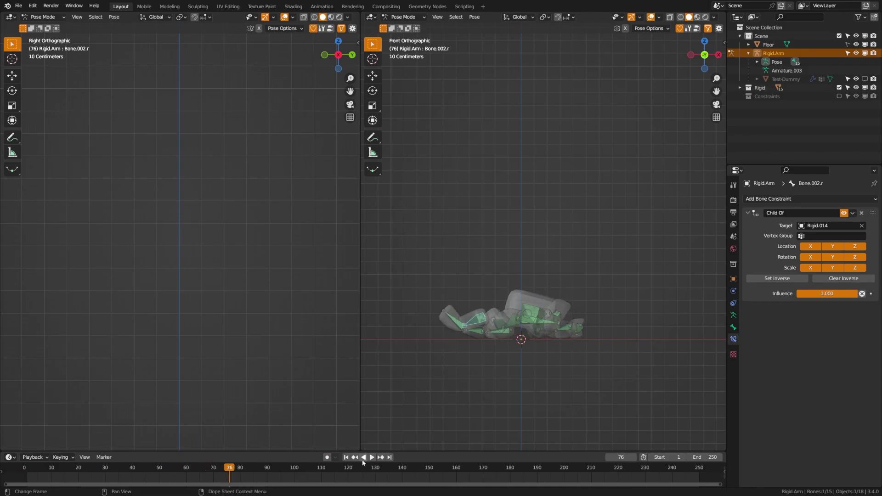
click(347, 458)
Return to Object Mode with nothing selected and exclude the Rigid collection from the view layer, keeping Constraints excluded.
key(ctrl+Tab)
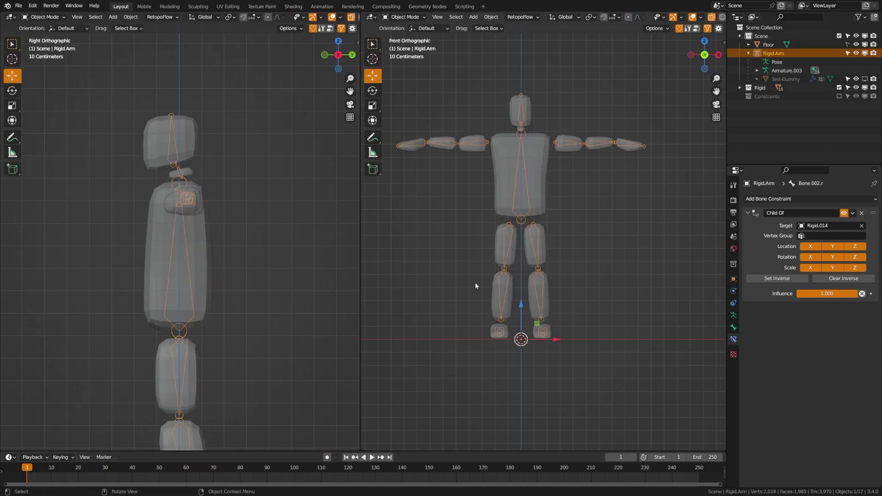
click(628, 257)
click(839, 96)
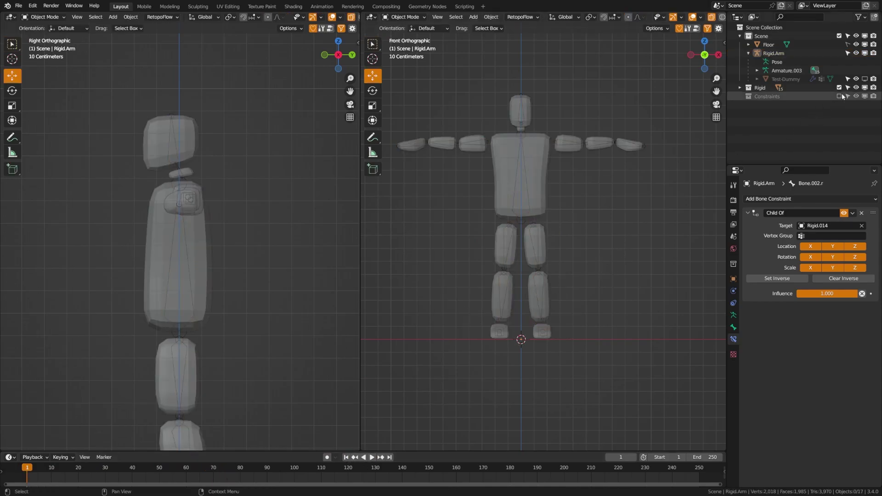
click(839, 88)
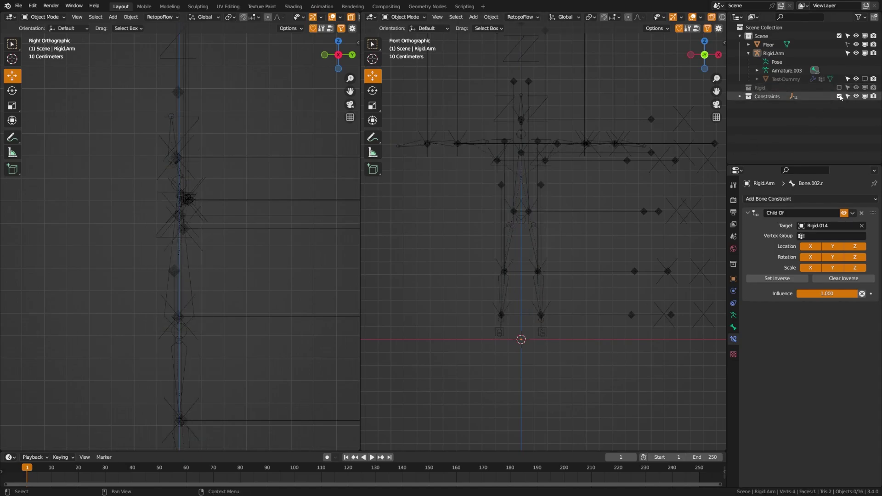
click(839, 96)
Play the simulation with only the armature displayed, stop it and return to the first frame.
click(371, 456)
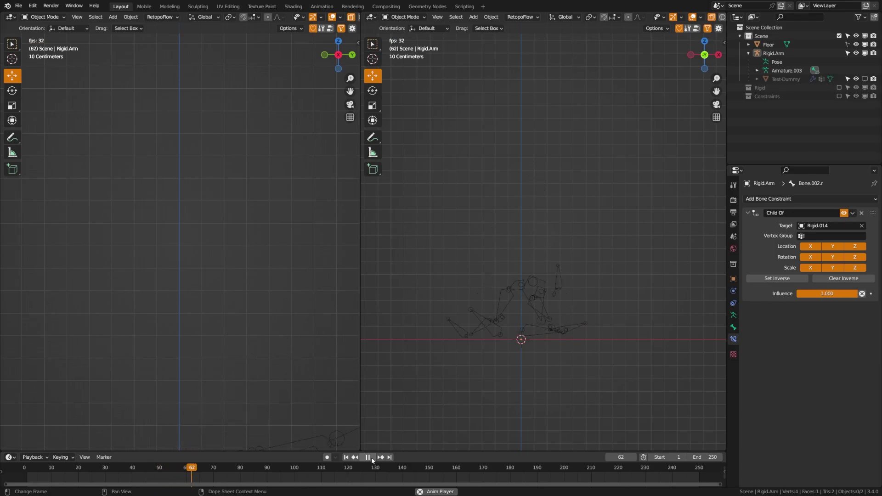
click(371, 458)
click(346, 458)
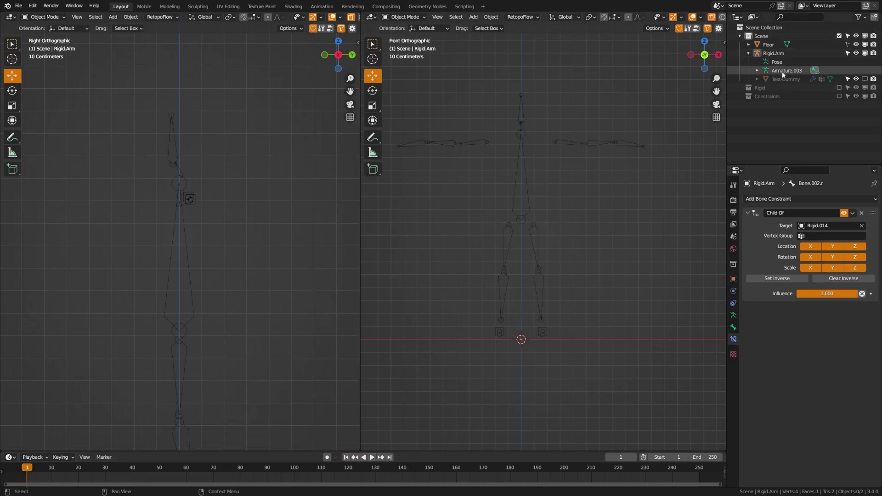
Enable Test-Dummy in the viewports again, save the file, and display the front view in Rendered shading without X-ray.
click(865, 79)
key(ctrl+s)
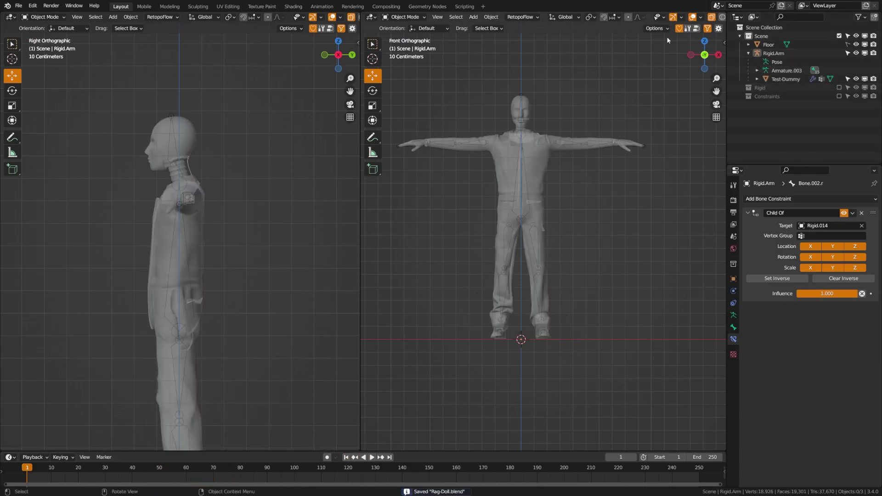
click(711, 17)
key(z)
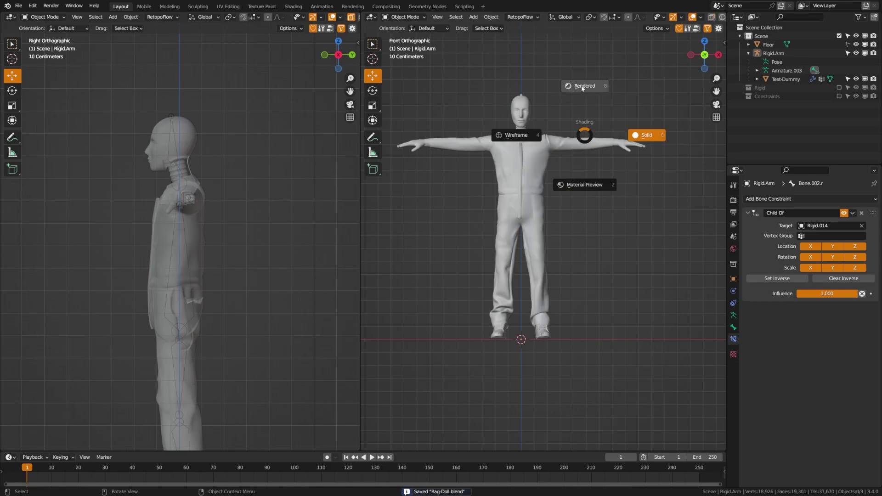
click(585, 185)
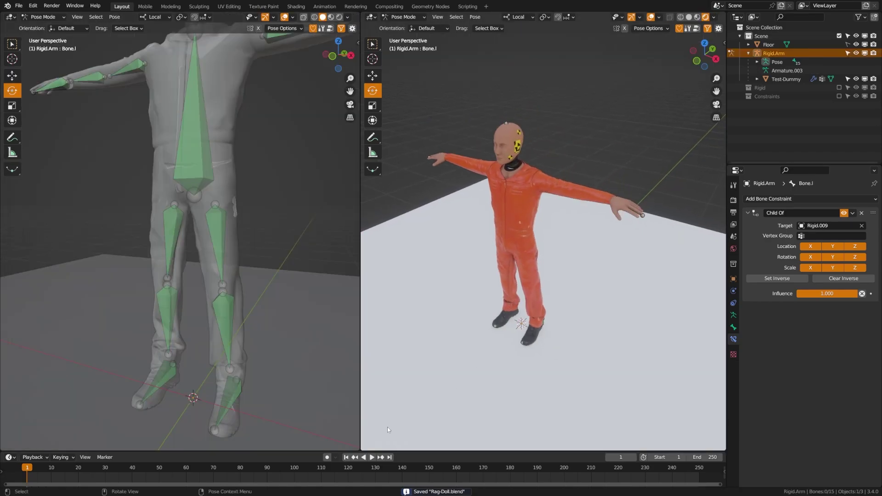
Play the rag-doll simulation on the textured Test-Dummy, rewind to frame 1 and save the file.
click(372, 457)
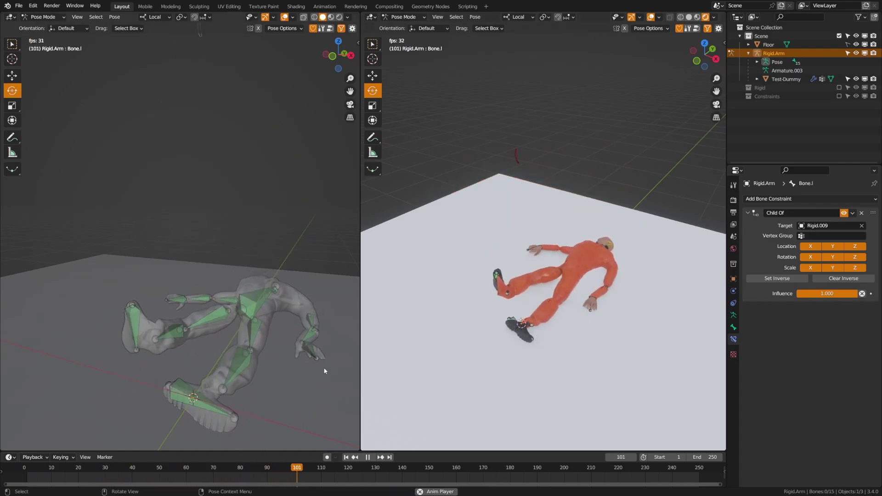
click(369, 458)
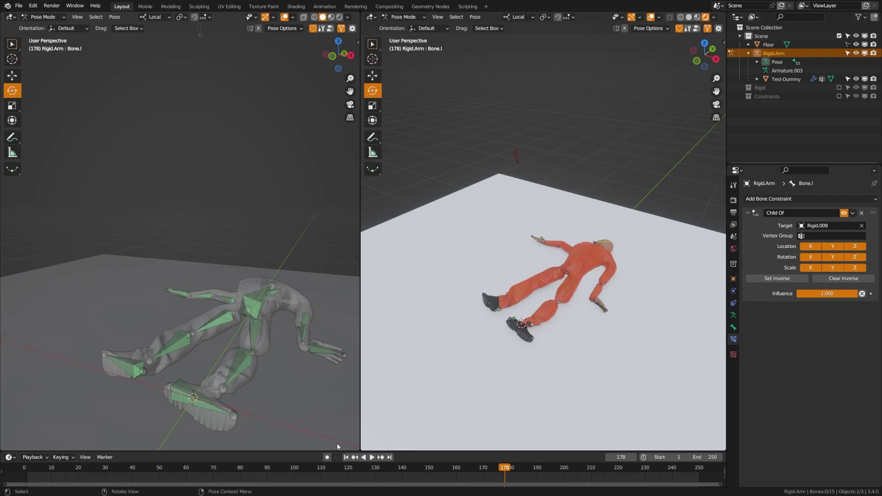
click(346, 457)
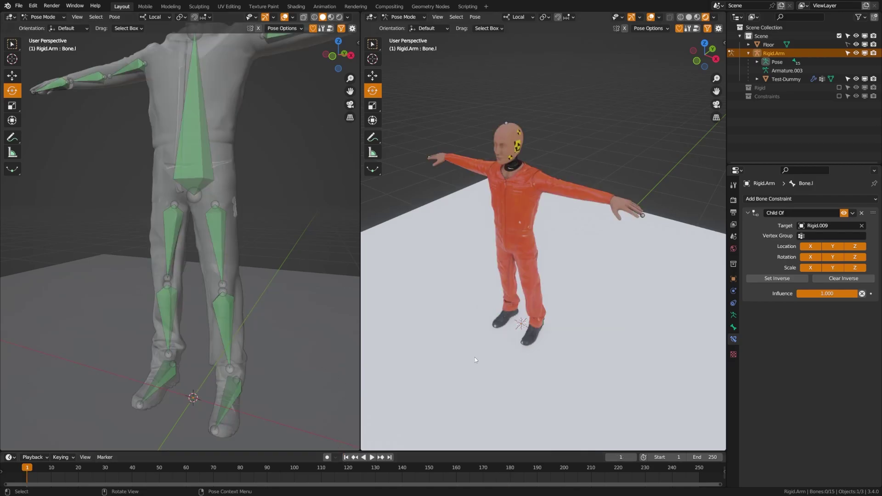
middle_drag(475, 358, 549, 272)
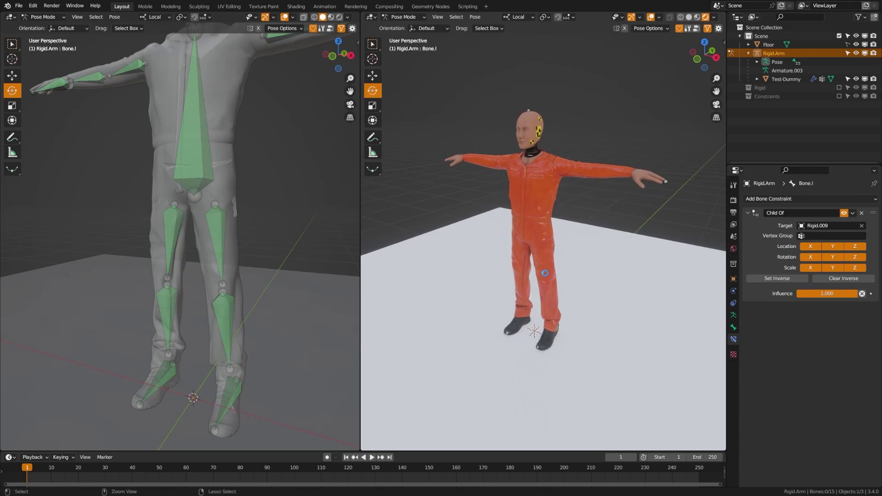
key(ctrl+s)
Select the left thigh bone of Rigid.Arm and include the Rigid collection in the view layer again.
click(221, 234)
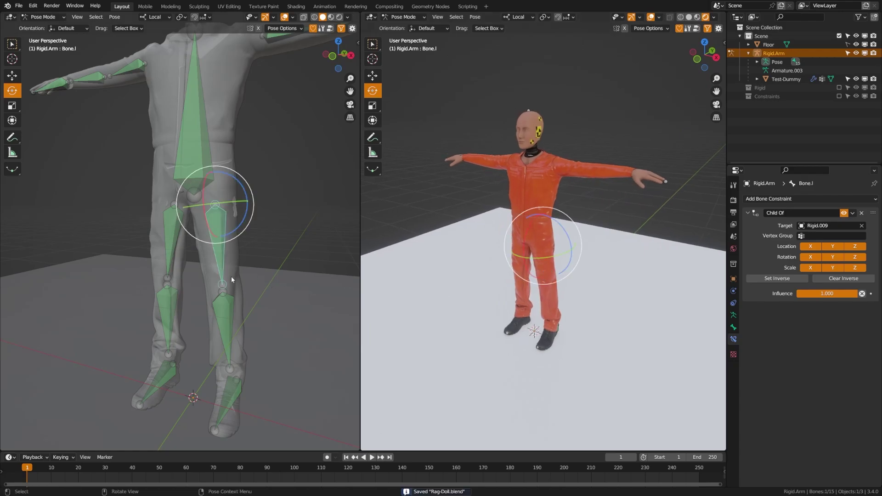
middle_drag(230, 276, 274, 299)
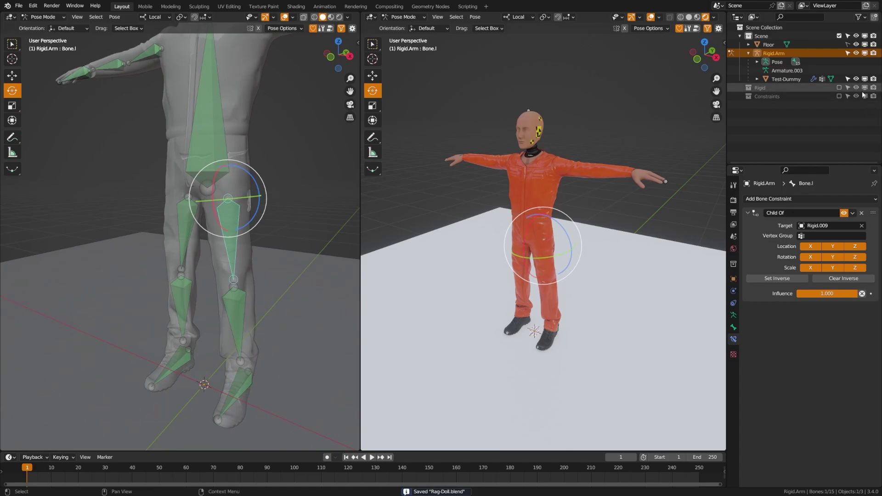
click(839, 87)
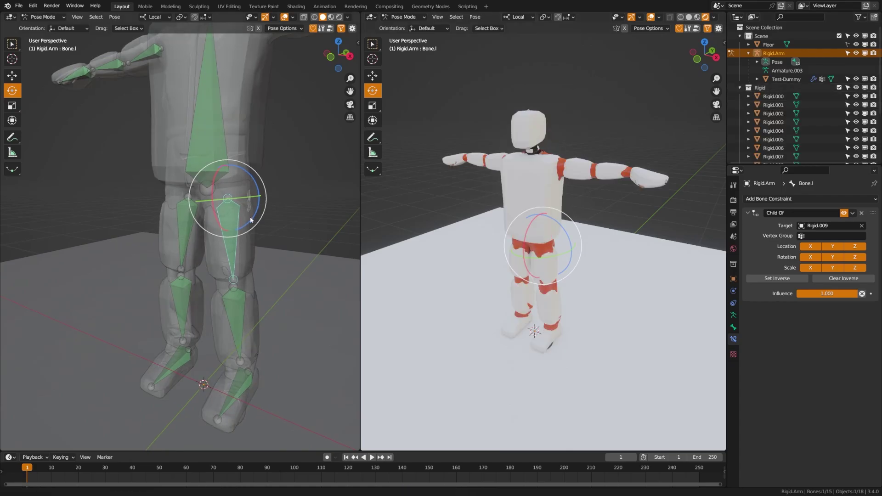
scroll(163, 71, up, 4)
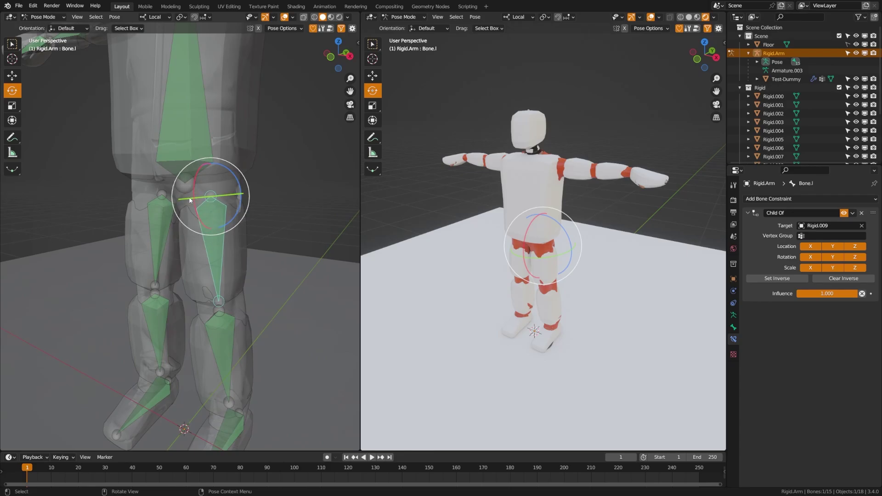
Play the simulation with the rigid blocks shown, stop it once the rag-doll has fallen, and examine the left thigh and hip.
click(372, 457)
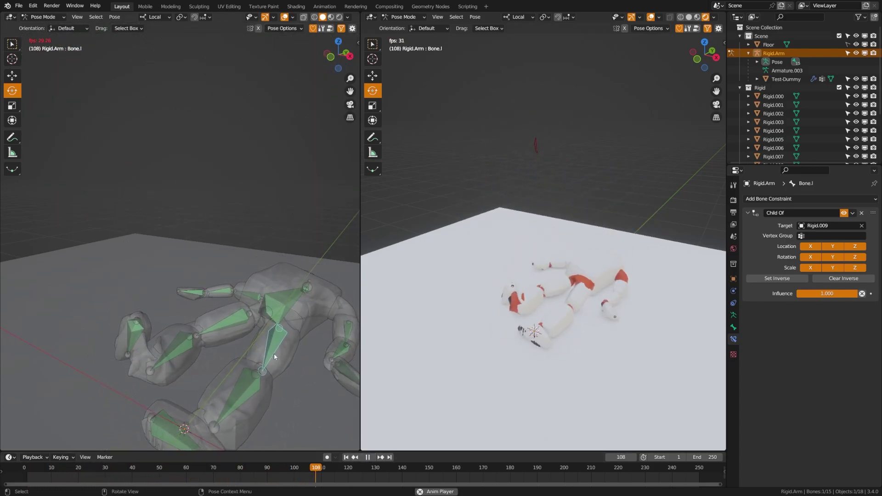
key(space)
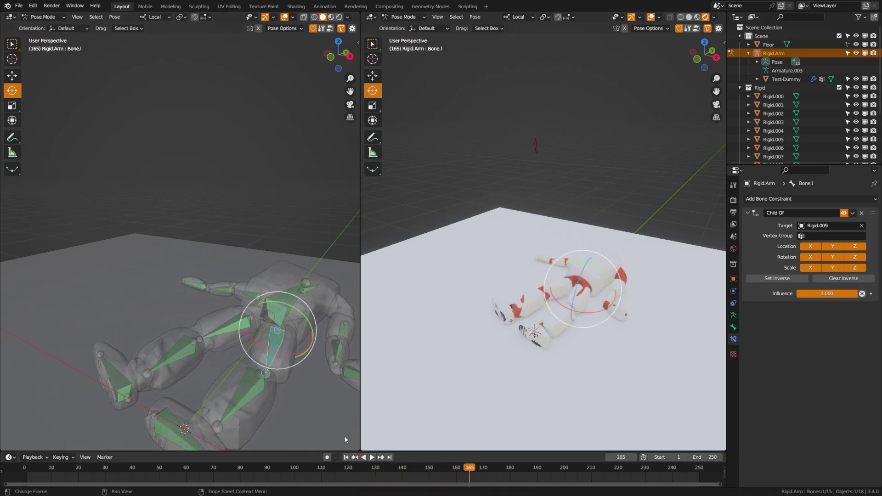
middle_drag(307, 355, 289, 353)
shift+middle_drag(586, 338, 507, 331)
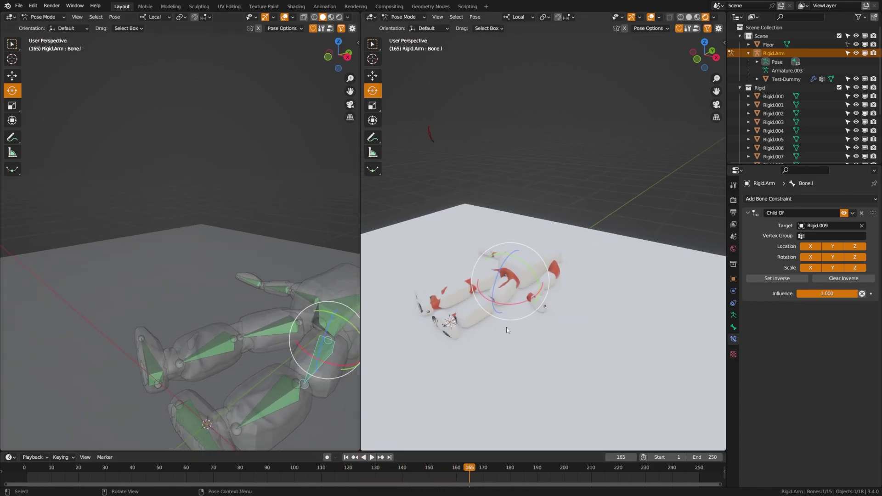
scroll(507, 330, up, 5)
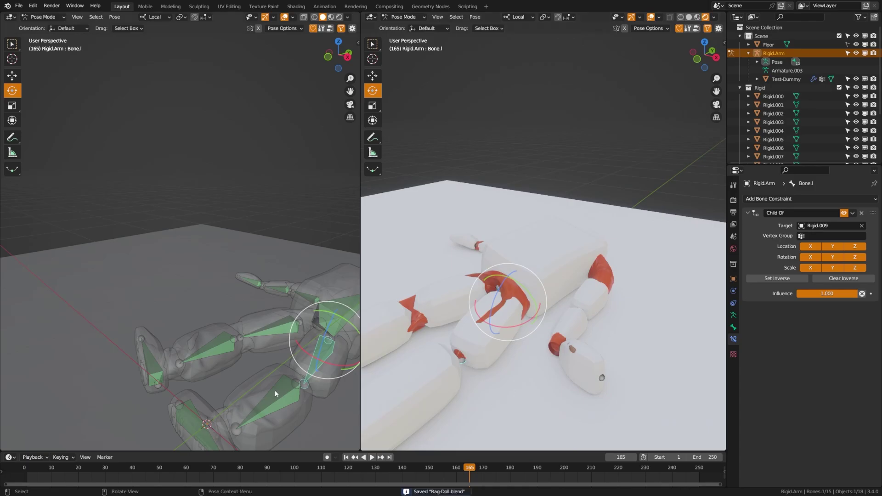
shift+middle_drag(234, 358, 173, 338)
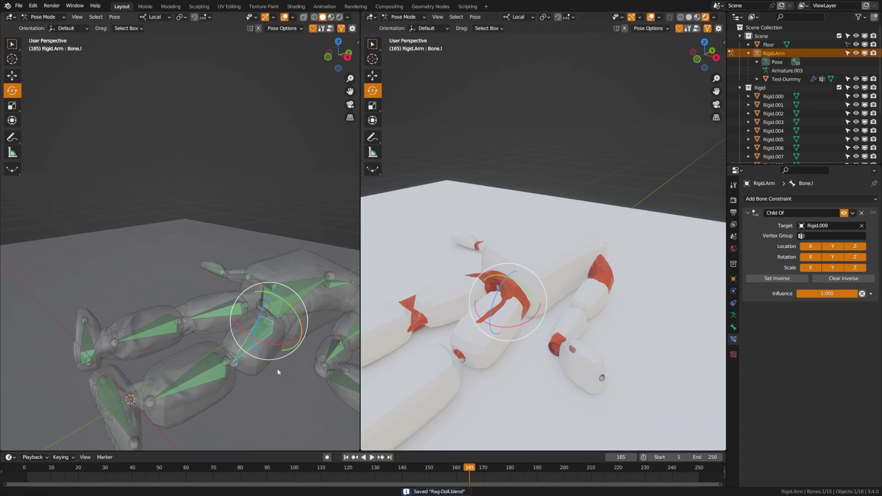
mouse_move(278, 372)
shift+middle_down()
mouse_move(199, 317)
mouse_move(264, 366)
shift+middle_up()
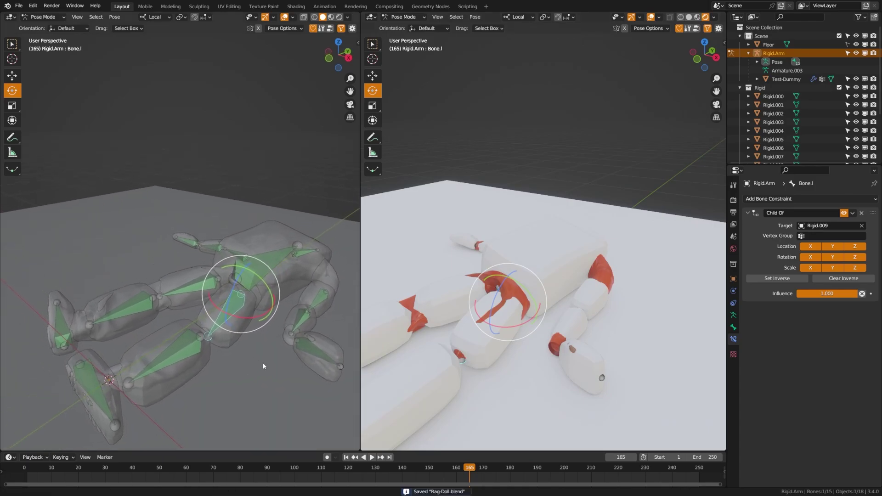
Rewind to frame 1 and add a Limit Rotation constraint to the left thigh bone with its owner set to Local Space.
click(346, 458)
shift+middle_drag(177, 282, 304, 302)
click(767, 199)
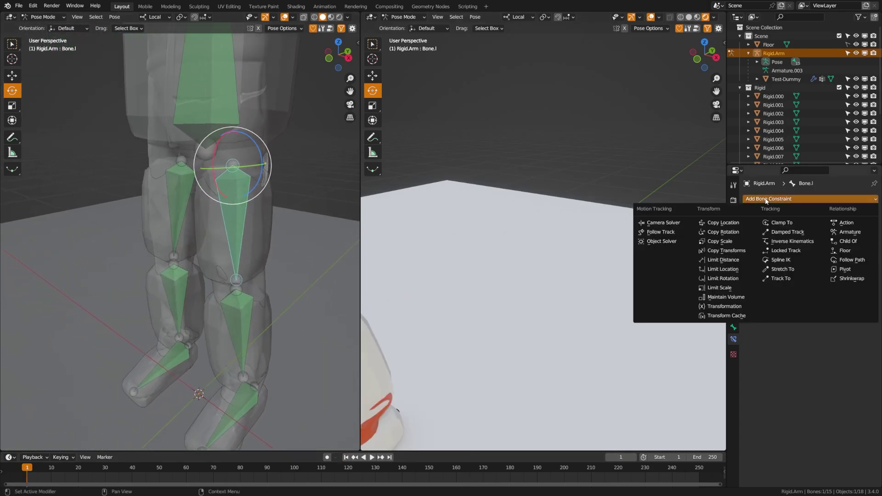
click(733, 279)
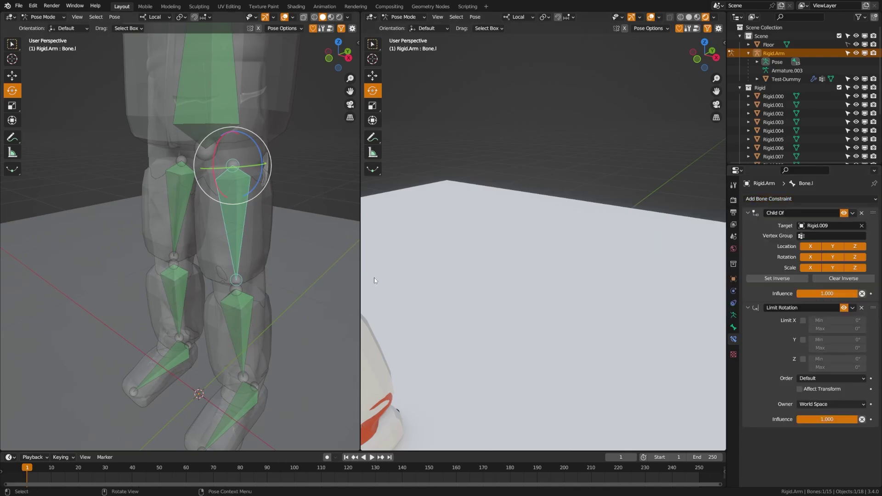
click(817, 405)
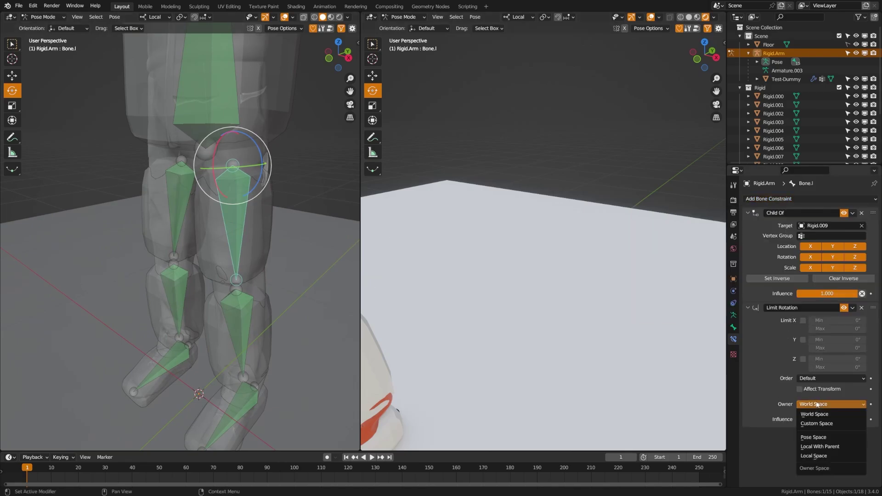
click(815, 458)
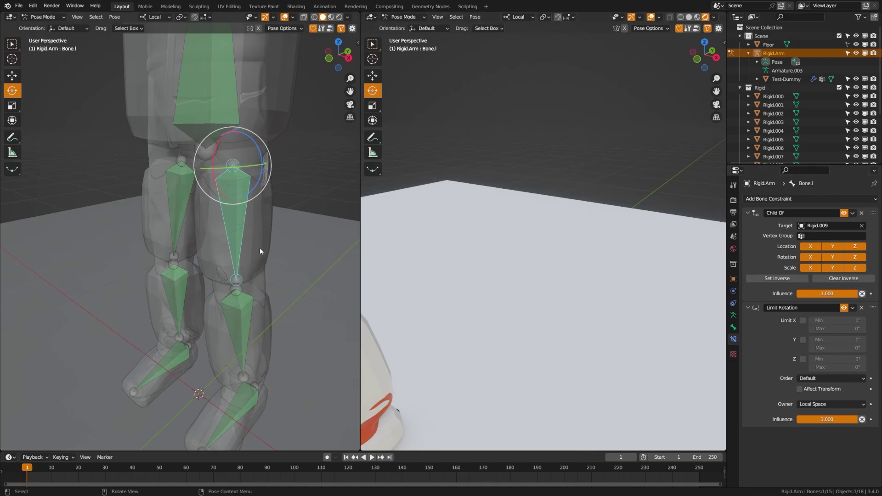
Check the local axes of the left thigh block Rigid.009 in Object Mode, and return to Pose Mode on the armature.
key(ctrl+Tab)
click(186, 244)
click(263, 233)
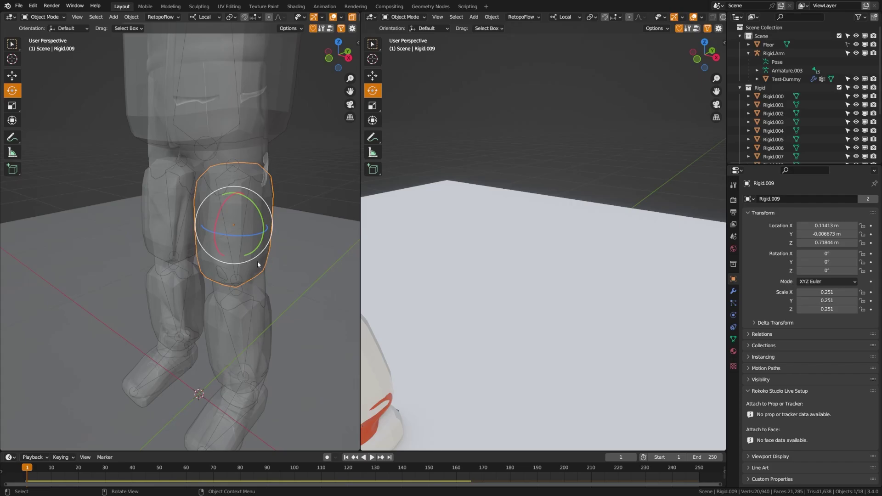
click(243, 220)
key(ctrl+Tab)
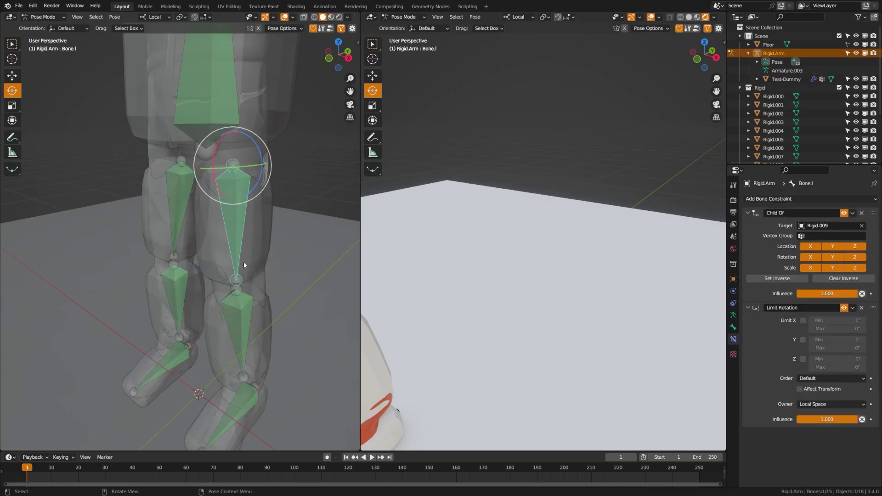
Limit the left thigh bone's Z rotation to between -15° and 15°, and test it by playing and stopping the simulation.
click(804, 359)
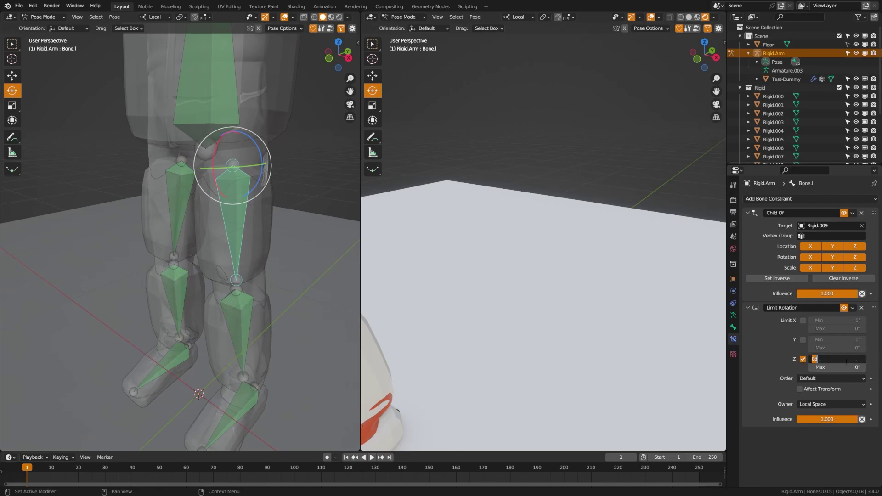
text(-15)
key(Tab)
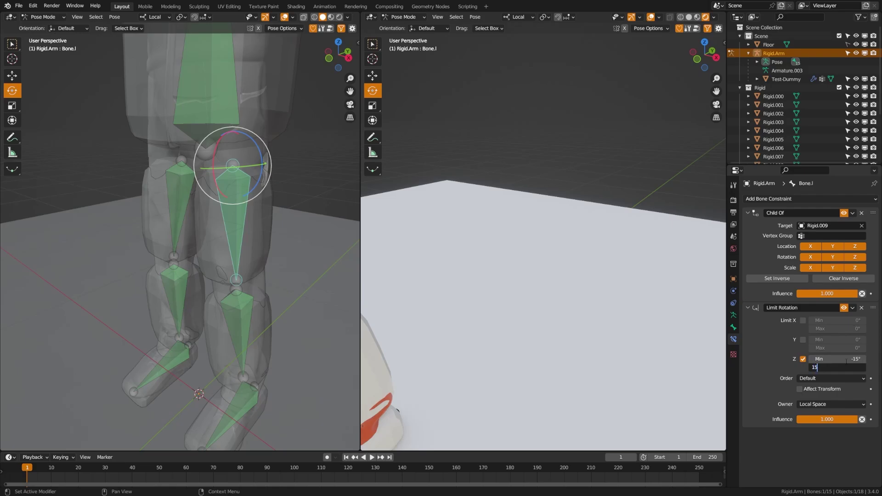
click(372, 458)
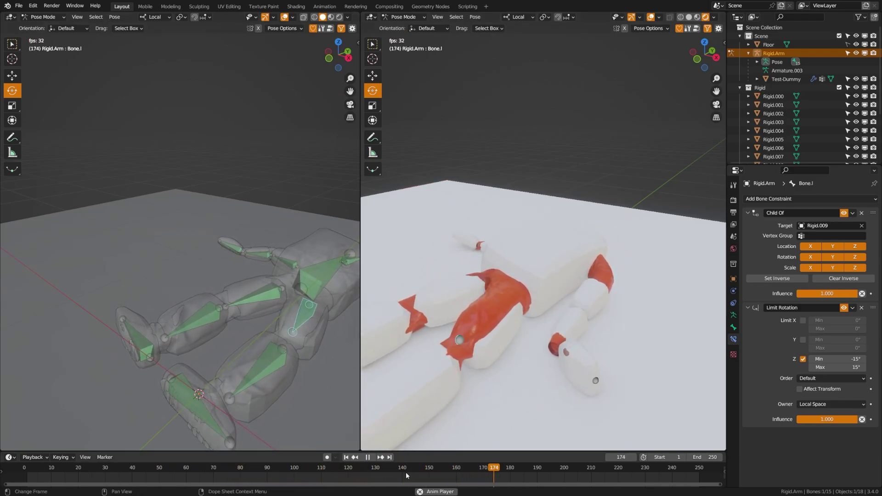
key(space)
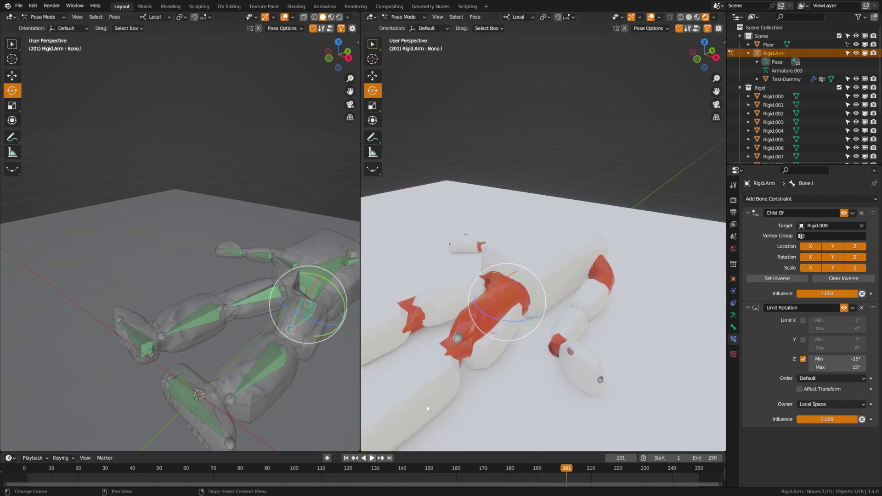
Exclude the Rigid collection from the view layer and examine the fallen, textured Test-Dummy from above.
click(839, 87)
shift+middle_drag(464, 331, 488, 308)
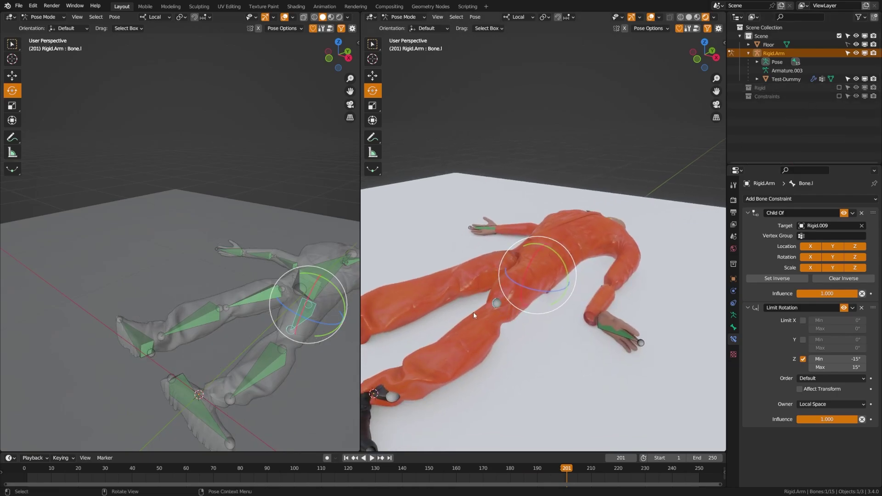
scroll(481, 297, down, 8)
middle_drag(511, 324, 542, 282)
scroll(543, 363, down, 5)
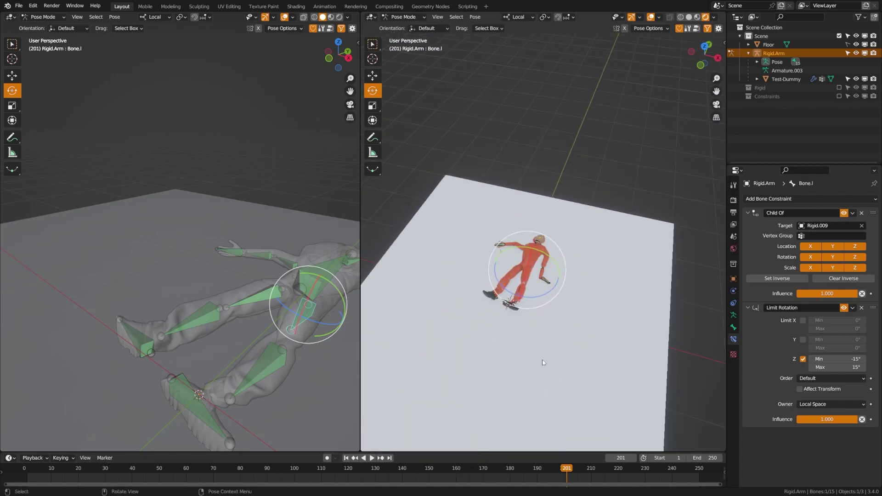
middle_drag(544, 362, 582, 312)
scroll(548, 336, up, 8)
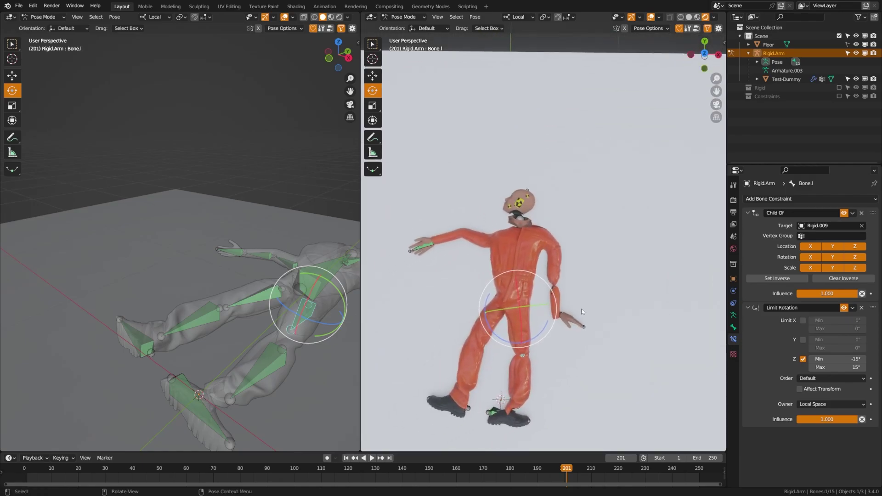
Return the simulation to the first frame and bring the whole standing Test-Dummy into view.
click(345, 459)
scroll(265, 328, down, 4)
shift+middle_drag(226, 287, 256, 395)
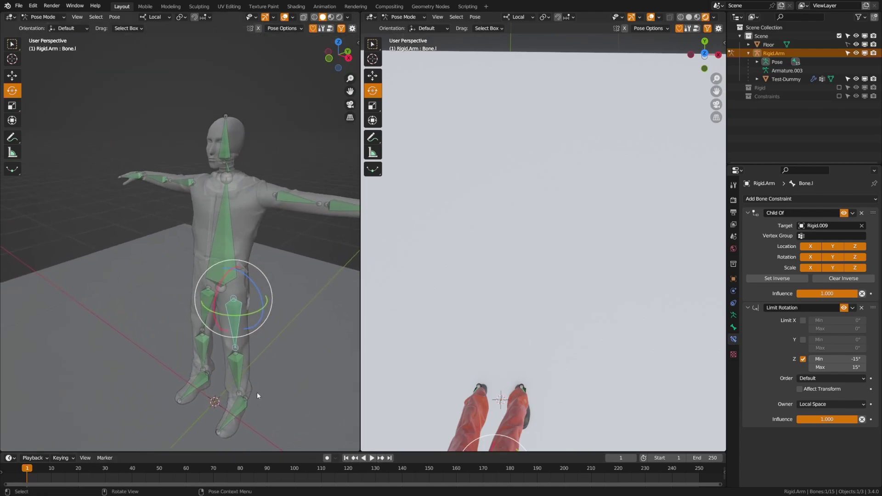
scroll(256, 396, down, 4)
middle_drag(183, 308, 202, 299)
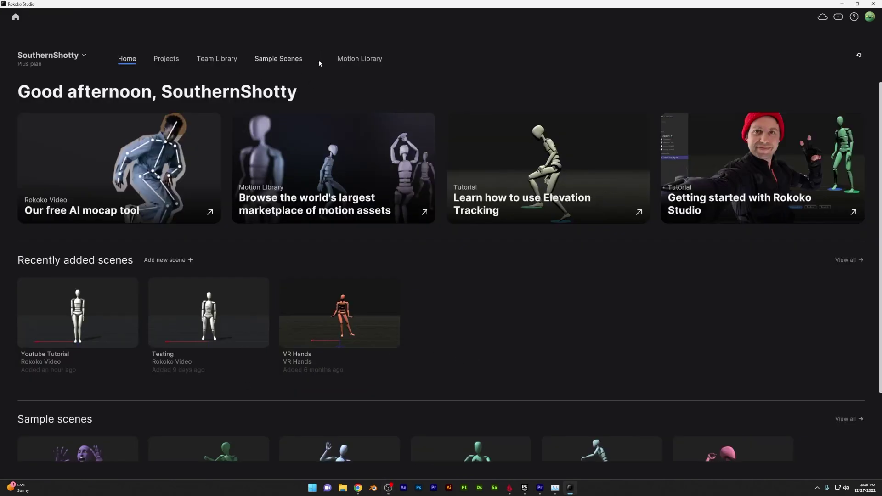
Switch to Rokoko Studio, browse the new assets in the Motion Library and search it for "running".
click(360, 59)
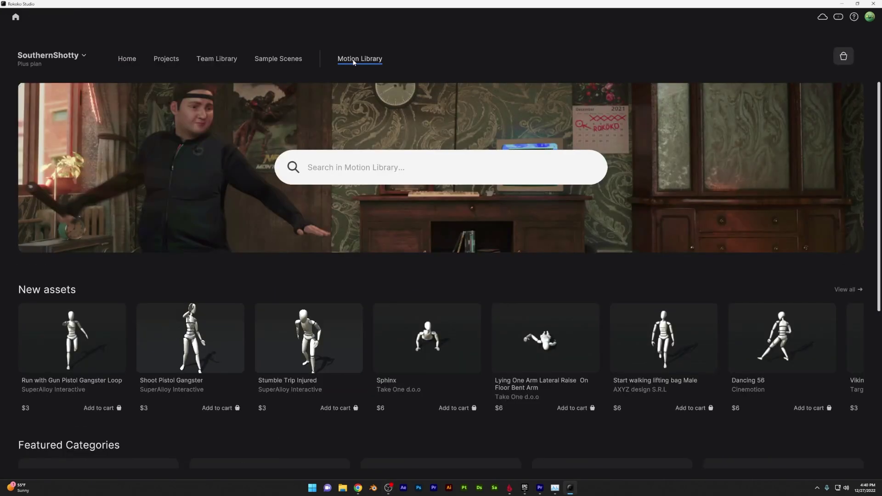
scroll(236, 299, down, 2)
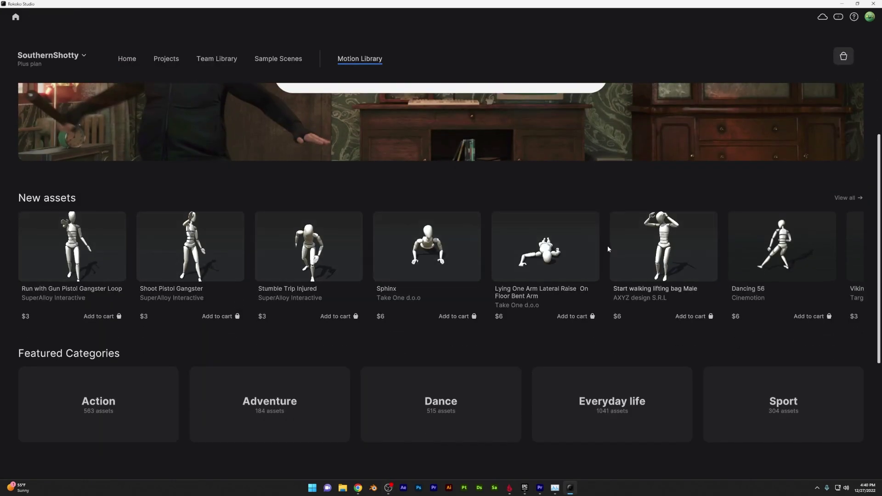
click(756, 258)
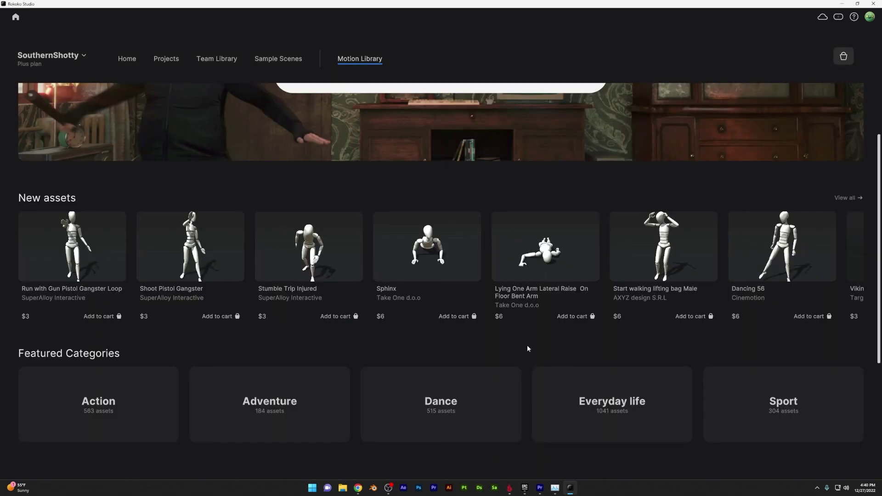
scroll(527, 348, up, 1)
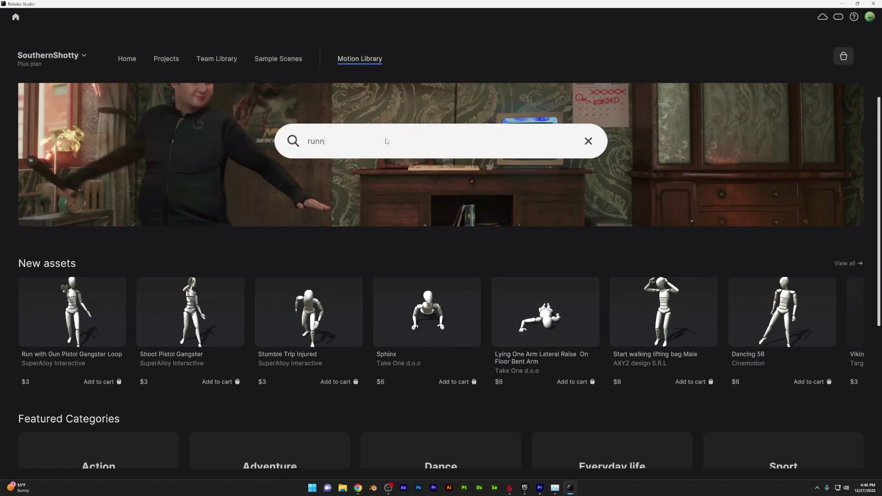
key(Return)
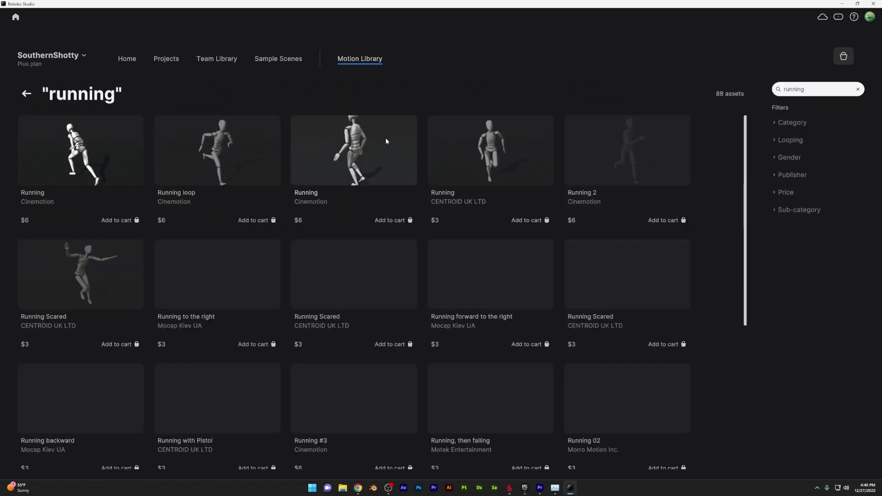